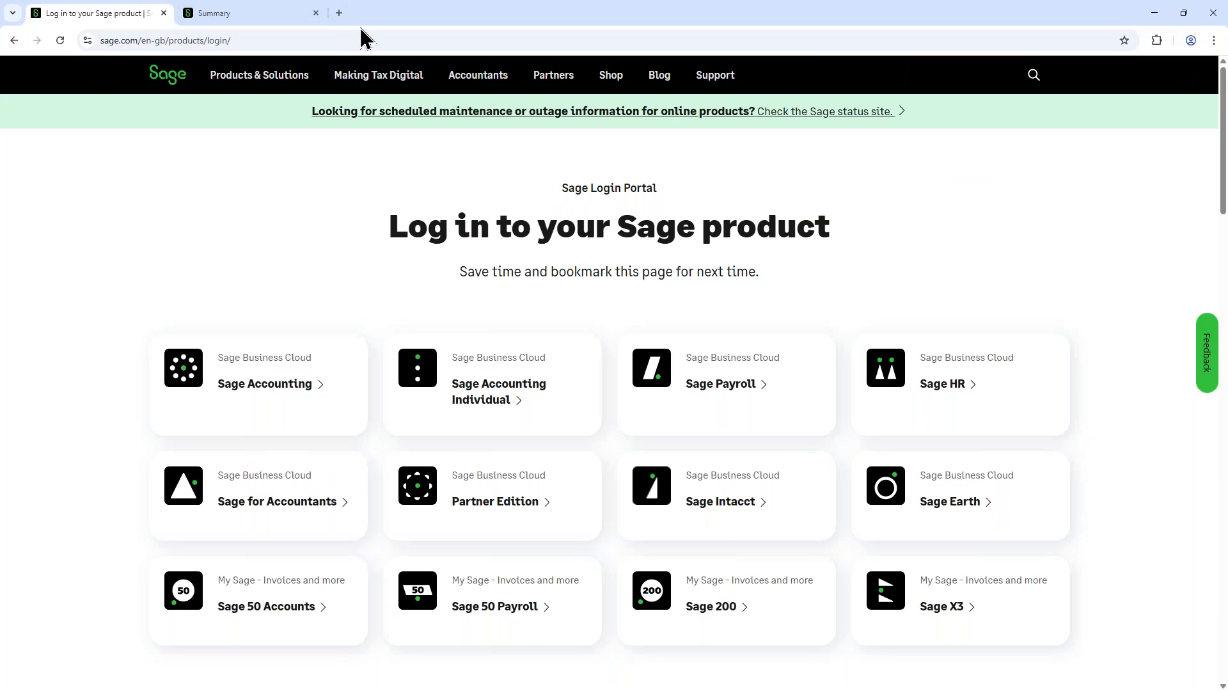
# Step: Switch to the accounting Summary and review the Sage Copilot insights on duplicates, credit limits, overdue and unsent invoices
pyautogui.click(275, 24)
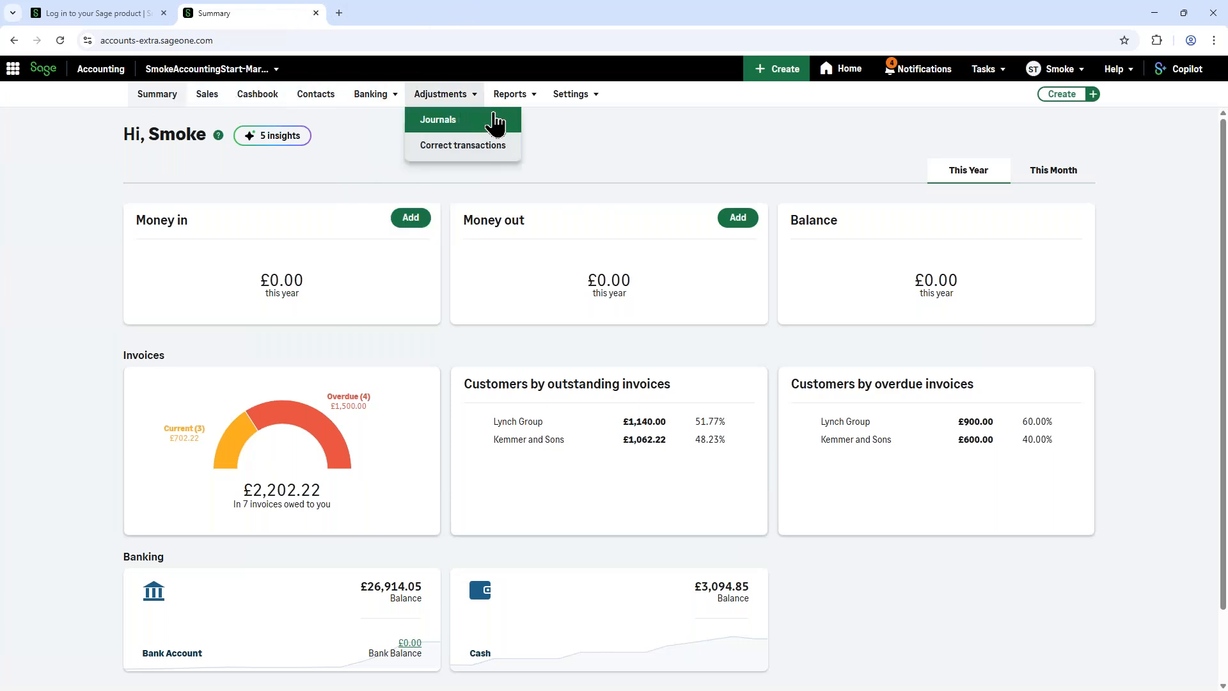
pyautogui.moveTo(578, 112)
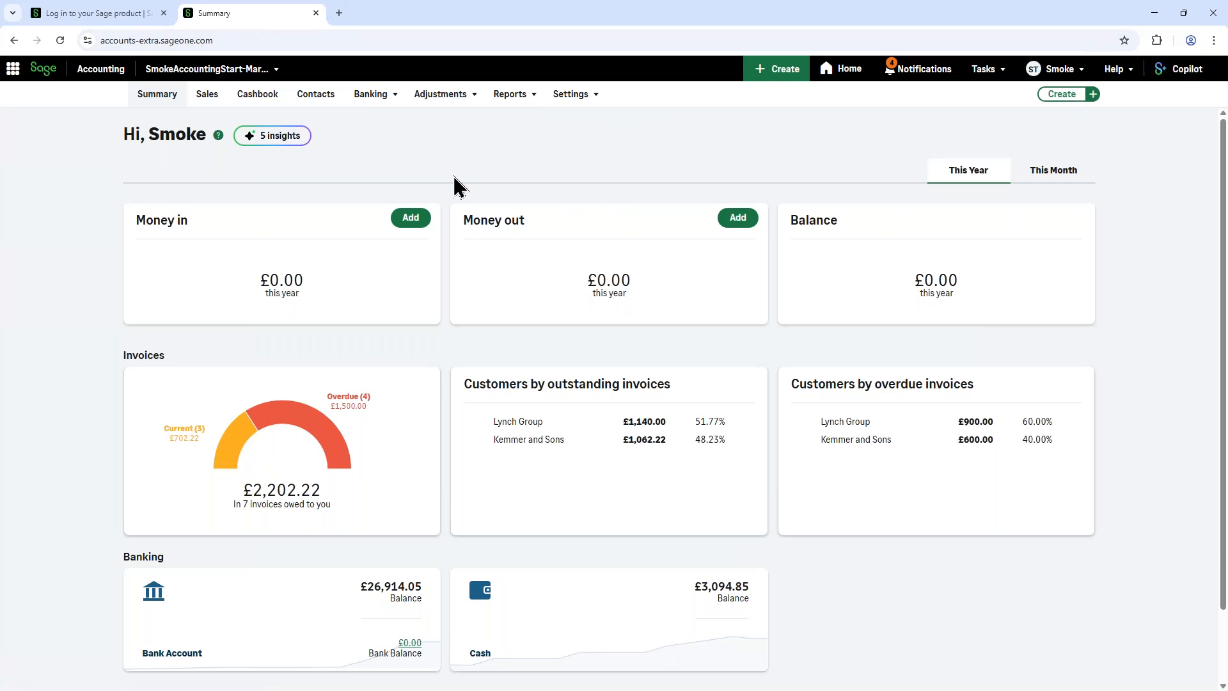
pyautogui.click(267, 145)
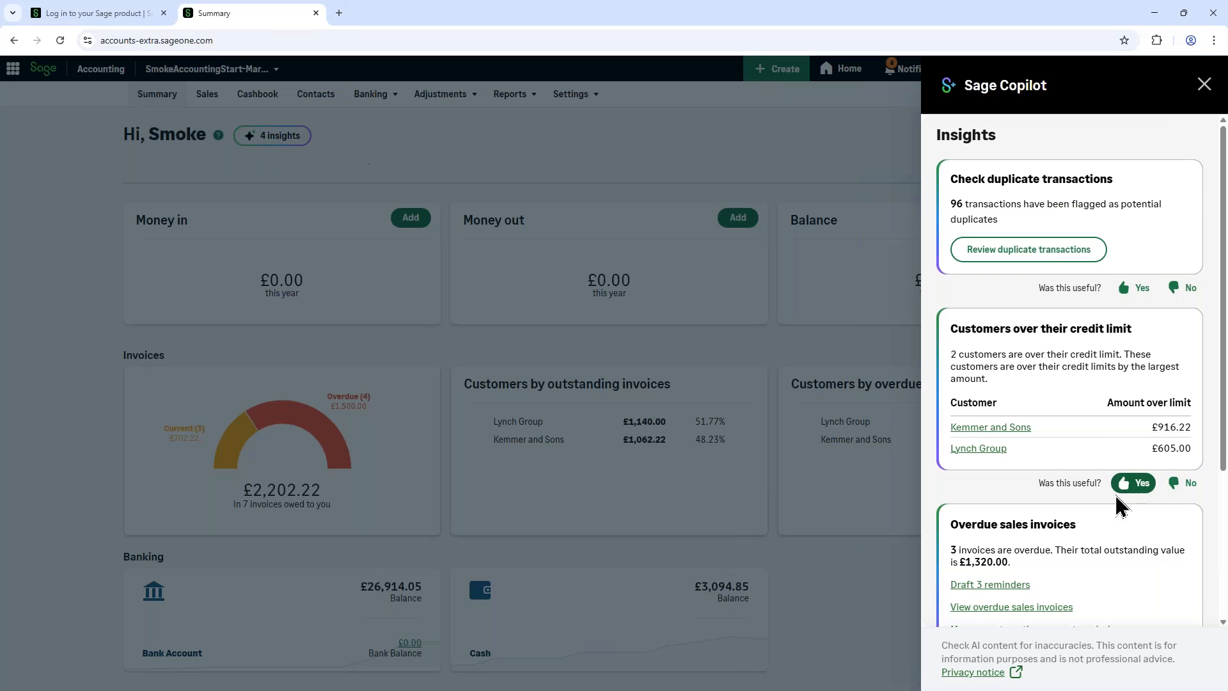
pyautogui.scroll(-3, 1107, 525)
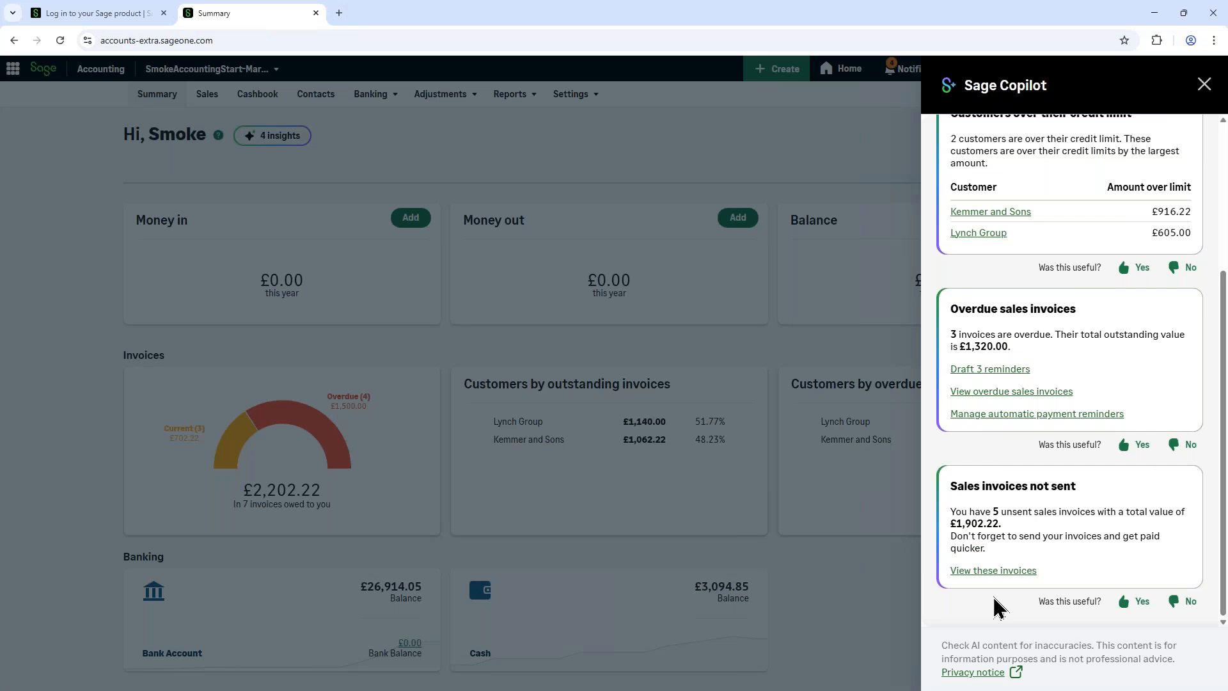
pyautogui.click(1203, 84)
# Step: Open the Templates and logos page from the Business settings
pyautogui.moveTo(563, 95)
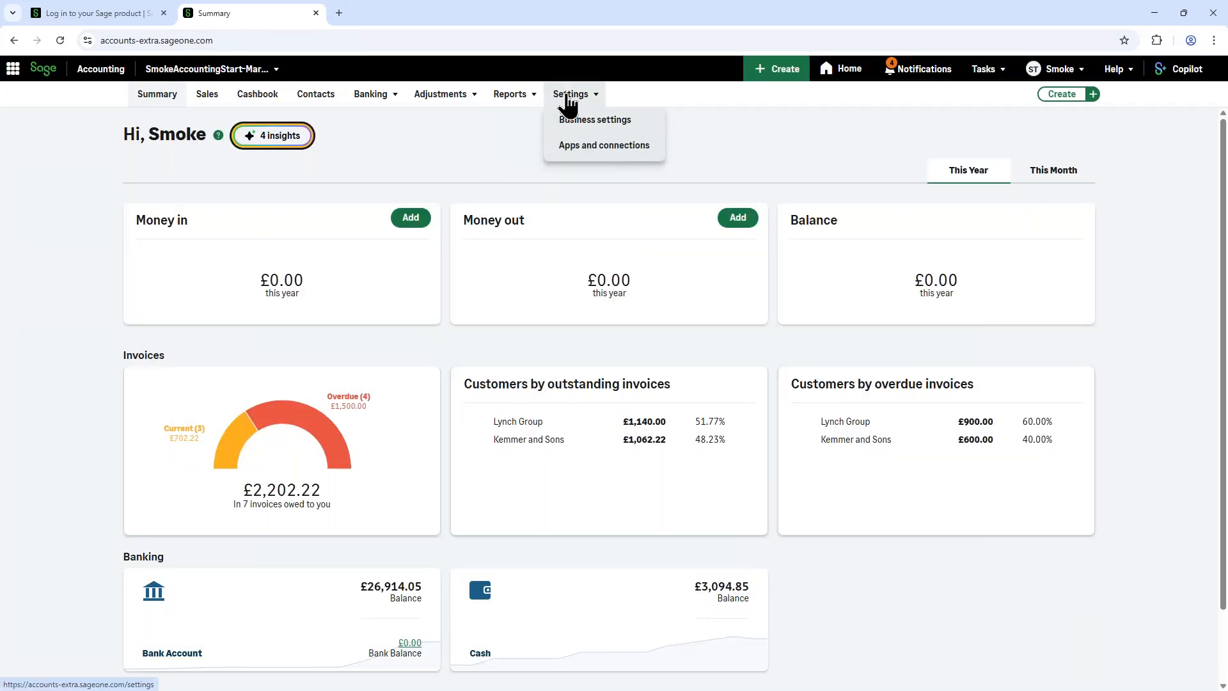
pyautogui.click(576, 120)
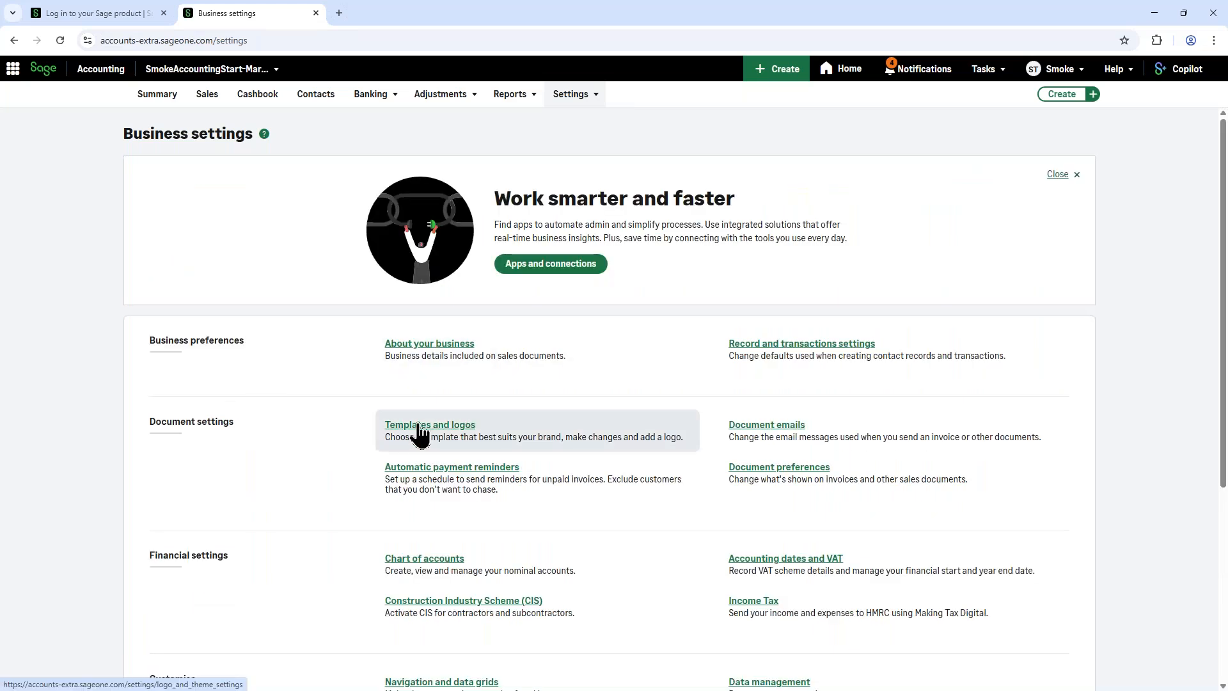
pyautogui.click(420, 430)
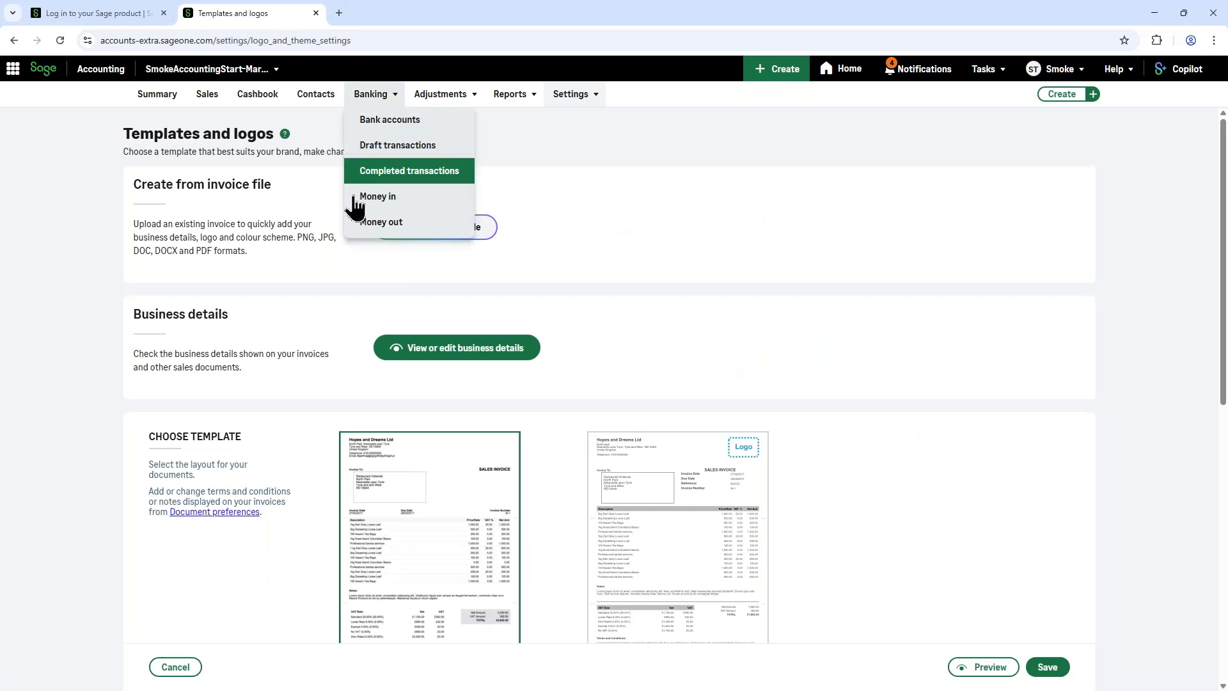
# Step: Choose to create the invoice template without uploading an invoice file, and select the Onyx layout
pyautogui.click(435, 227)
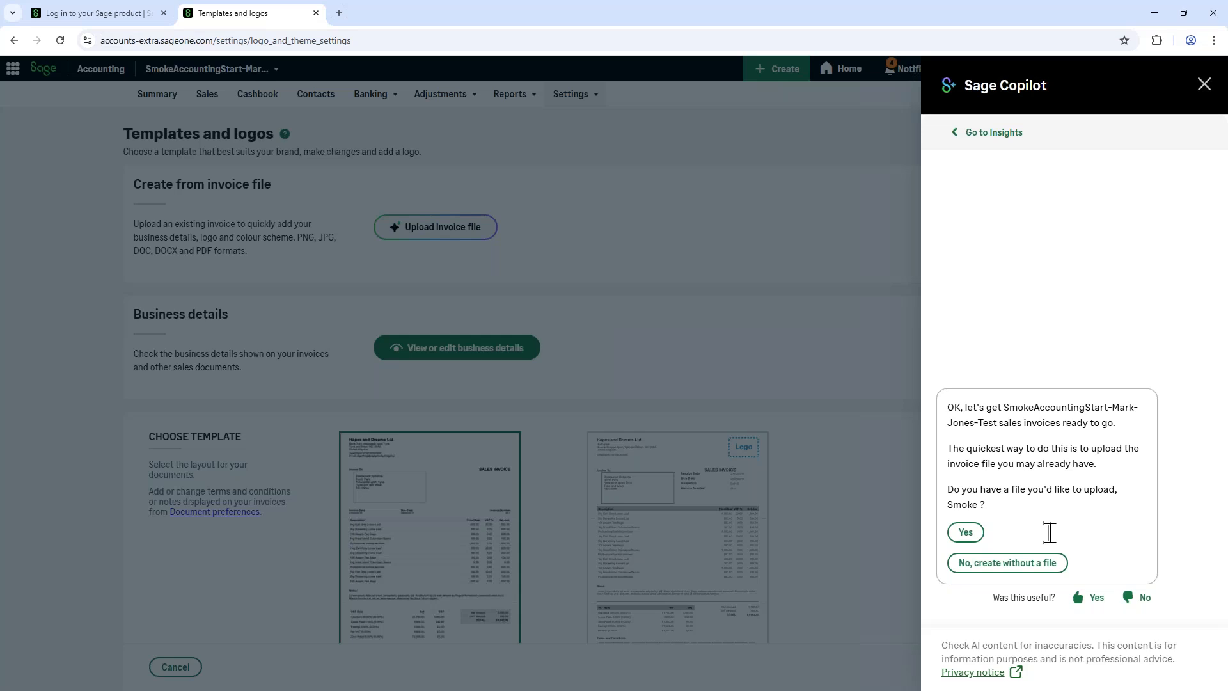
pyautogui.click(979, 574)
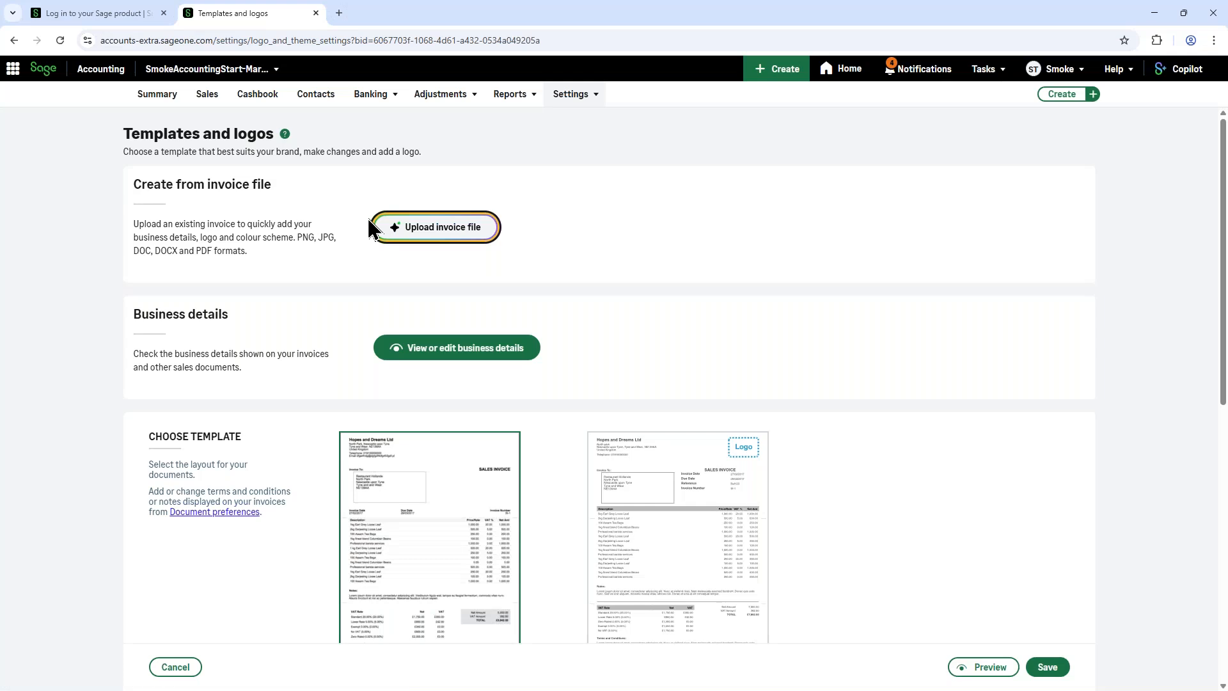
pyautogui.scroll(-4, 307, 502)
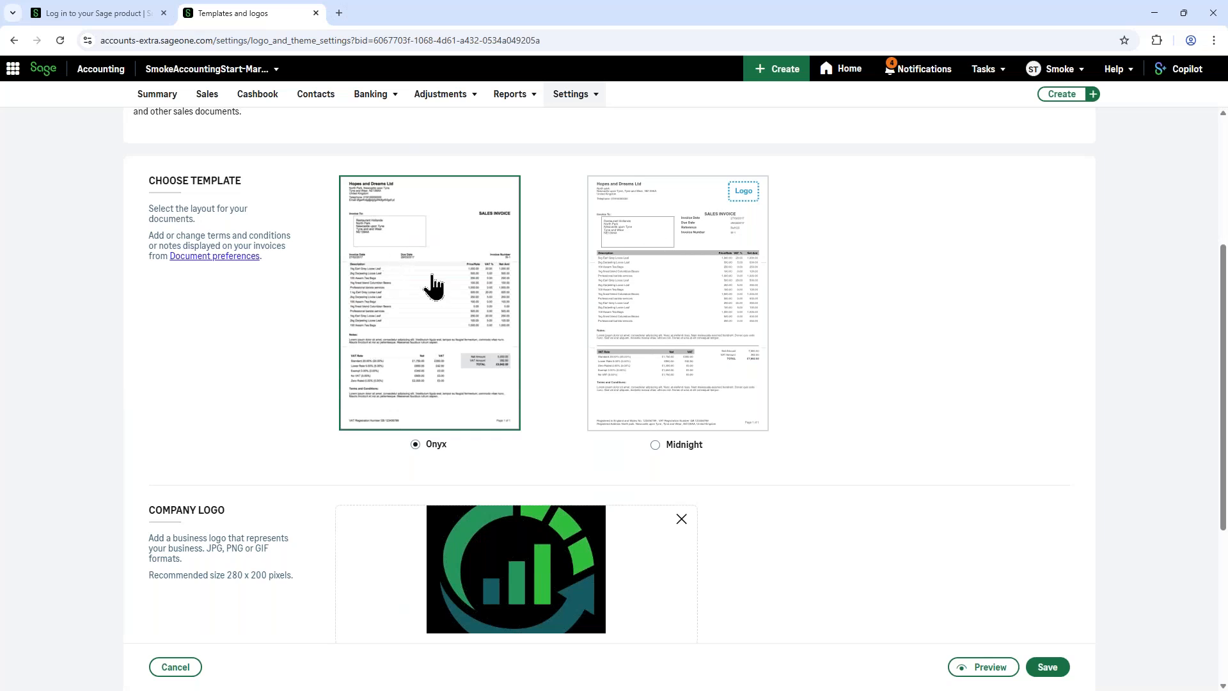
pyautogui.click(451, 227)
# Step: Replace the company logo with the "WJ&P logo" JPG from the Desktop and nudge it slightly upward in its frame
pyautogui.scroll(-5, 375, 406)
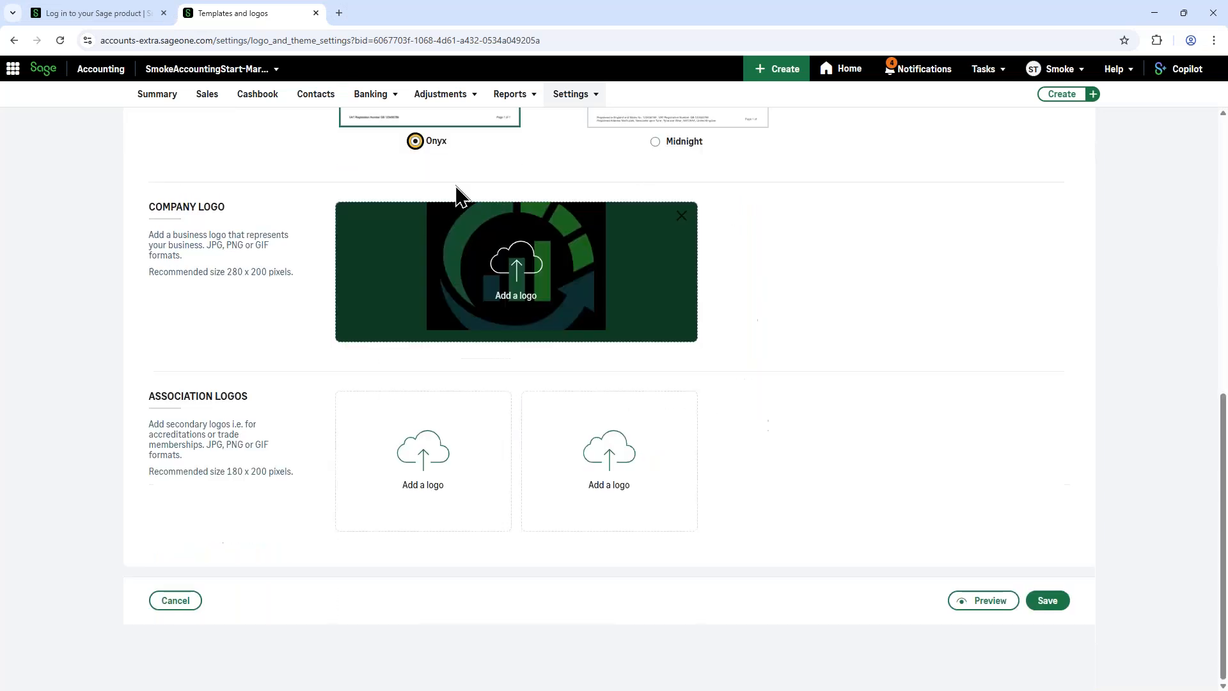
pyautogui.click(518, 282)
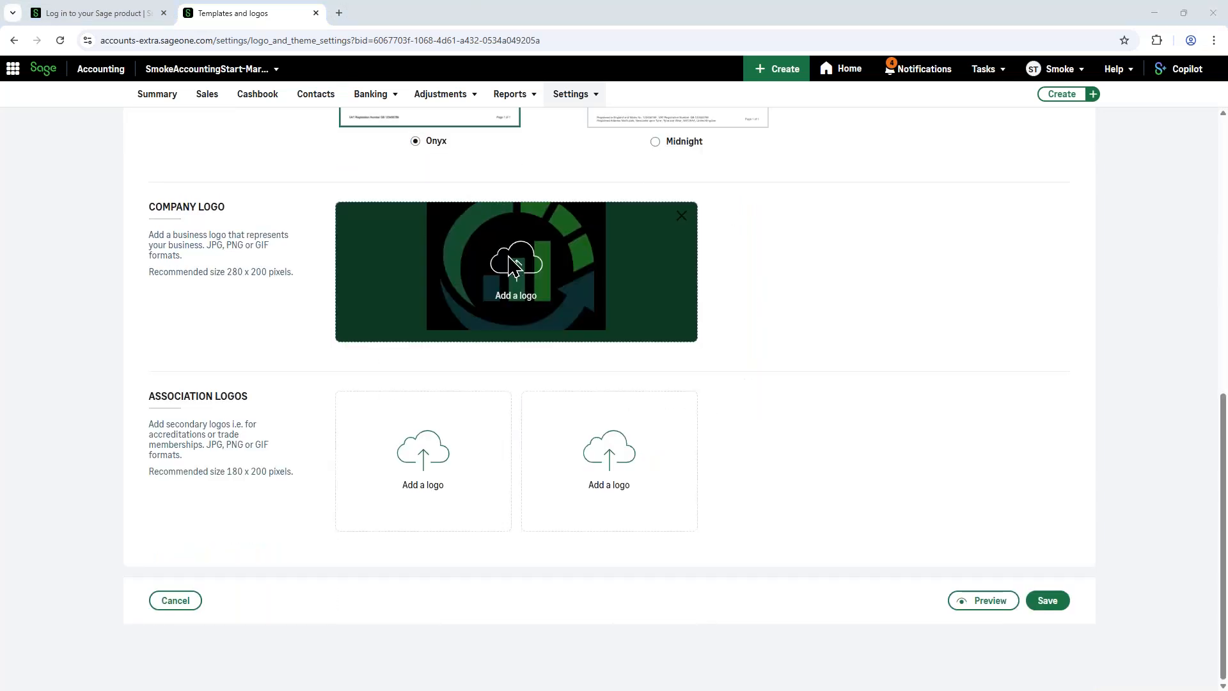
pyautogui.scroll(-10, 211, 171)
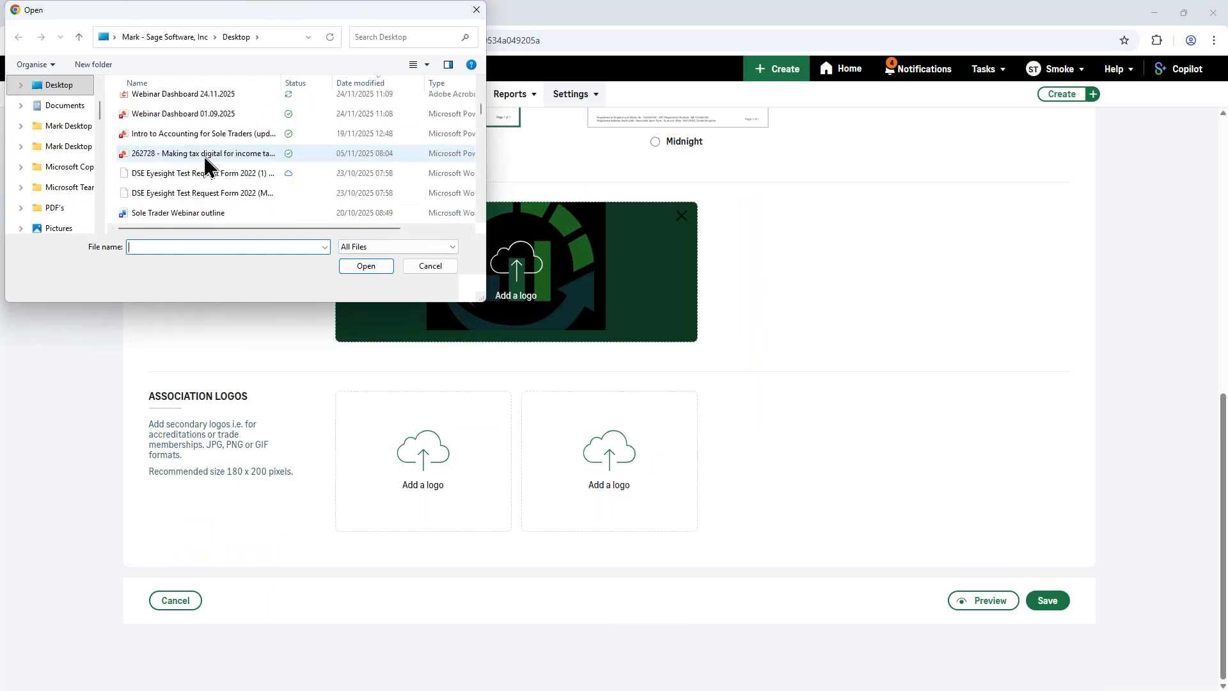
pyautogui.scroll(-15, 213, 163)
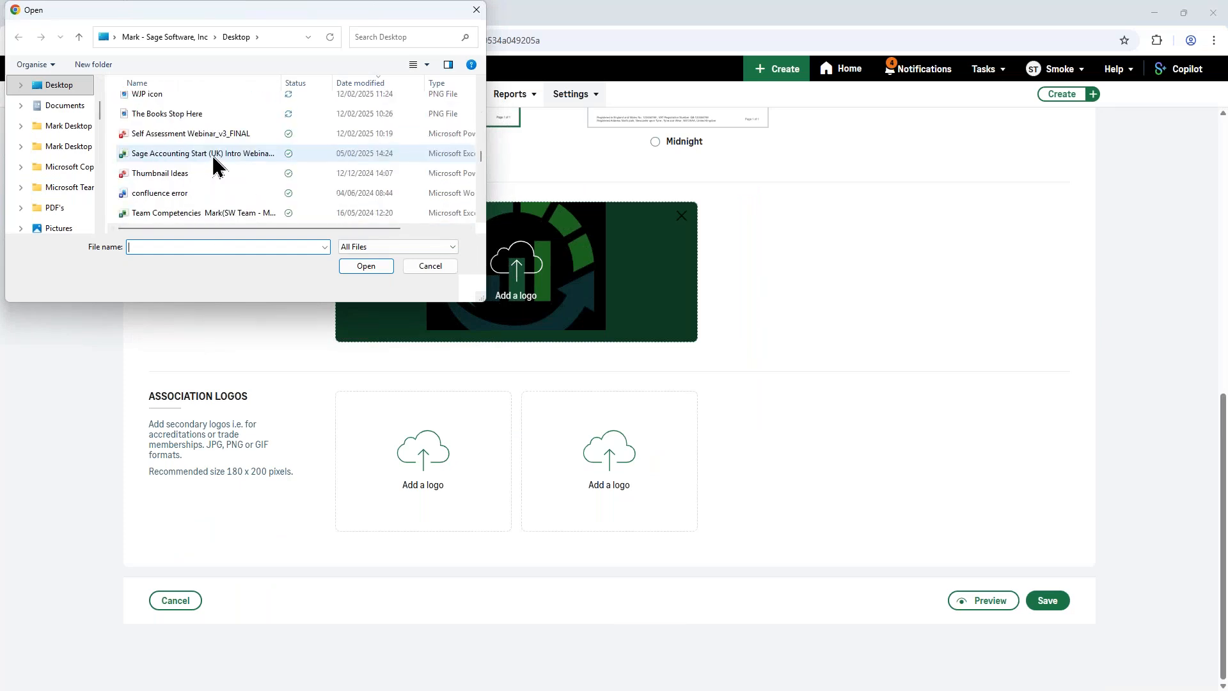
pyautogui.scroll(15, 215, 163)
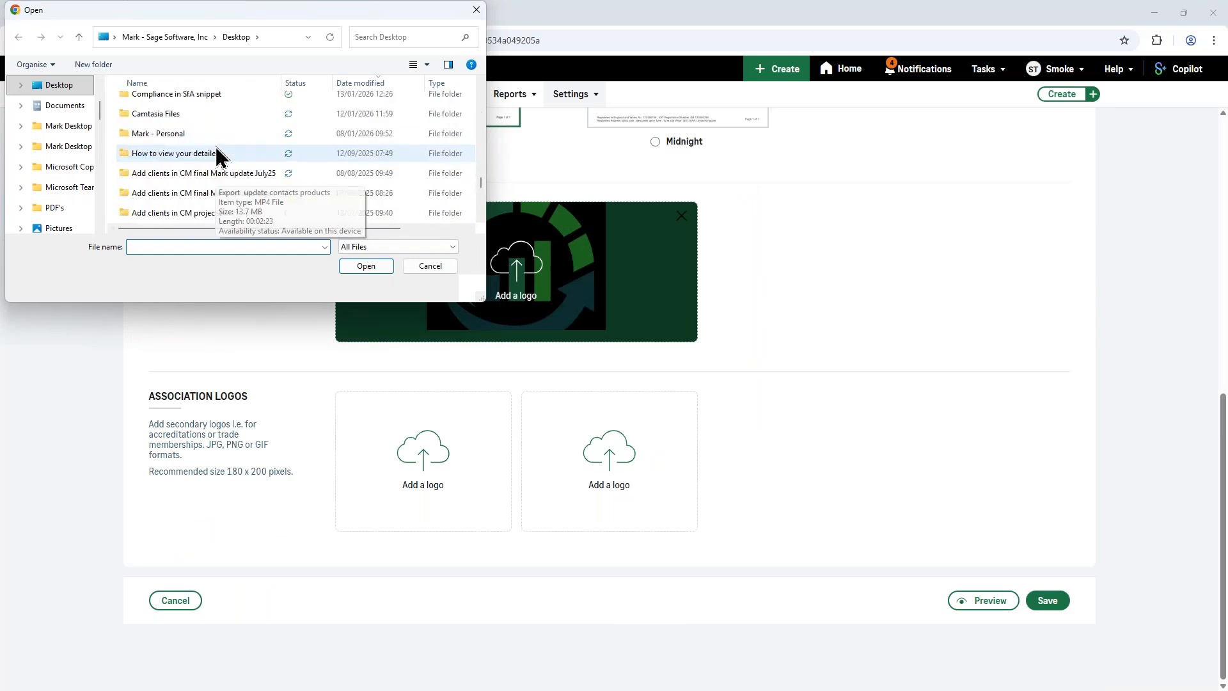
pyautogui.scroll(-20, 221, 166)
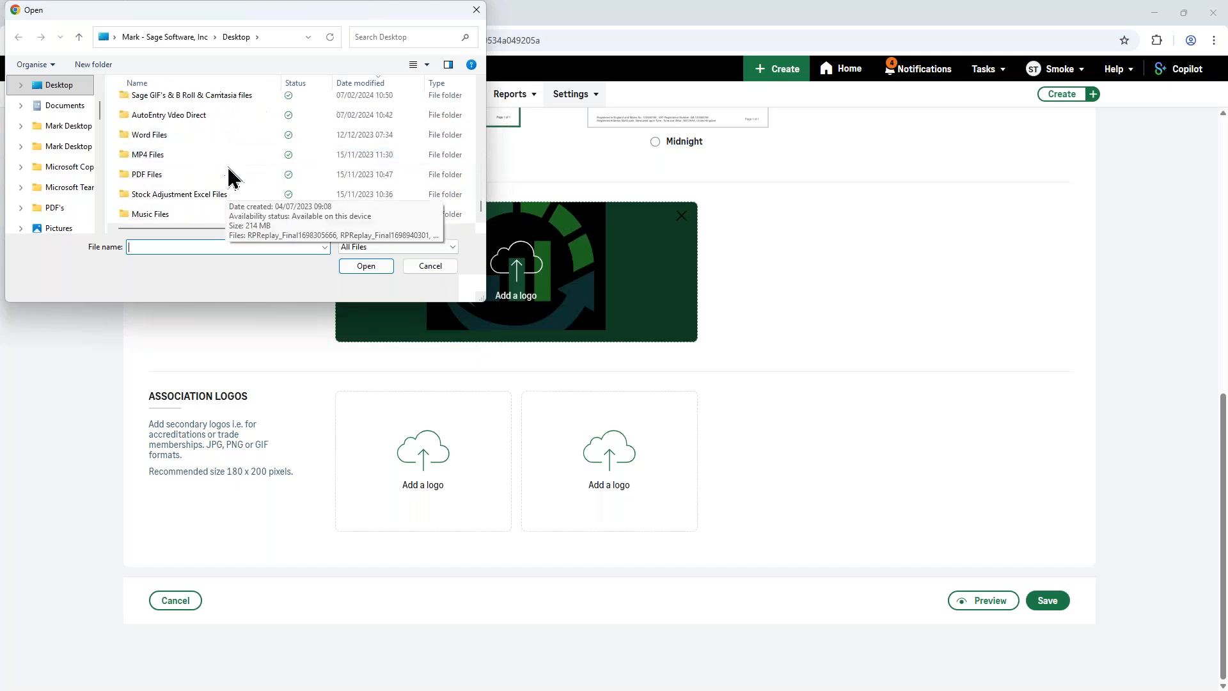
pyautogui.scroll(10, 231, 190)
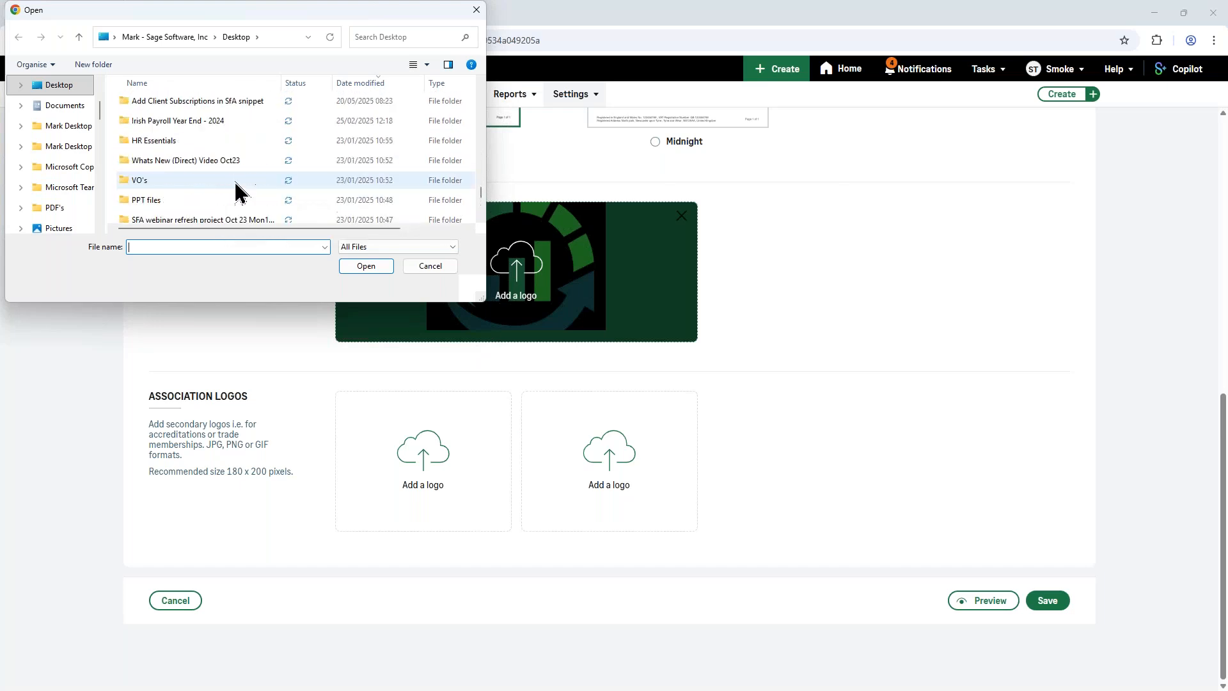
pyautogui.scroll(5, 238, 190)
pyautogui.scroll(5, 234, 181)
pyautogui.scroll(5, 237, 192)
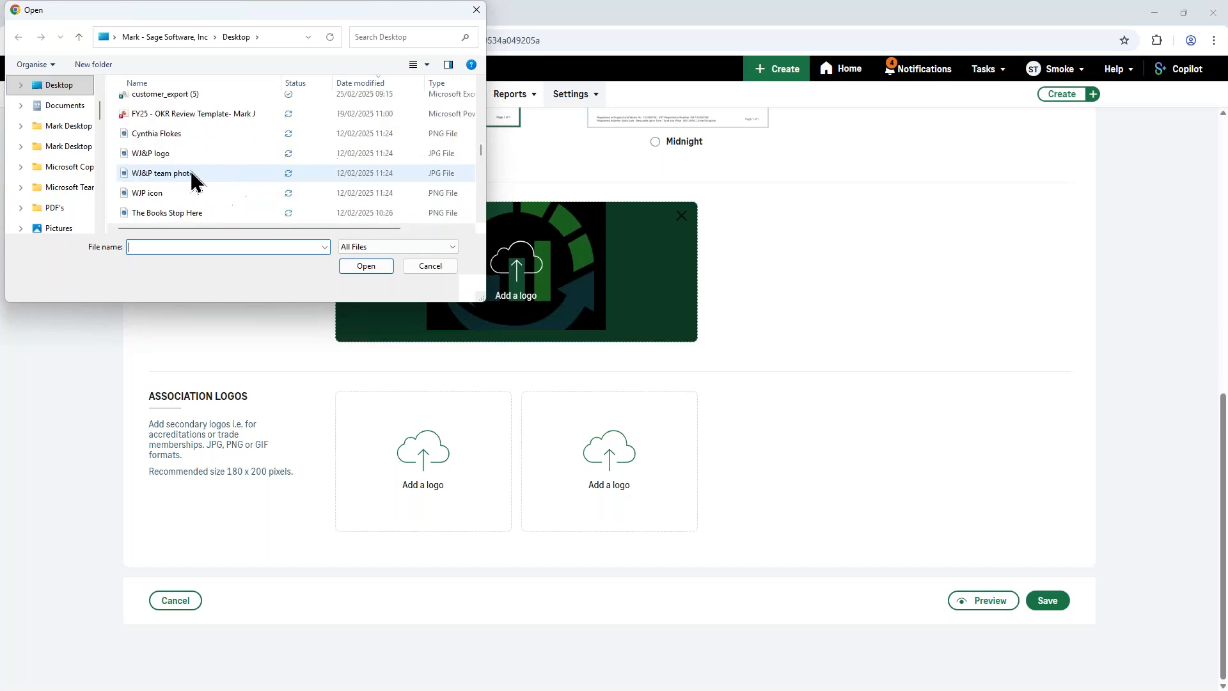
pyautogui.doubleClick(156, 153)
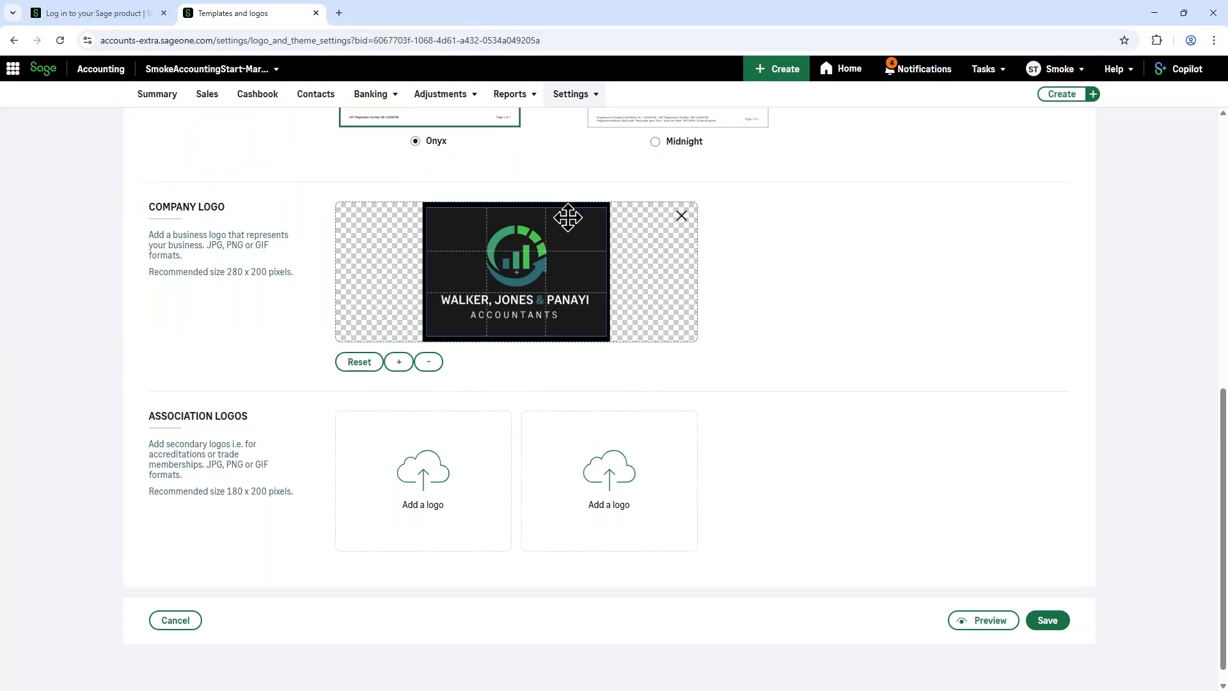
pyautogui.moveTo(570, 230)
pyautogui.mouseDown()
pyautogui.moveTo(576, 249)
pyautogui.moveTo(560, 231)
pyautogui.moveTo(570, 227)
pyautogui.mouseUp()
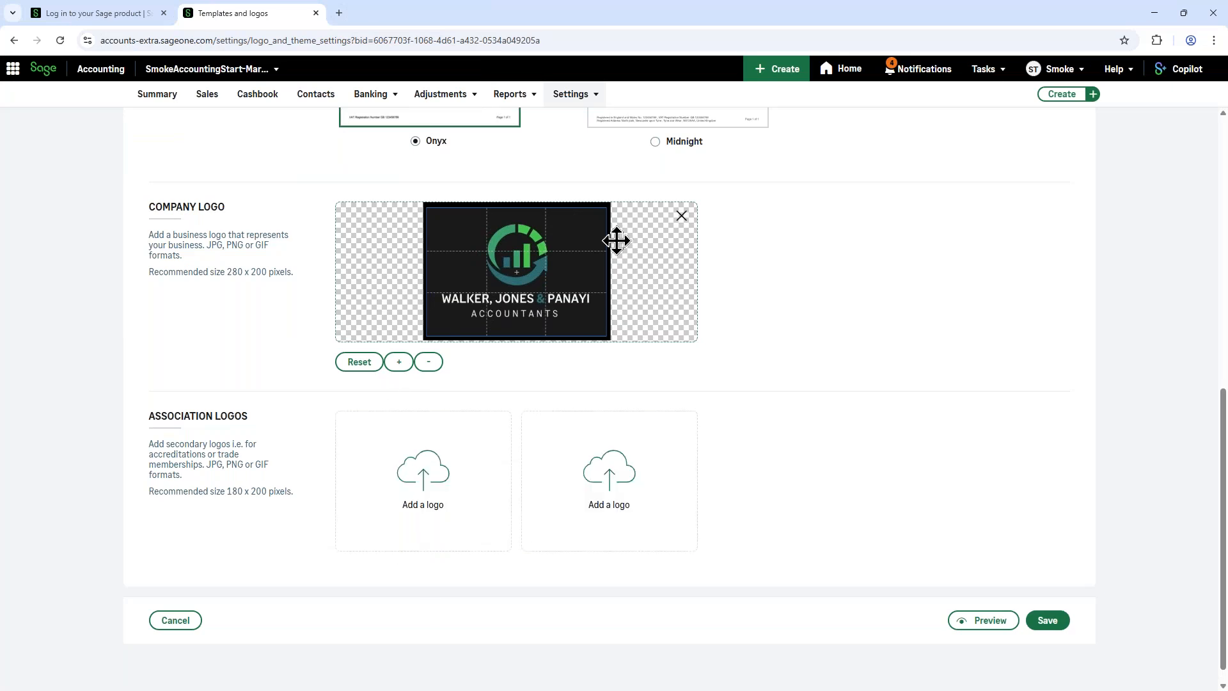
# Step: Preview the sales invoice with the new logo and save the template changes for all new documents
pyautogui.scroll(-1, 960, 235)
pyautogui.click(991, 604)
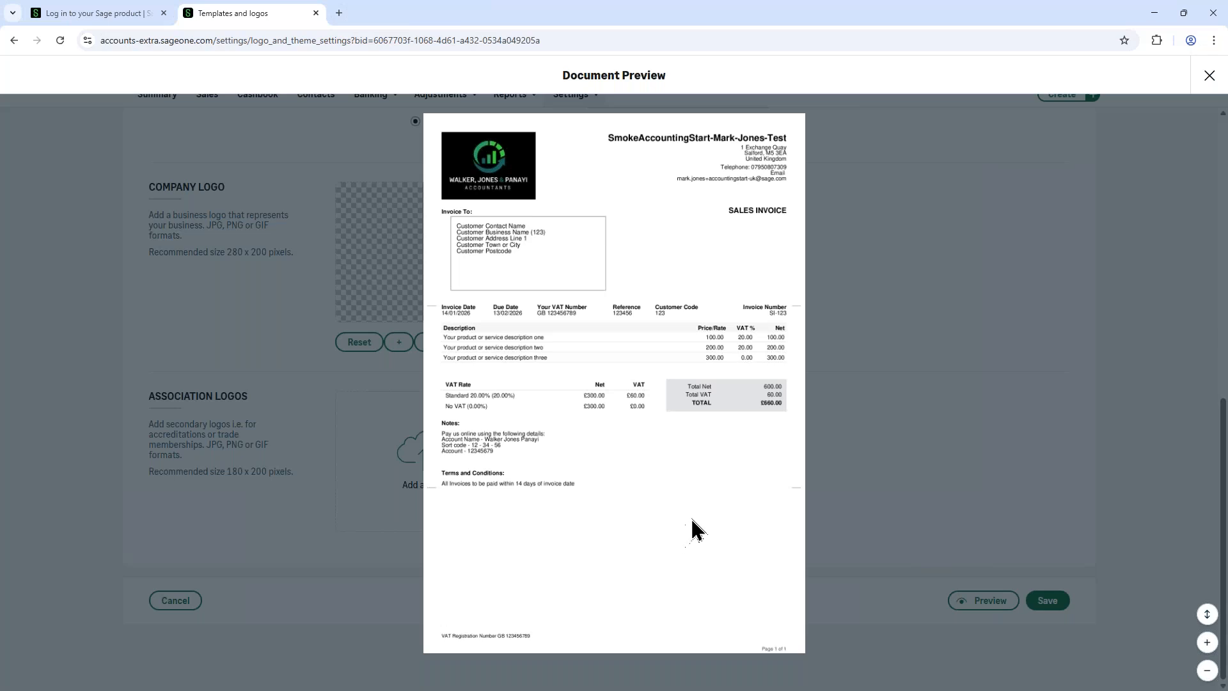
pyautogui.click(1209, 76)
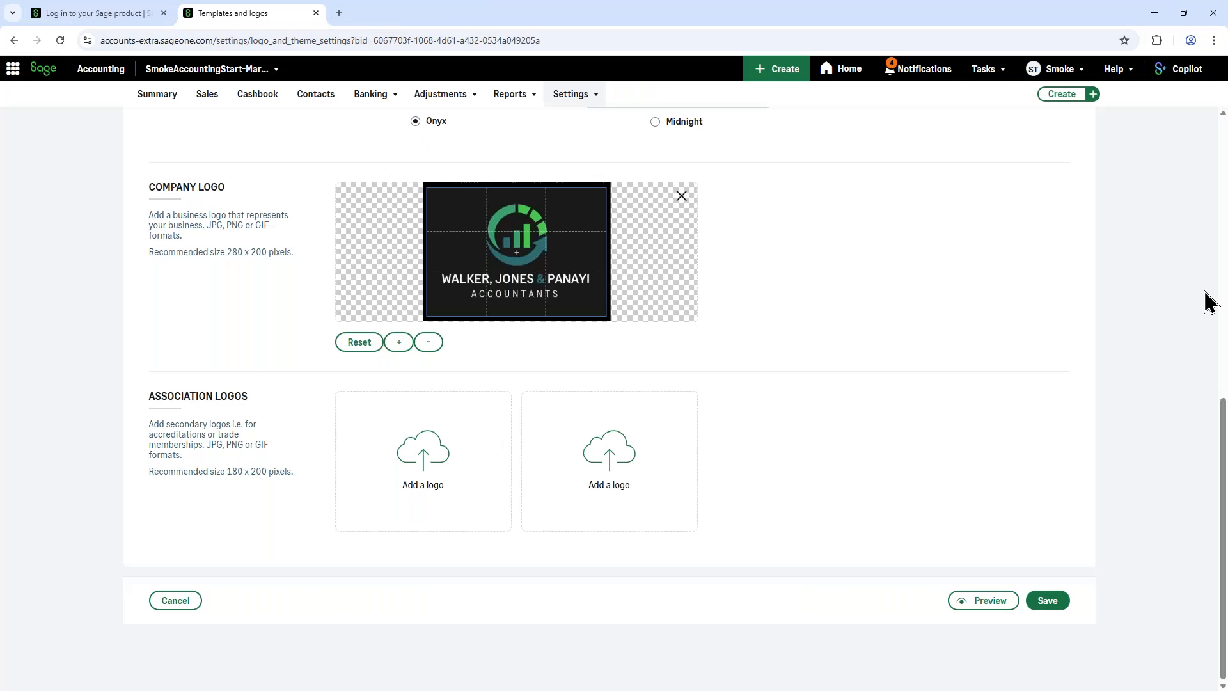
pyautogui.click(1051, 605)
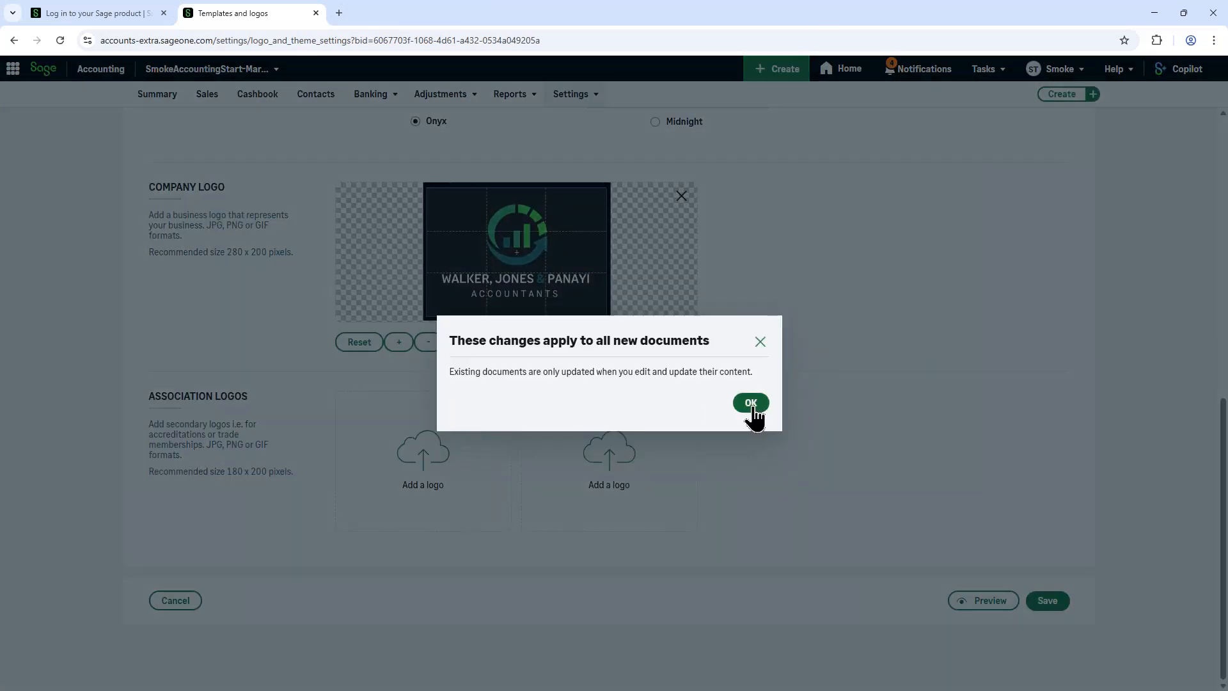
pyautogui.click(752, 406)
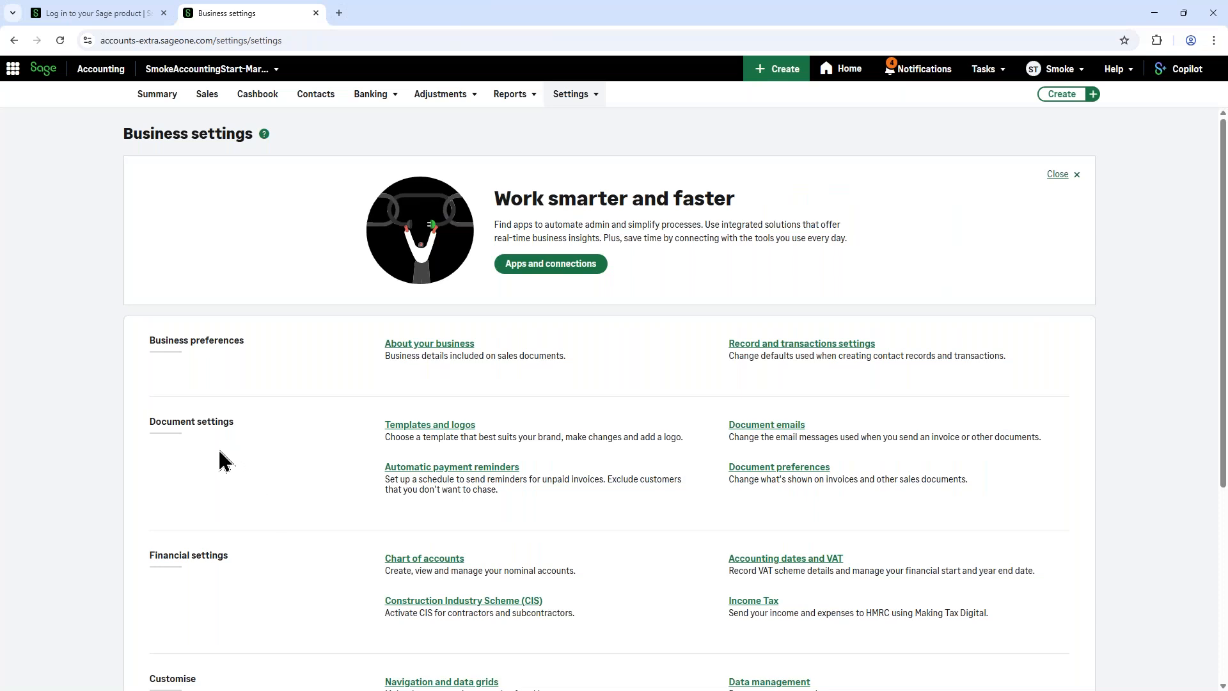
# Step: Revisit Templates and logos without changes, and review the numbering, footer, terms and conditions, and notes in Document preferences
pyautogui.click(446, 427)
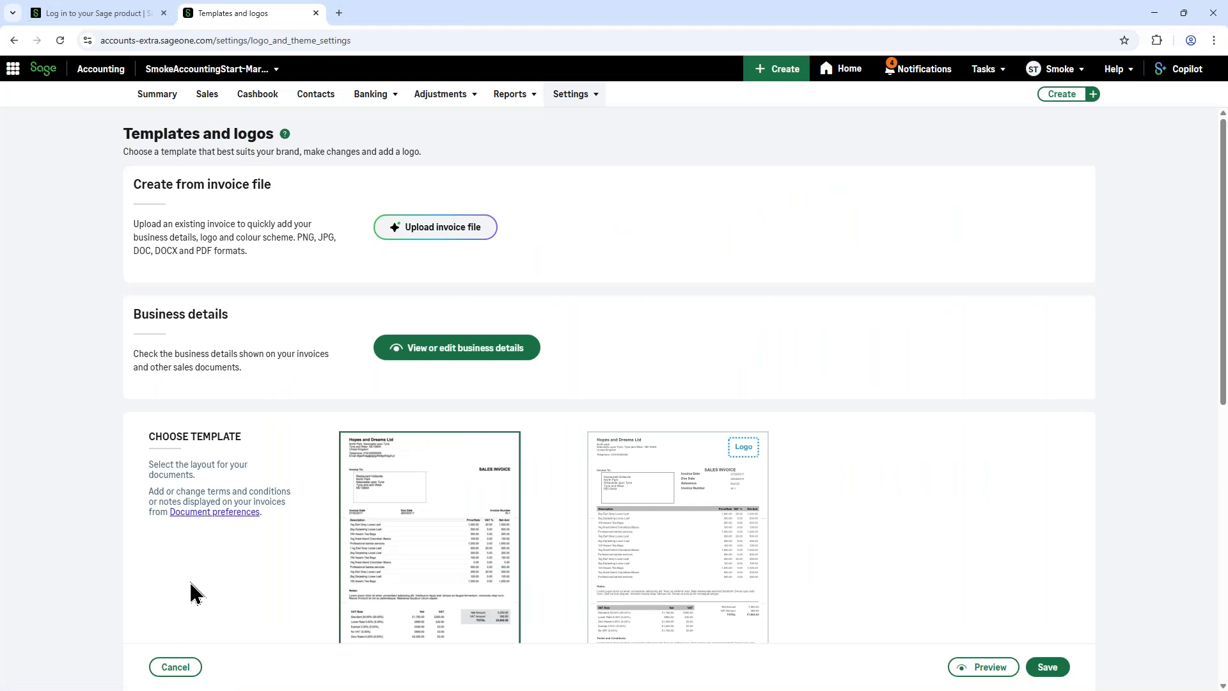
pyautogui.click(175, 670)
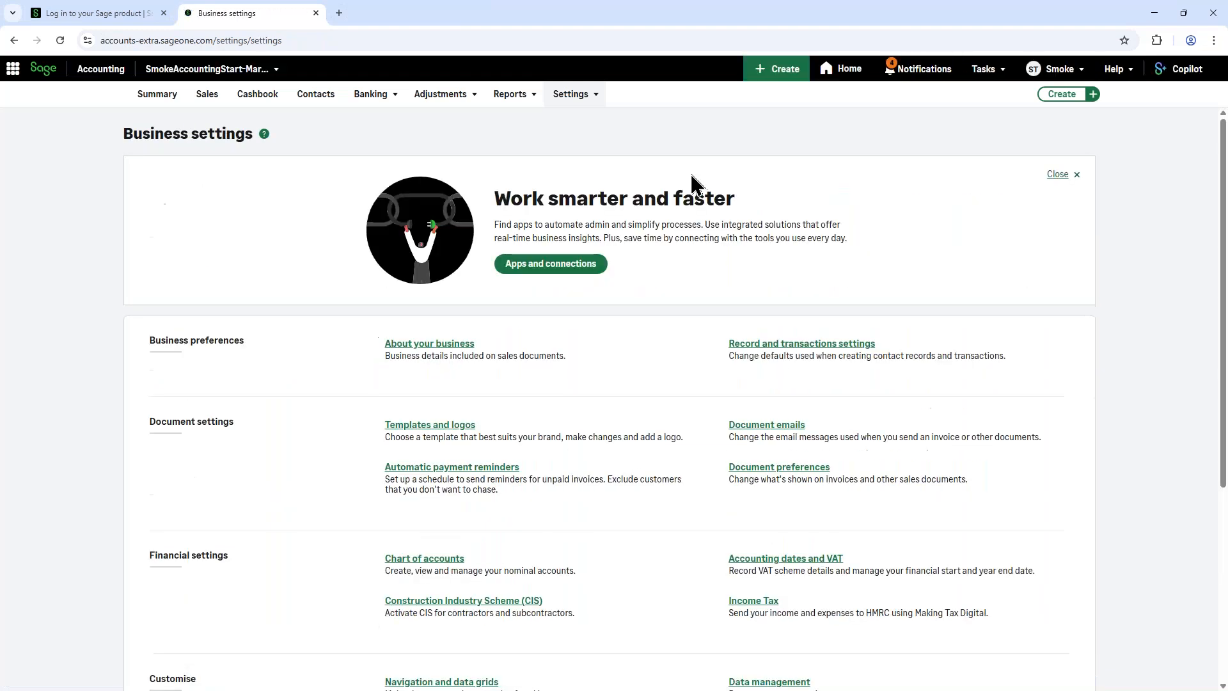
pyautogui.click(799, 473)
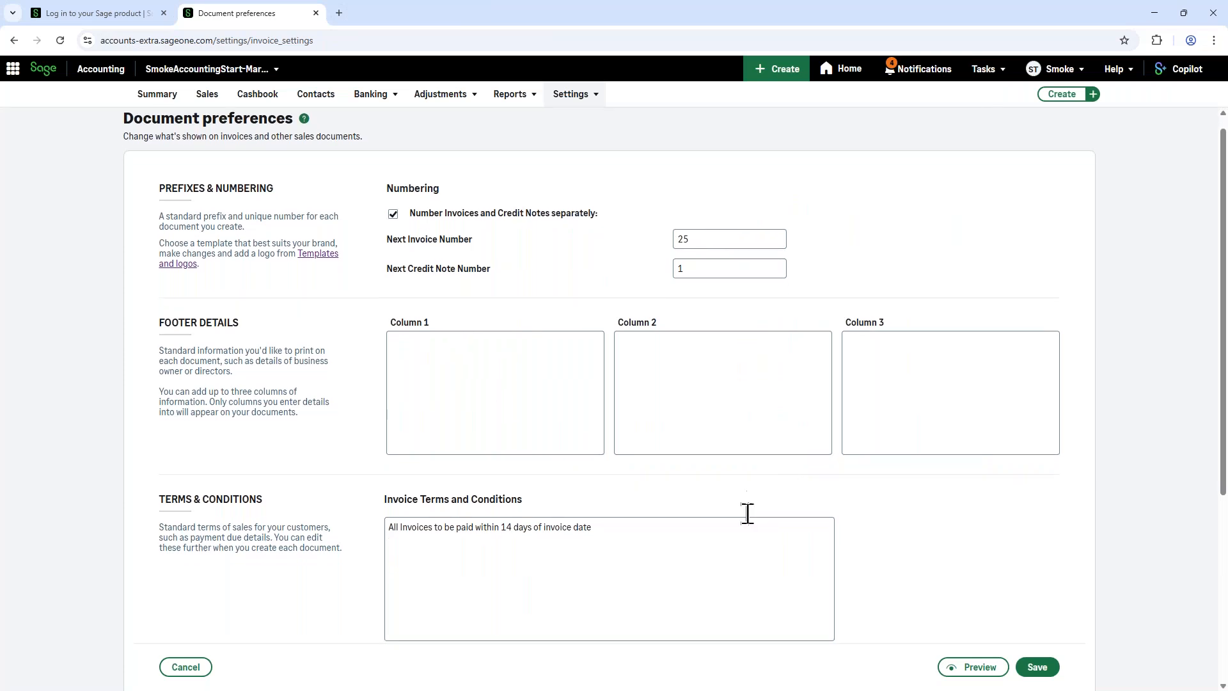
pyautogui.scroll(-3, 635, 401)
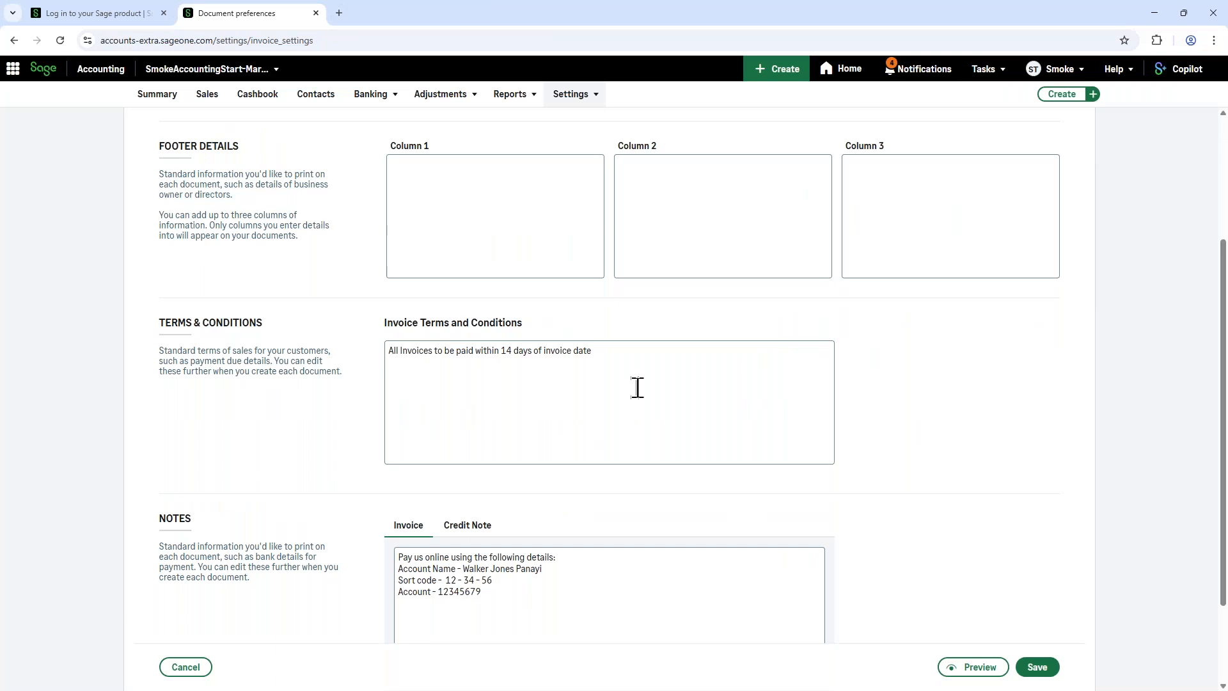
pyautogui.scroll(-2, 638, 388)
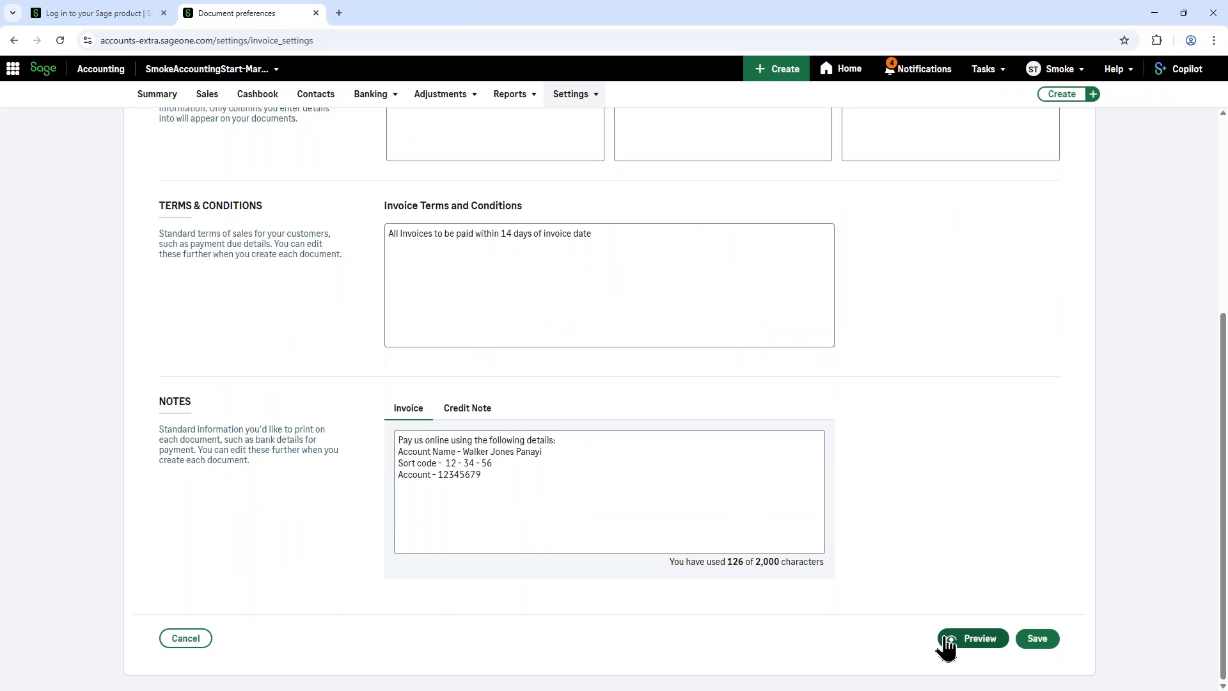
pyautogui.scroll(5, 746, 639)
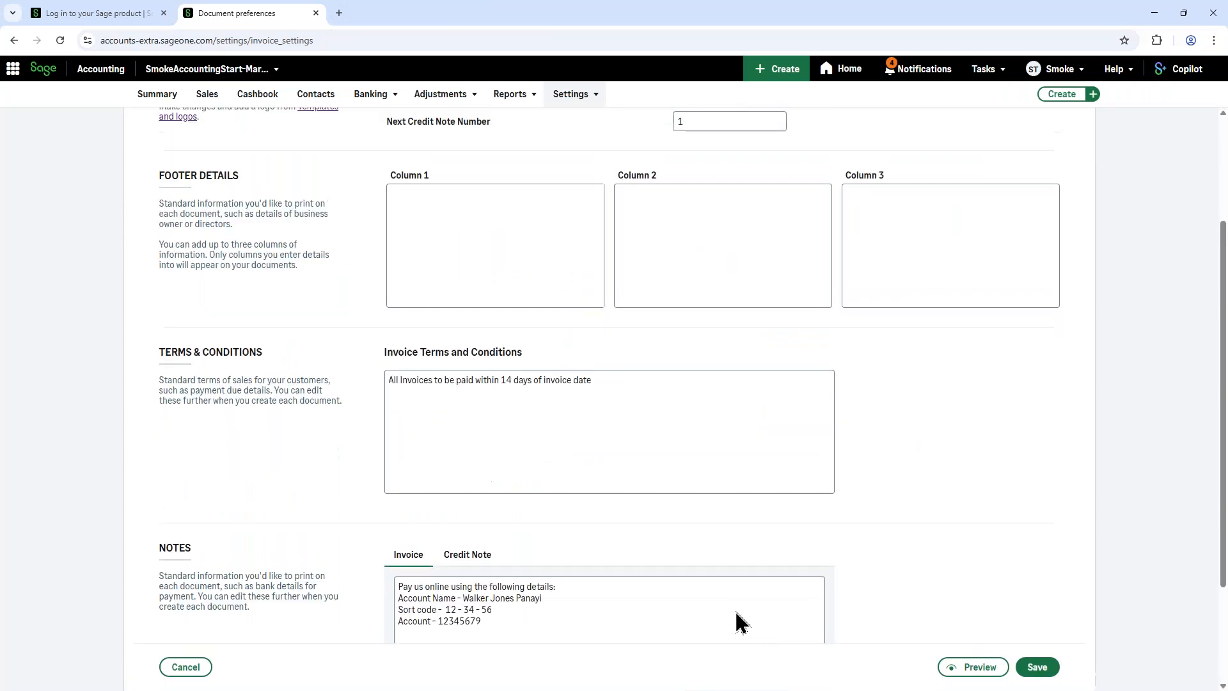
# Step: Open Import Customers for the Contacts list and download the customer template CSV
pyautogui.click(311, 97)
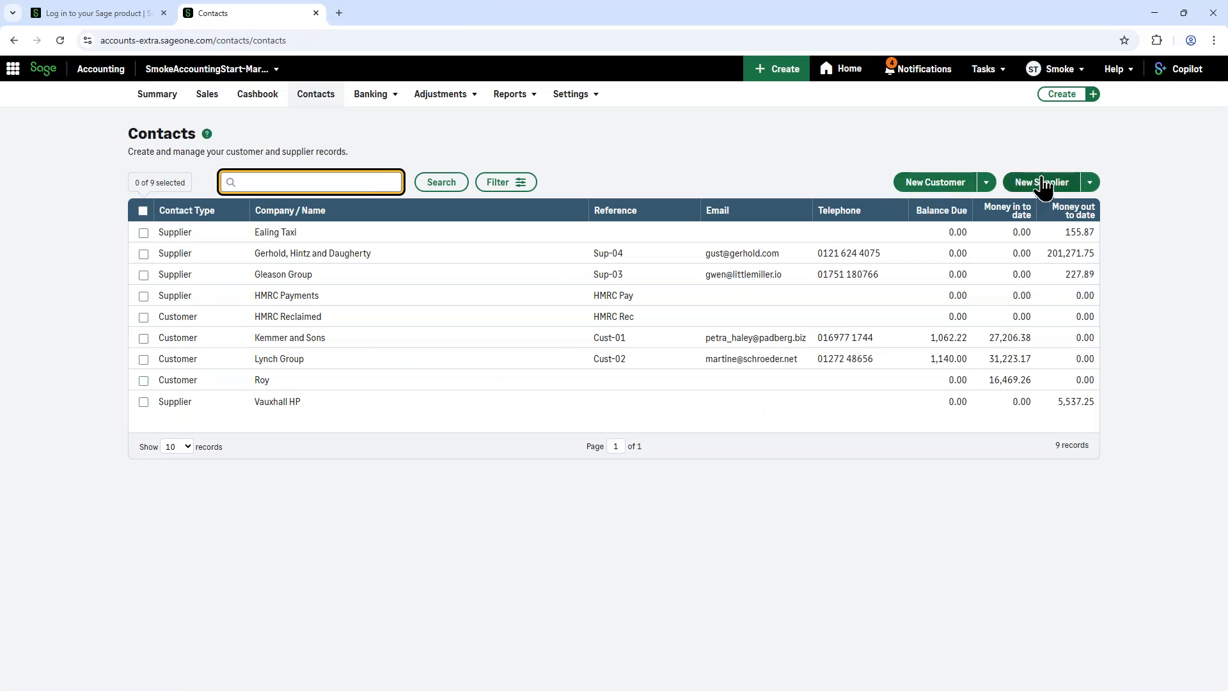
pyautogui.click(986, 185)
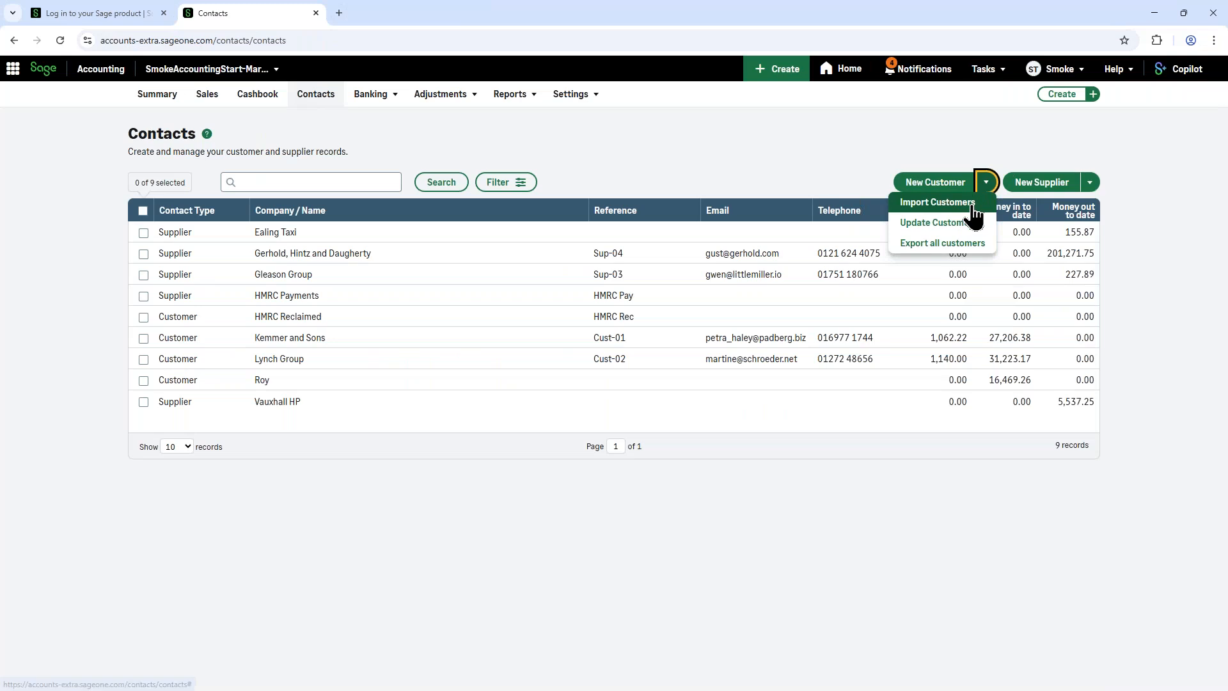
pyautogui.click(971, 204)
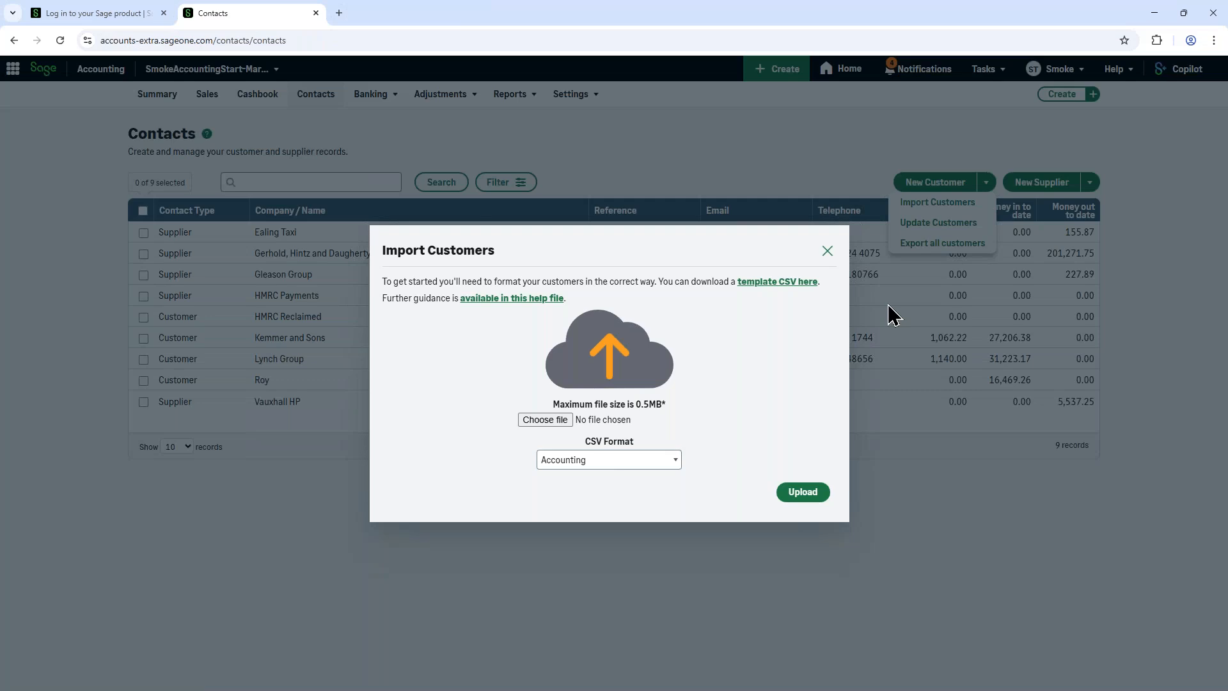
pyautogui.click(763, 288)
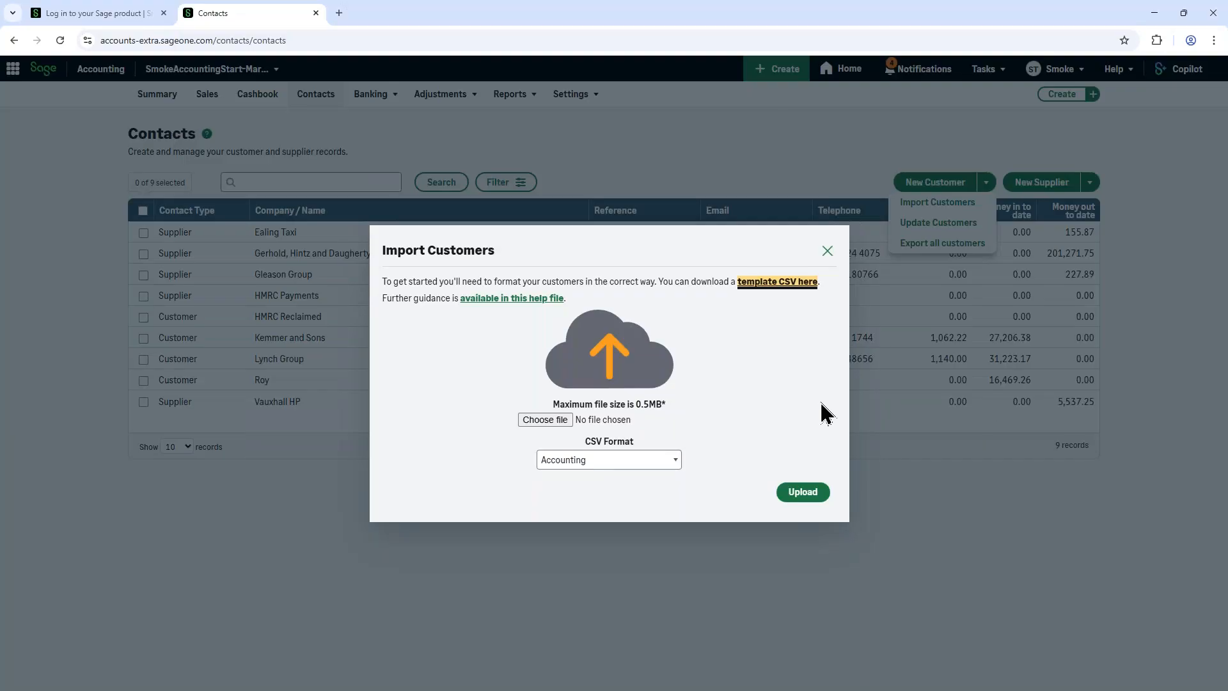
pyautogui.click(783, 286)
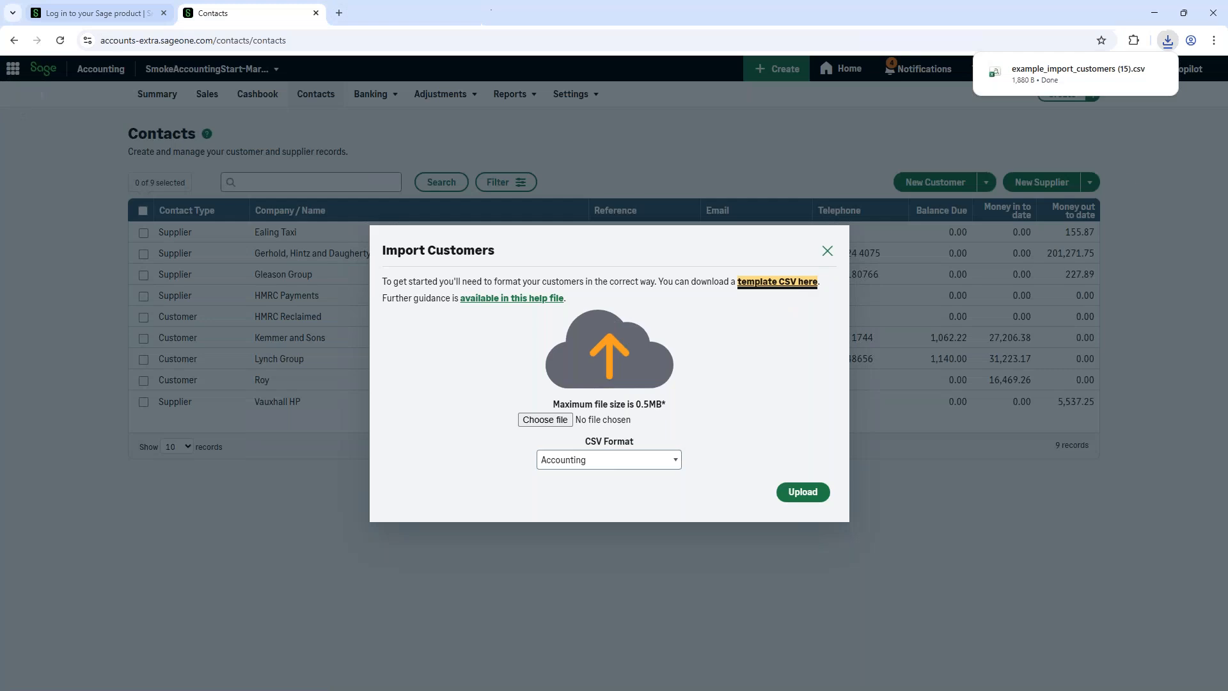
# Step: Open the downloaded customer template CSV in Excel, widen the window to review its columns, and close it and the customer import without uploading
pyautogui.click(1073, 75)
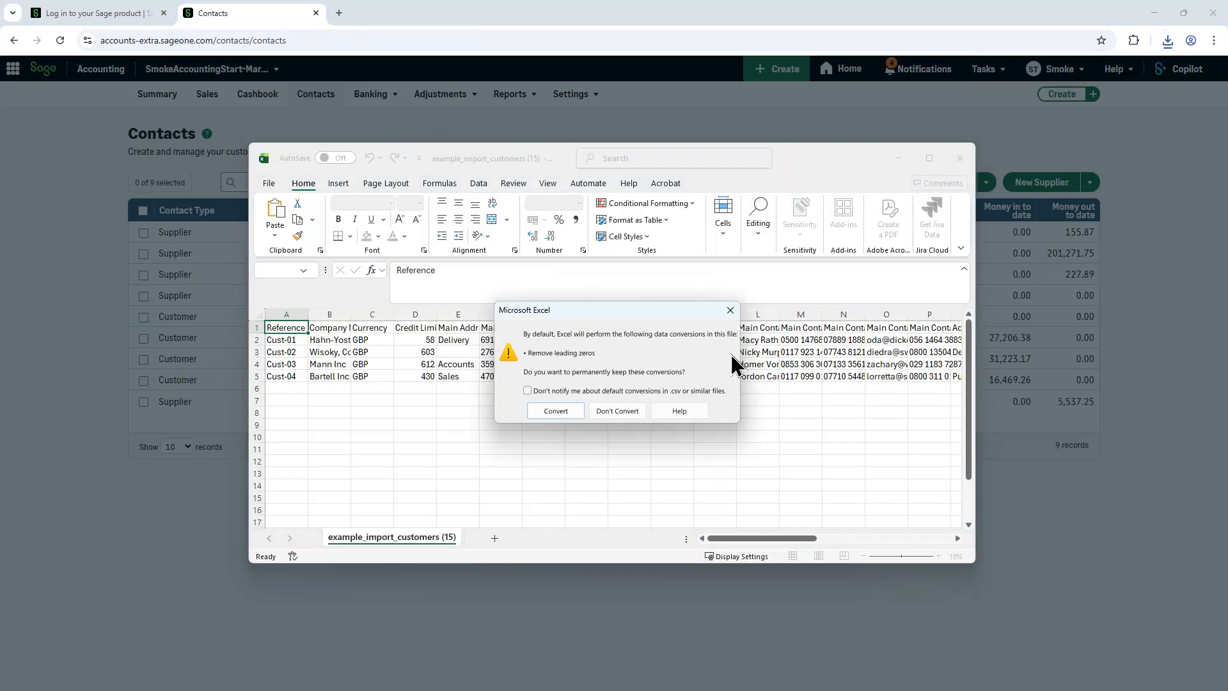
pyautogui.click(729, 311)
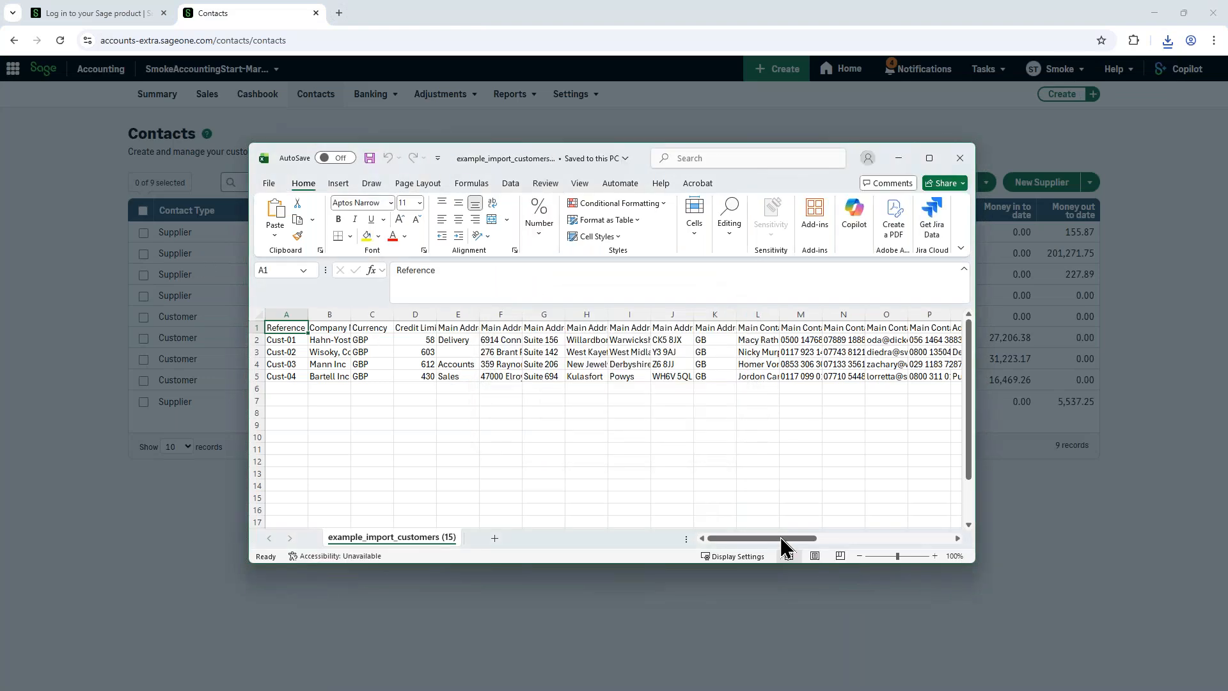
pyautogui.moveTo(972, 562); pyautogui.dragTo(1218, 513)
pyautogui.moveTo(911, 168); pyautogui.dragTo(735, 128)
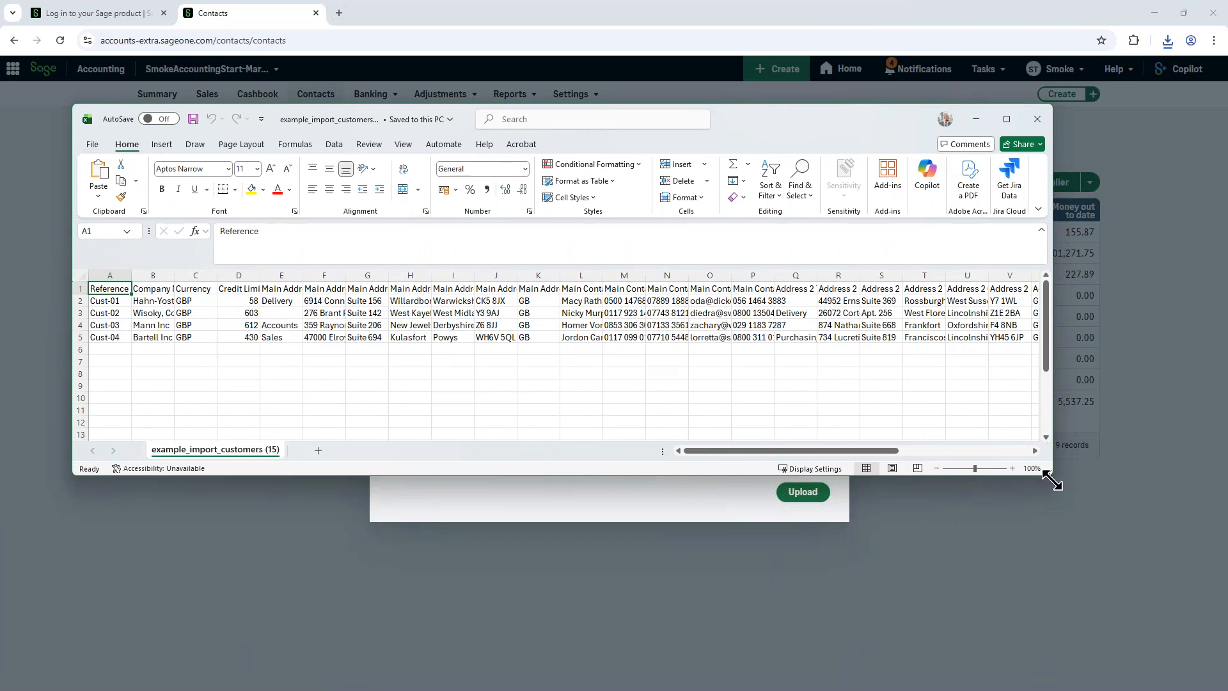
pyautogui.moveTo(1058, 483); pyautogui.dragTo(1209, 458)
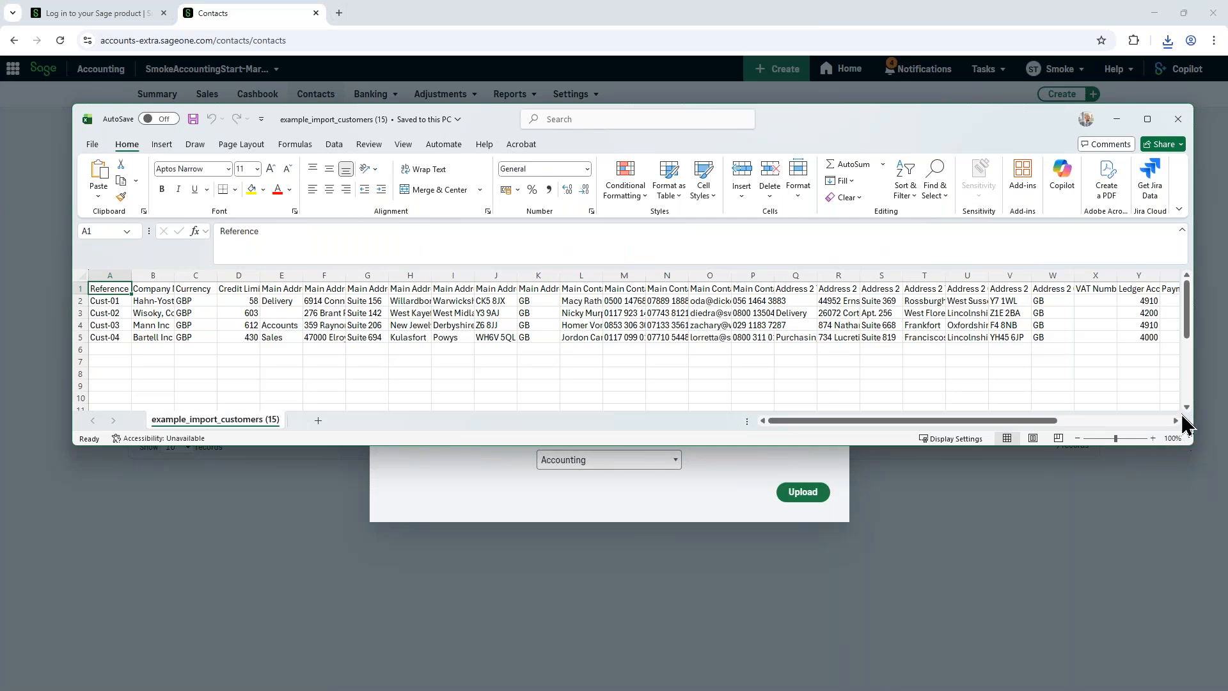
pyautogui.click(1185, 132)
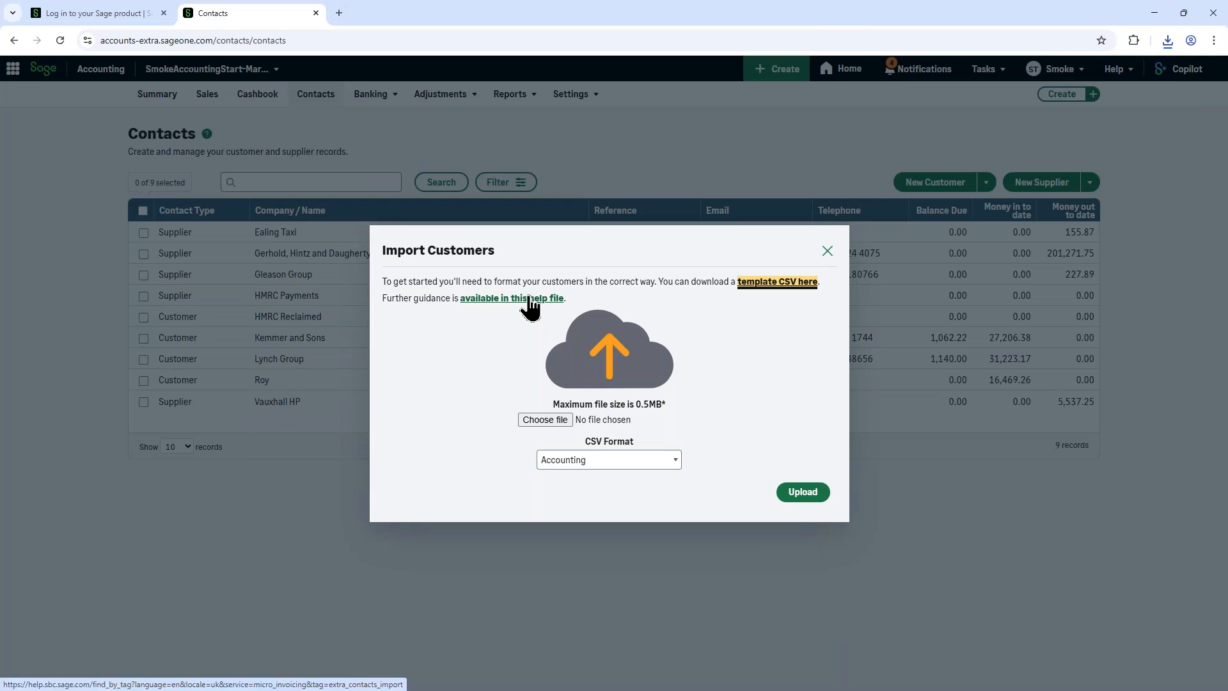
pyautogui.click(827, 251)
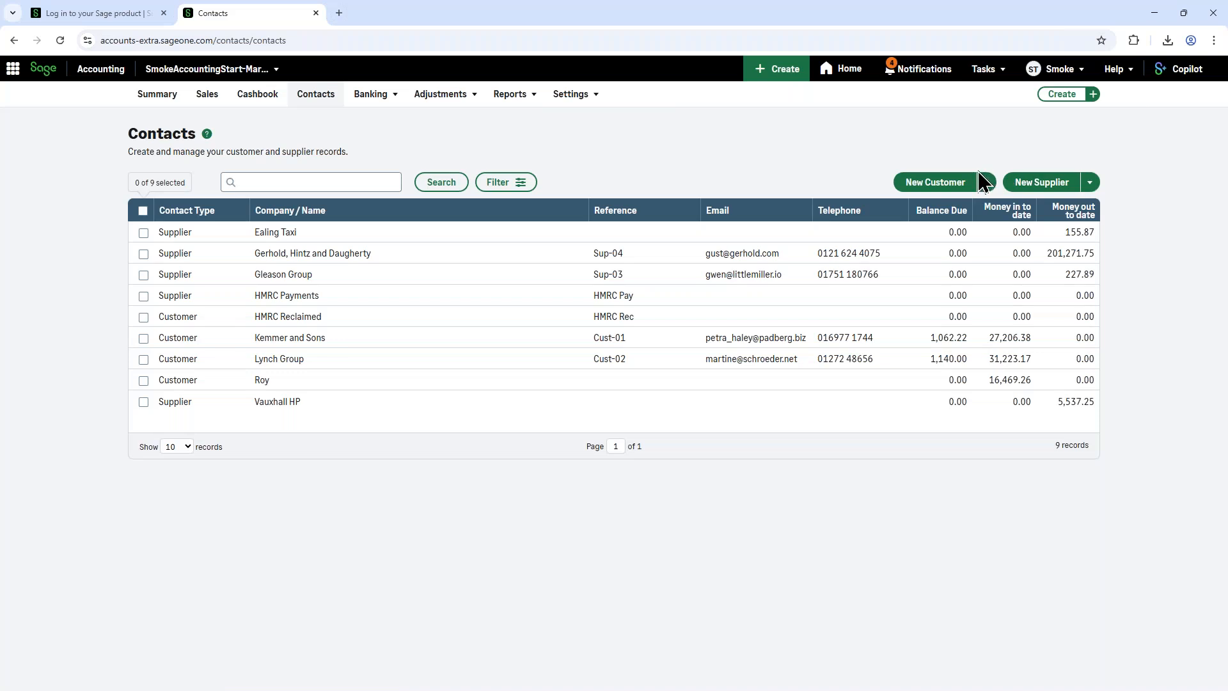
# Step: Open the new customer form, review its contact and payment detail fields, and close it without saving
pyautogui.click(934, 185)
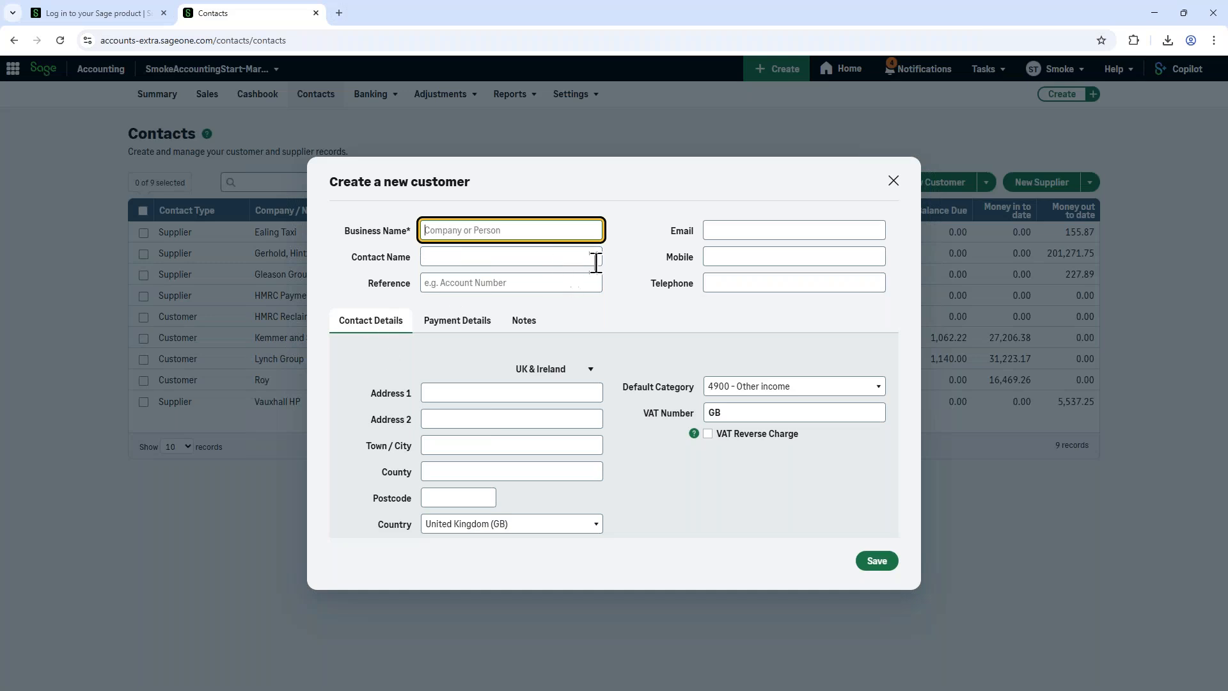
pyautogui.click(465, 320)
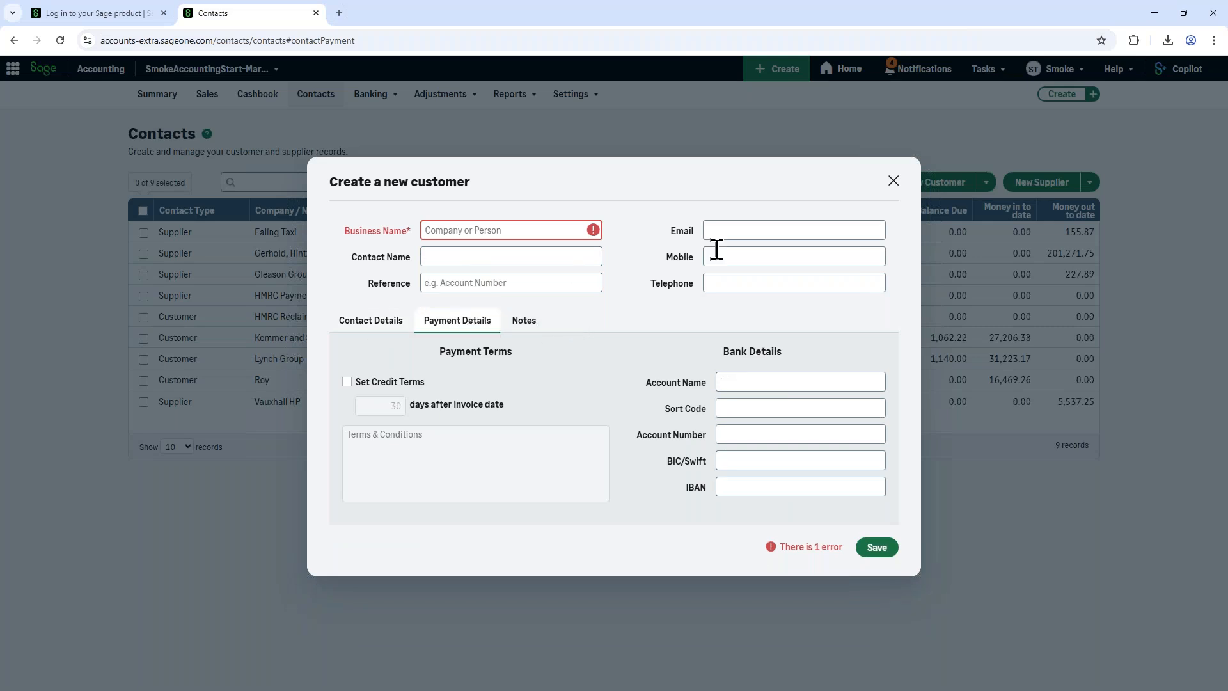
pyautogui.click(893, 182)
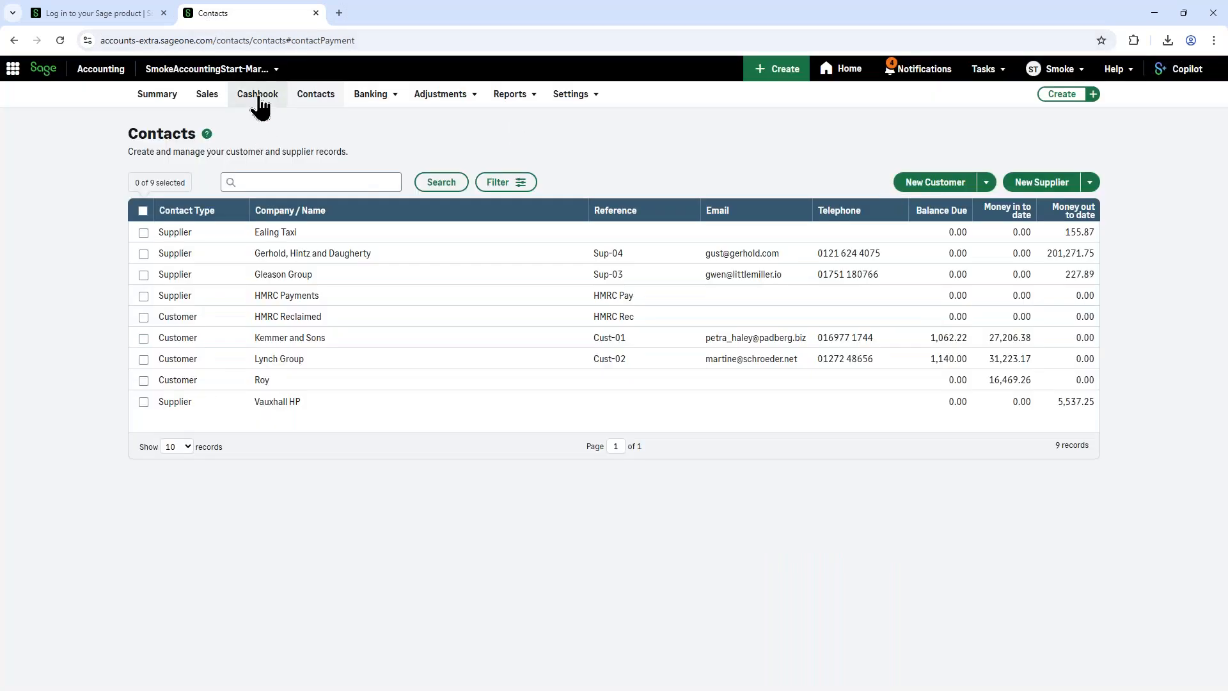
# Step: Open the Kemmer and Sons customer record from Contacts and review all of its Sage Copilot insights
pyautogui.click(309, 105)
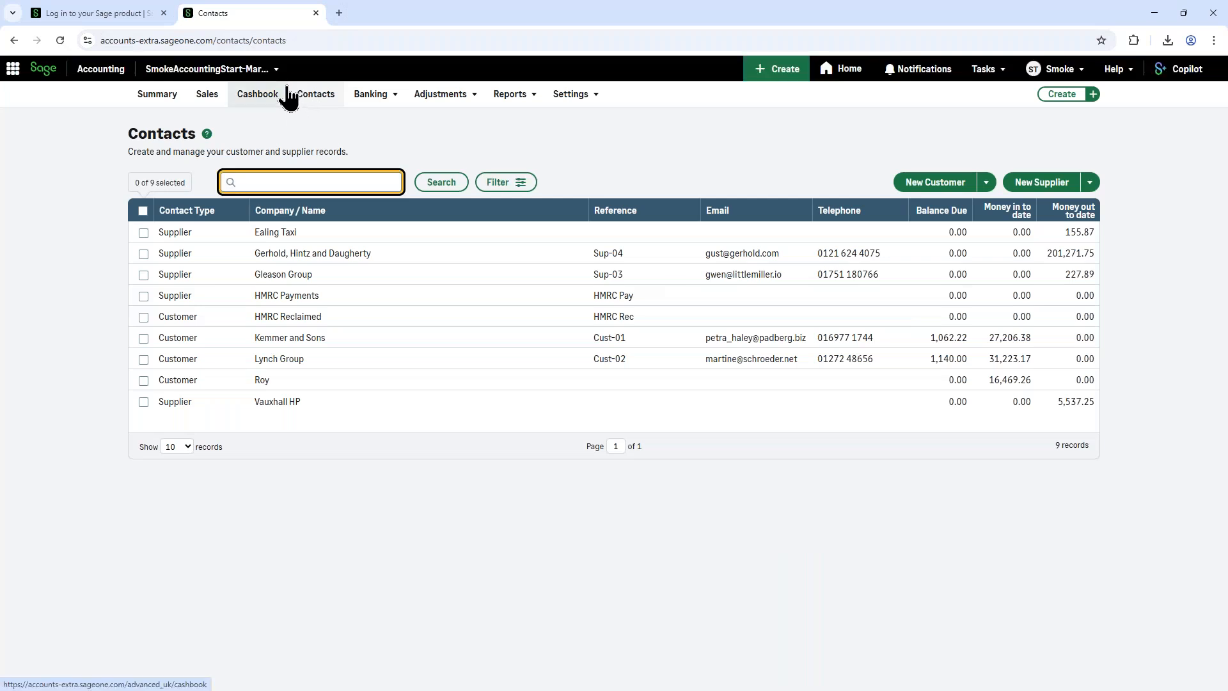
pyautogui.click(270, 341)
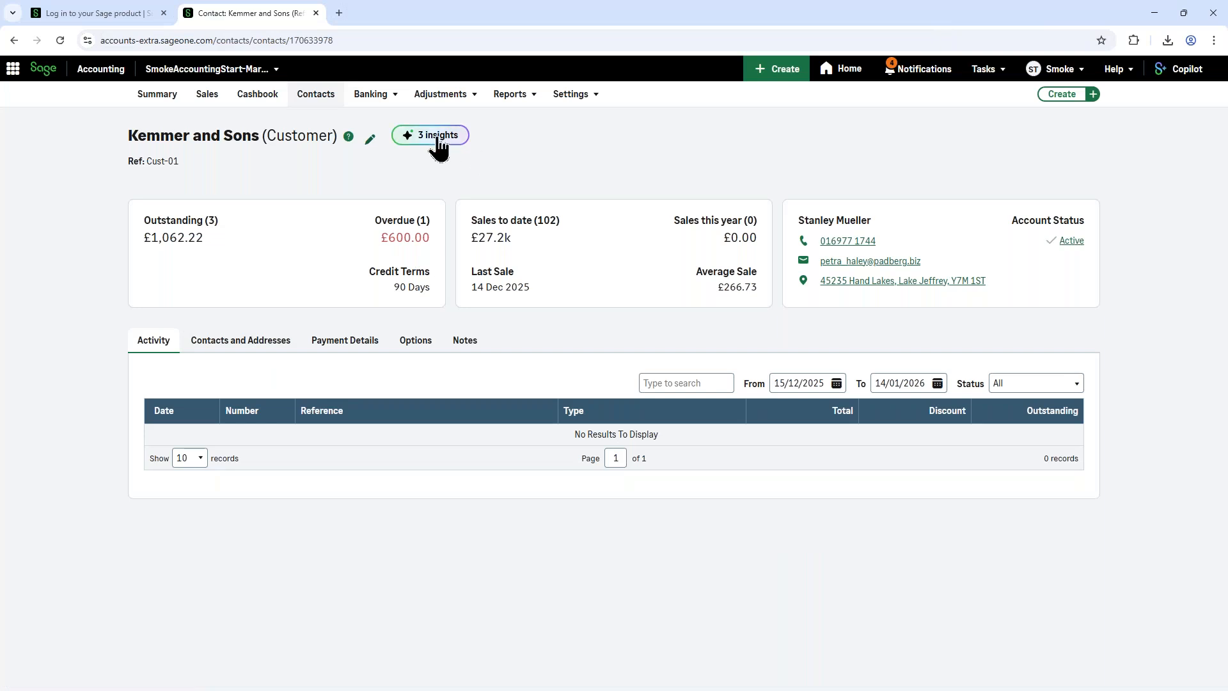
pyautogui.click(439, 141)
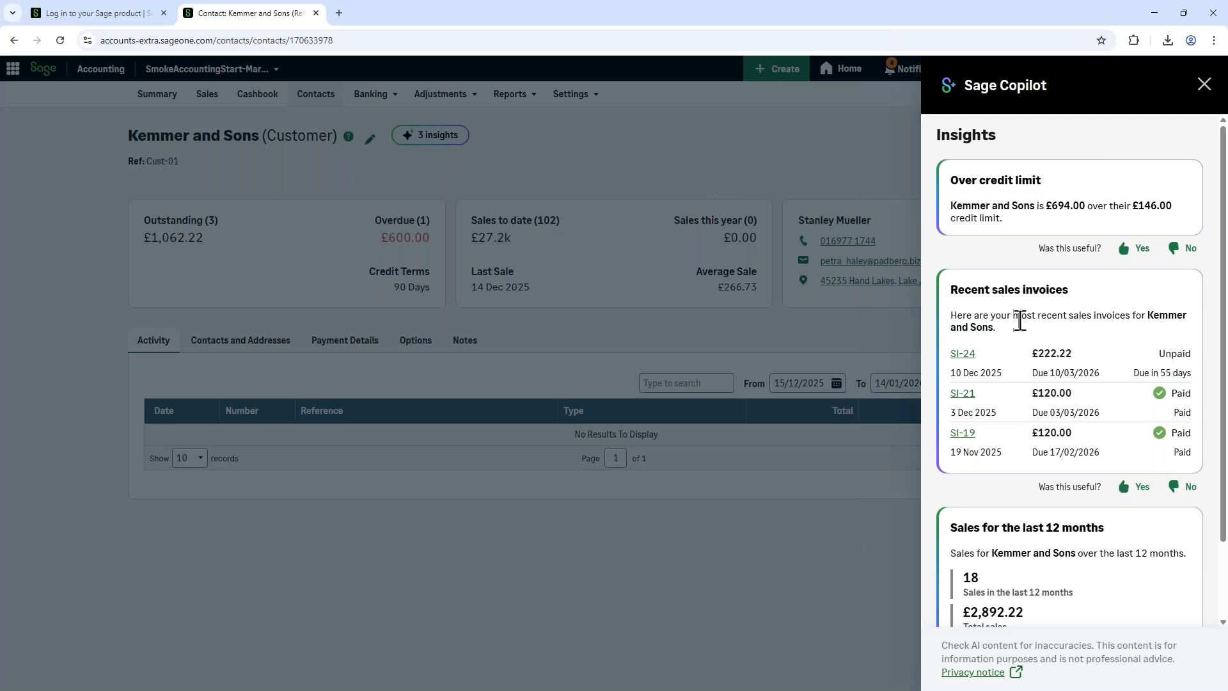
pyautogui.scroll(-2, 1018, 366)
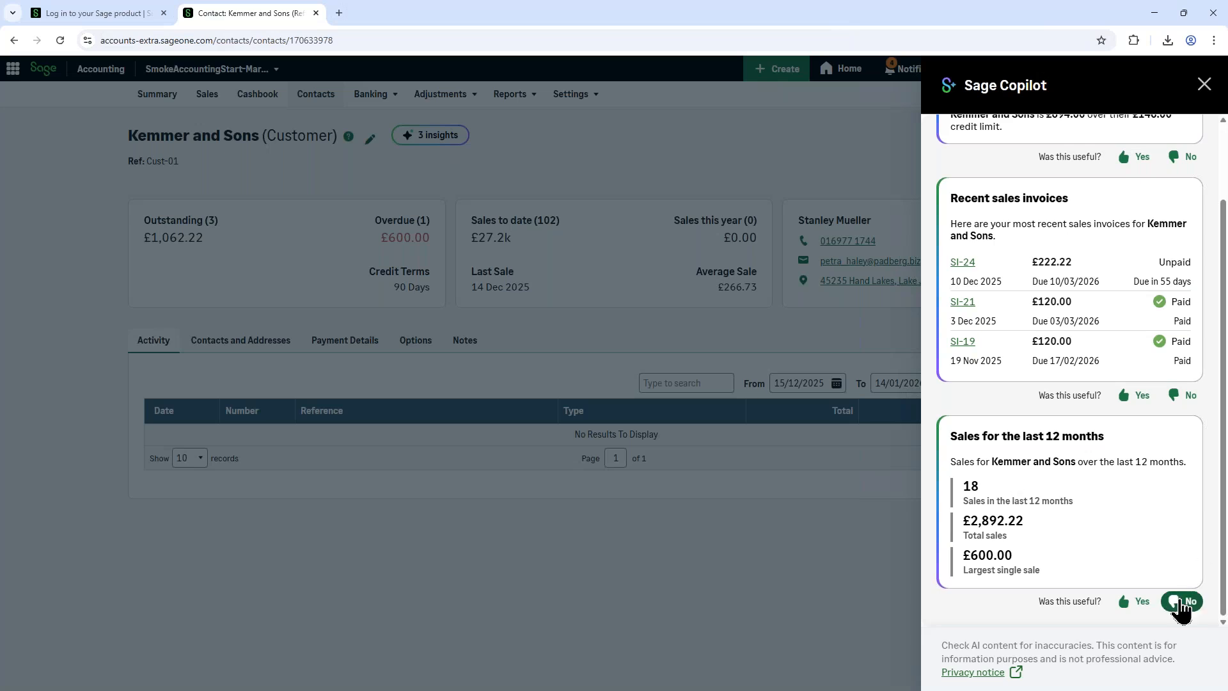
pyautogui.scroll(2, 1209, 598)
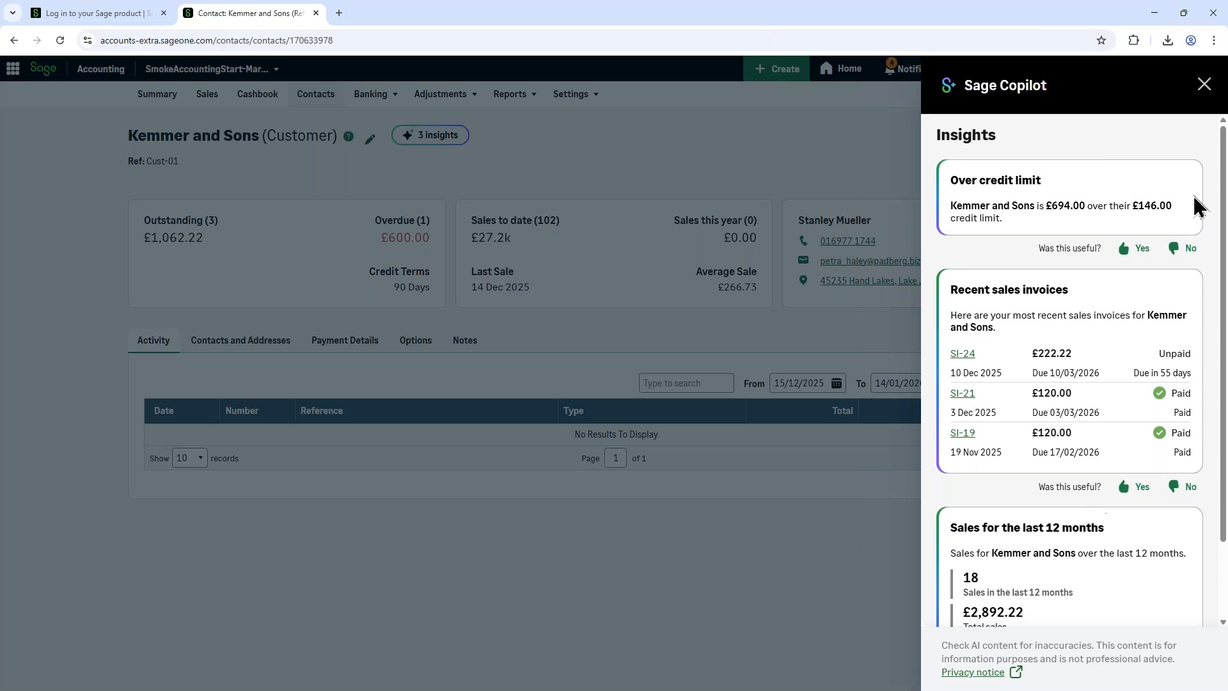
pyautogui.click(1204, 84)
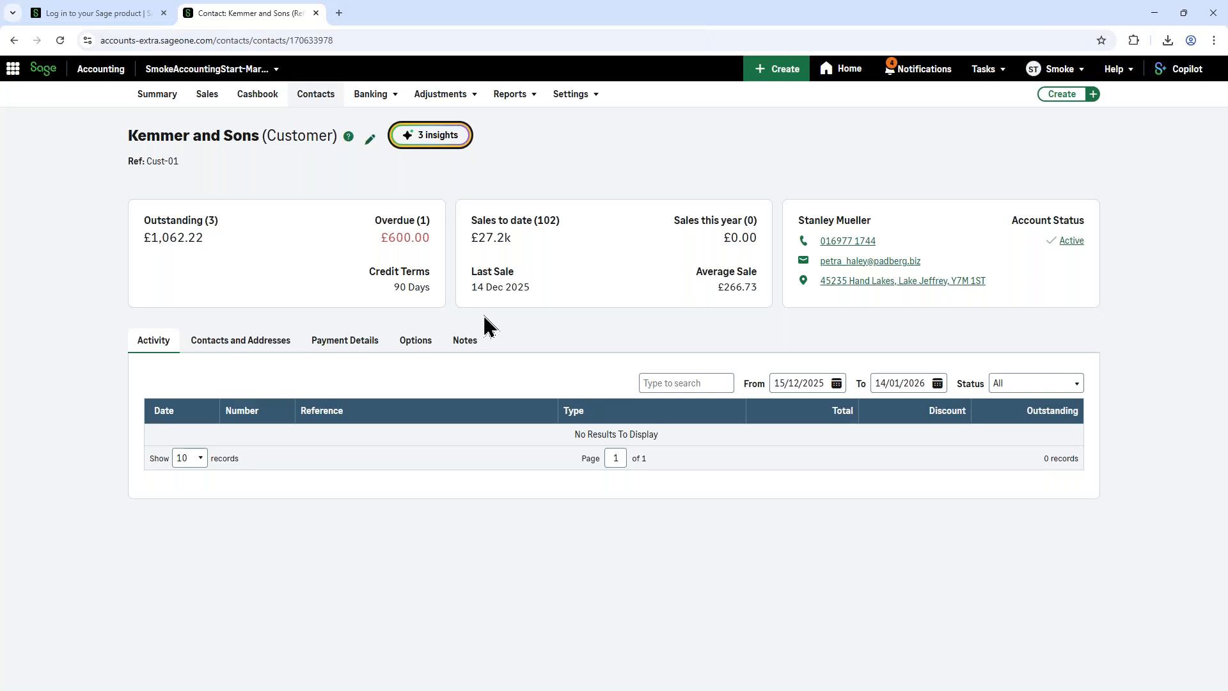
# Step: View the payment details of Kemmer and Sons and open the bank details for editing
pyautogui.click(322, 341)
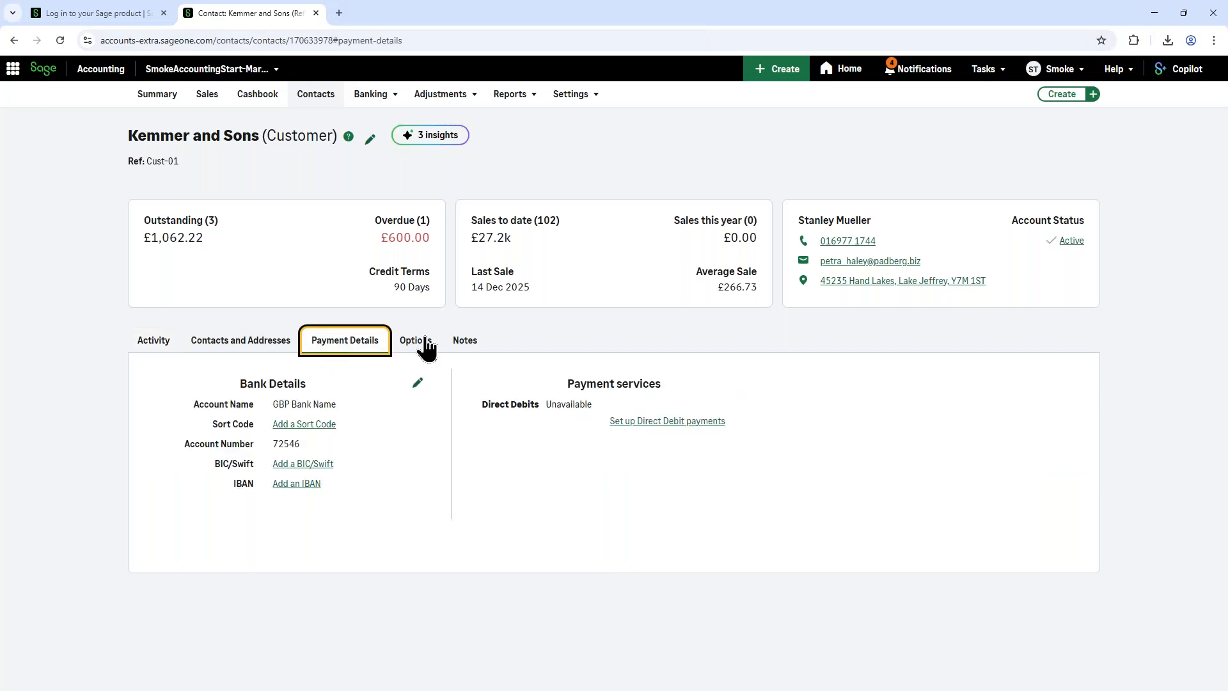
pyautogui.click(417, 386)
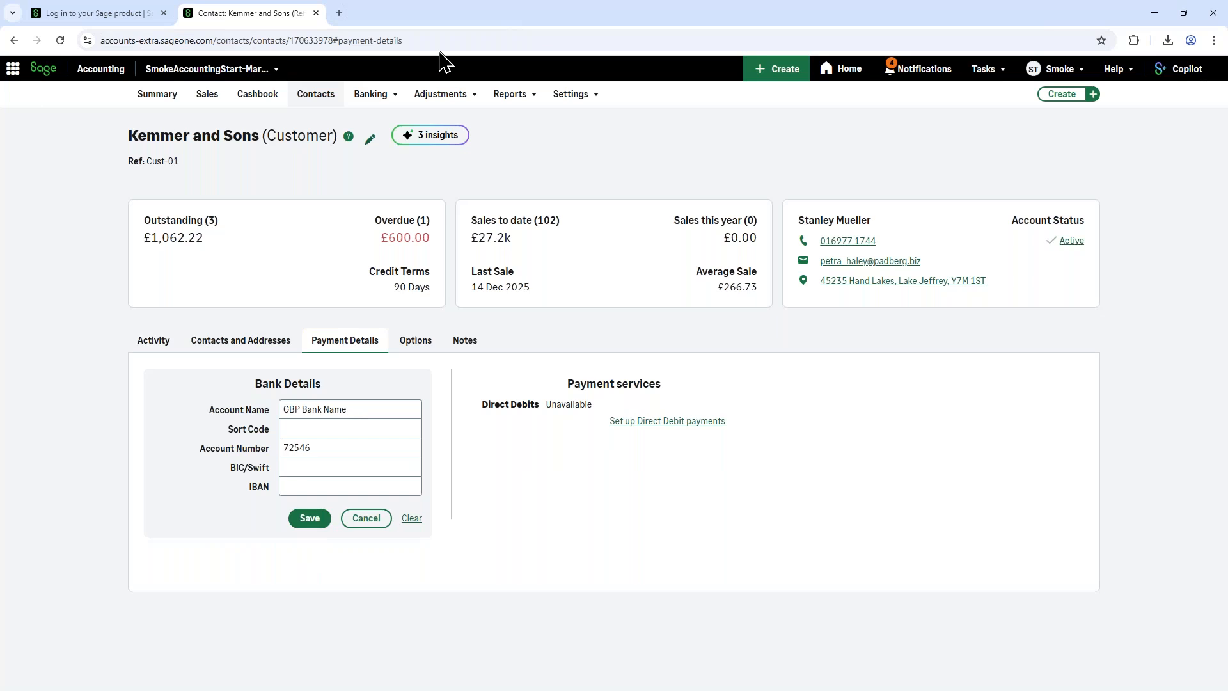
# Step: Open the Sales invoice list and show only the paid invoices
pyautogui.click(209, 97)
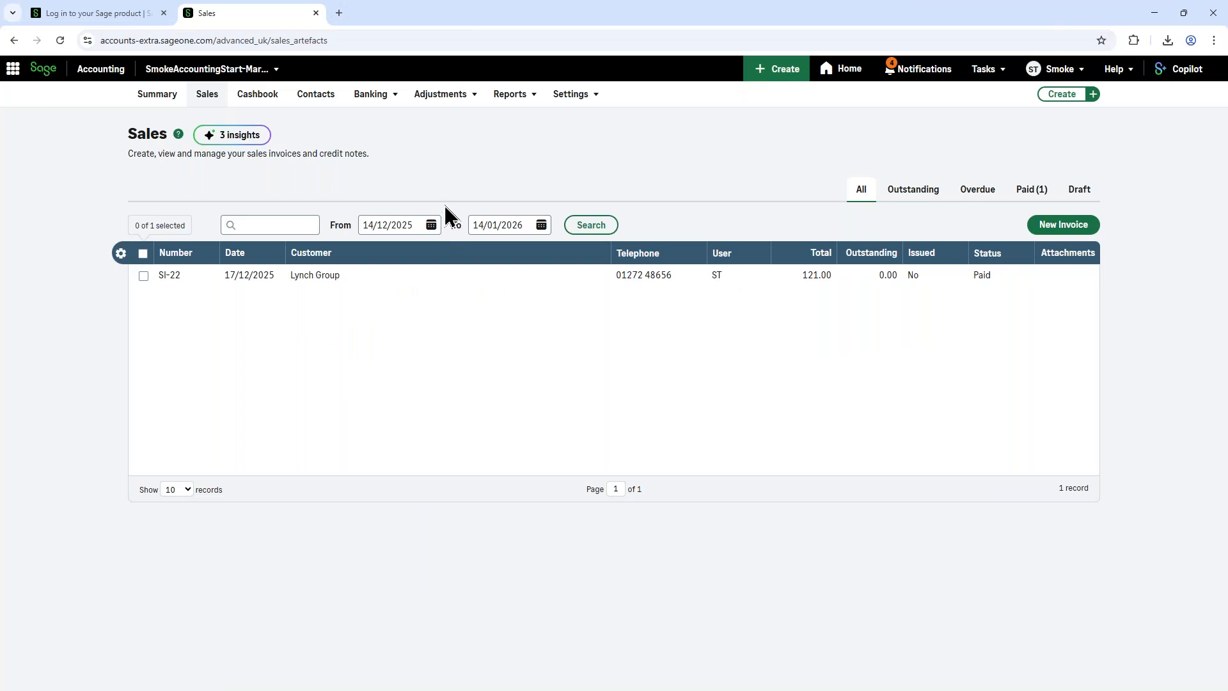
pyautogui.click(471, 100)
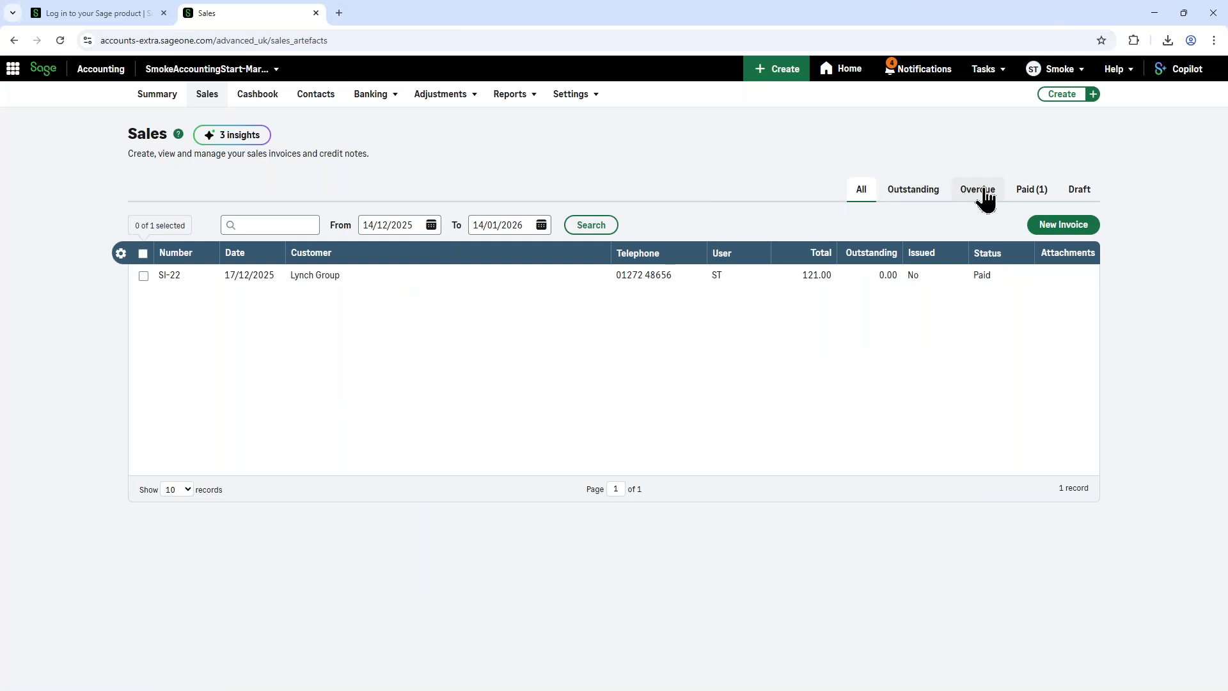
pyautogui.click(1030, 190)
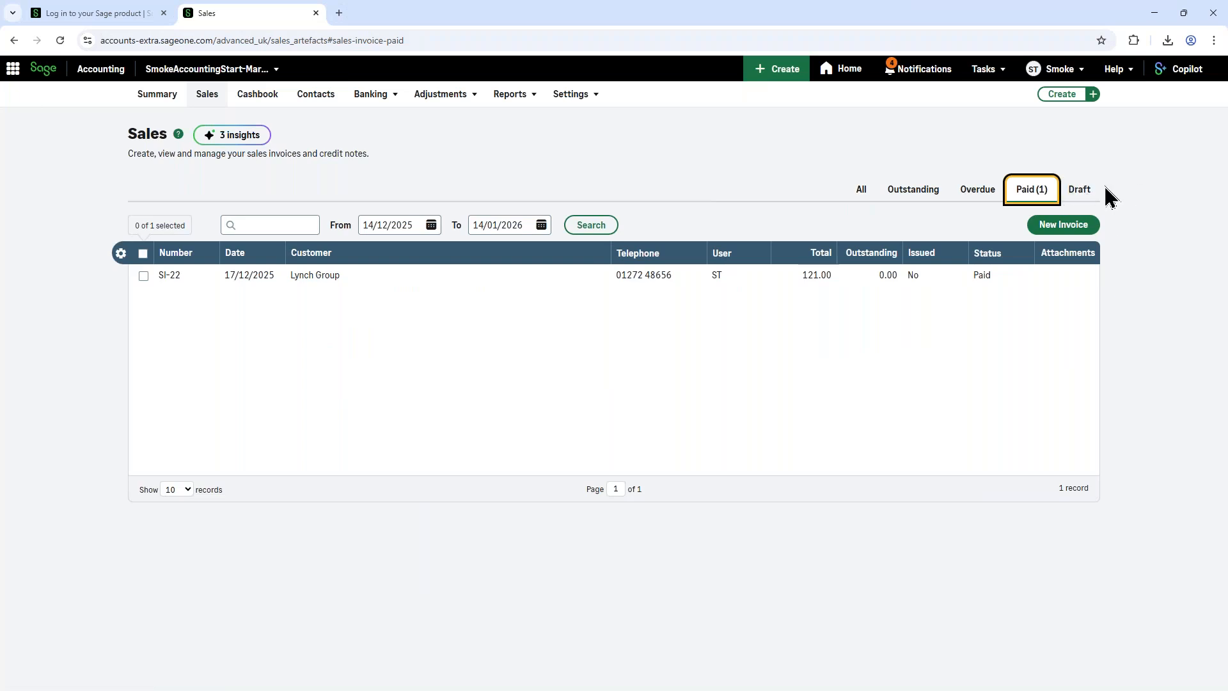
# Step: Start a new sales invoice, view the add-customer form without saving, and select Kemmer and Sons (Cust-01) as the customer
pyautogui.click(1056, 241)
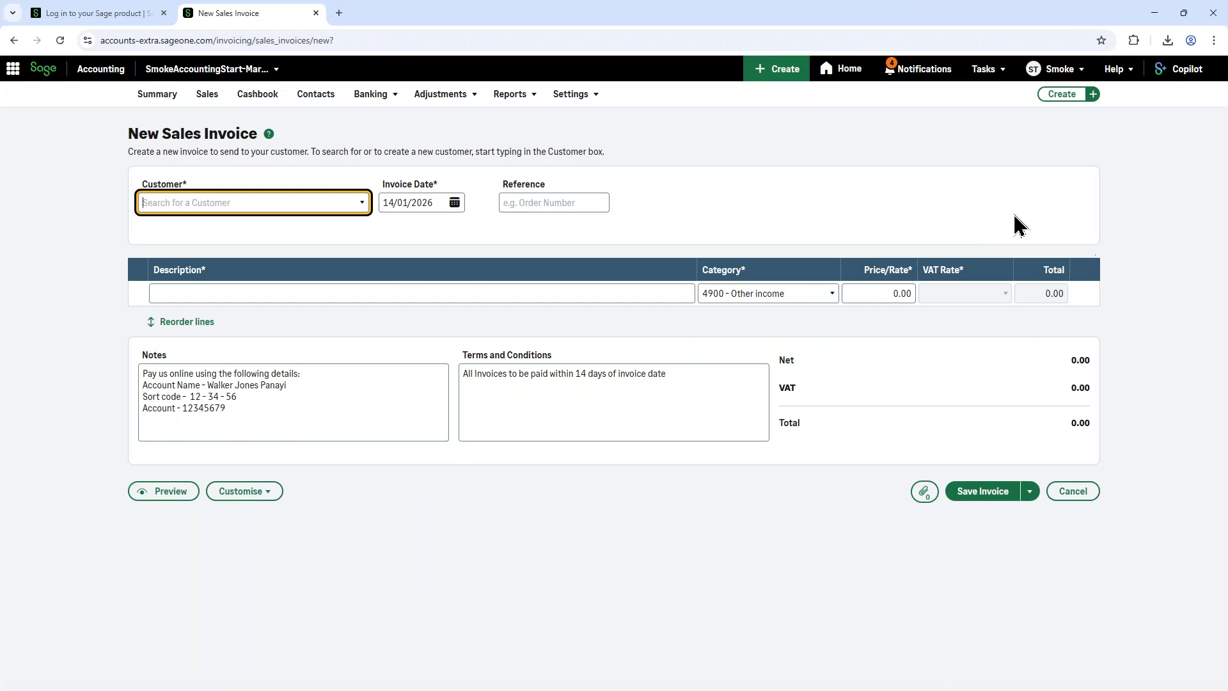
pyautogui.click(362, 205)
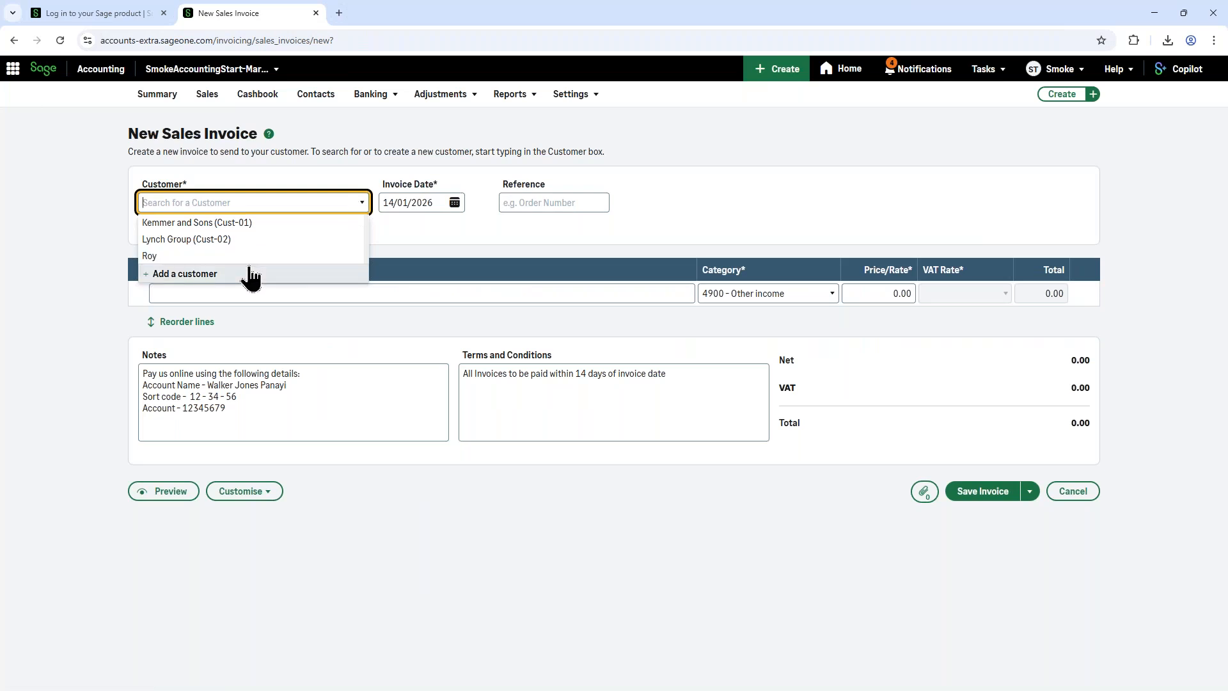
pyautogui.click(186, 280)
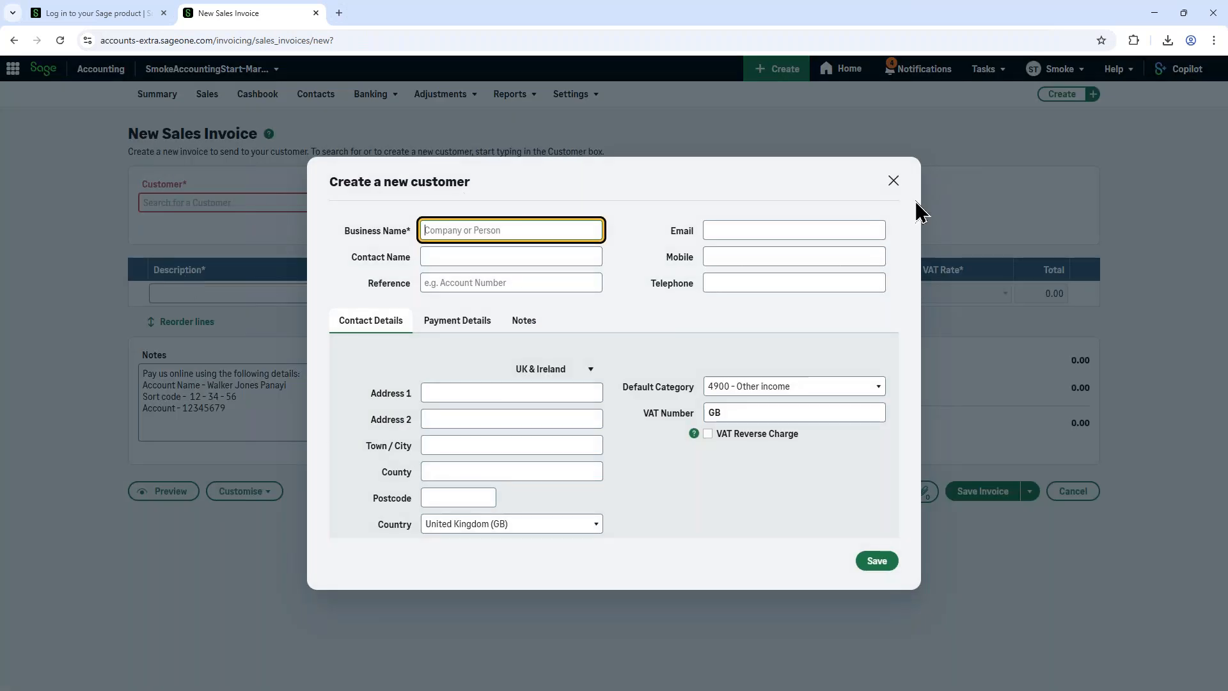
pyautogui.click(894, 181)
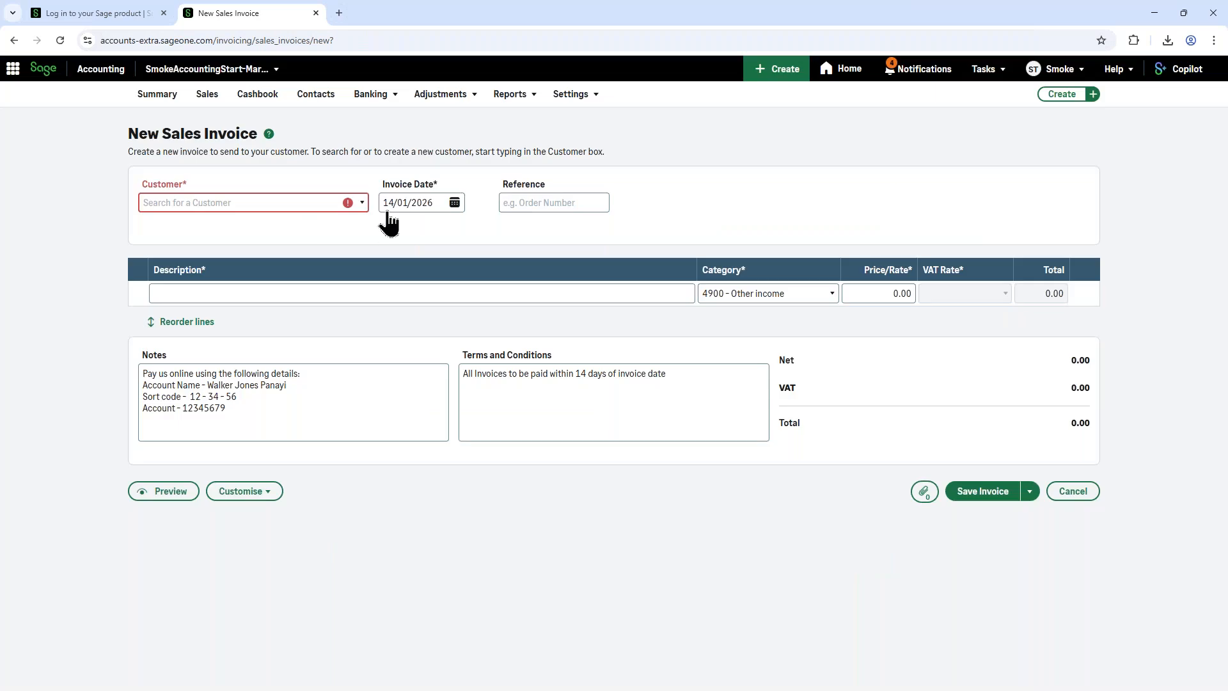
pyautogui.click(363, 203)
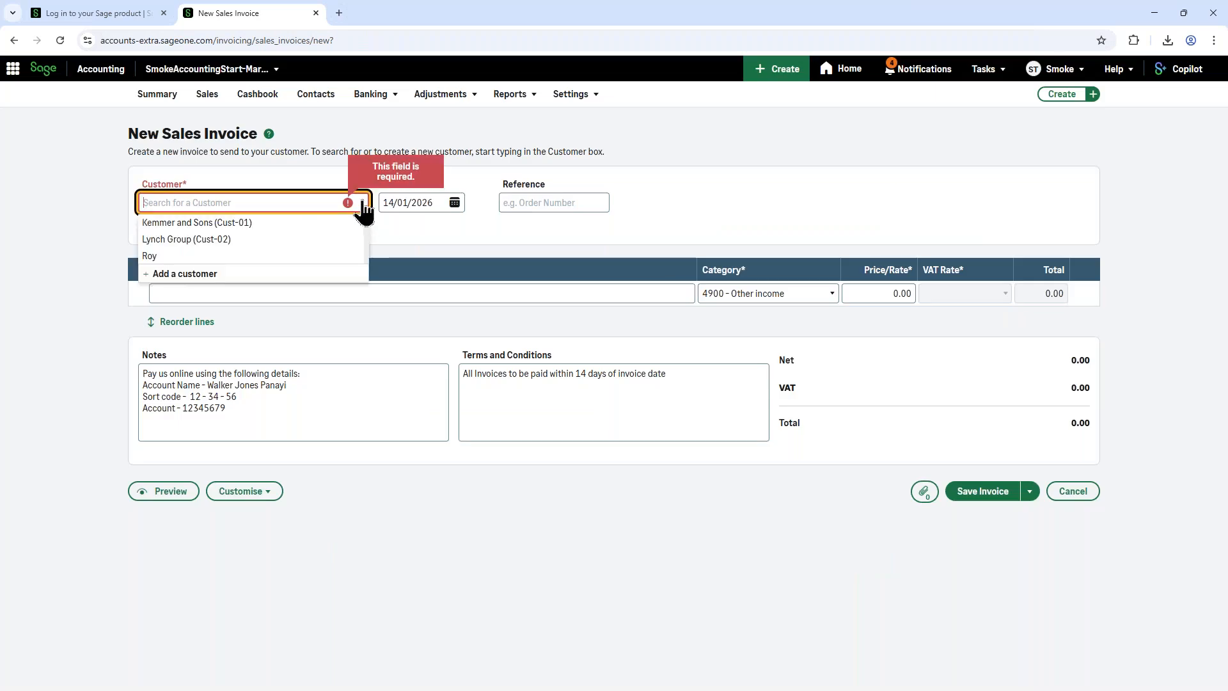
pyautogui.click(233, 223)
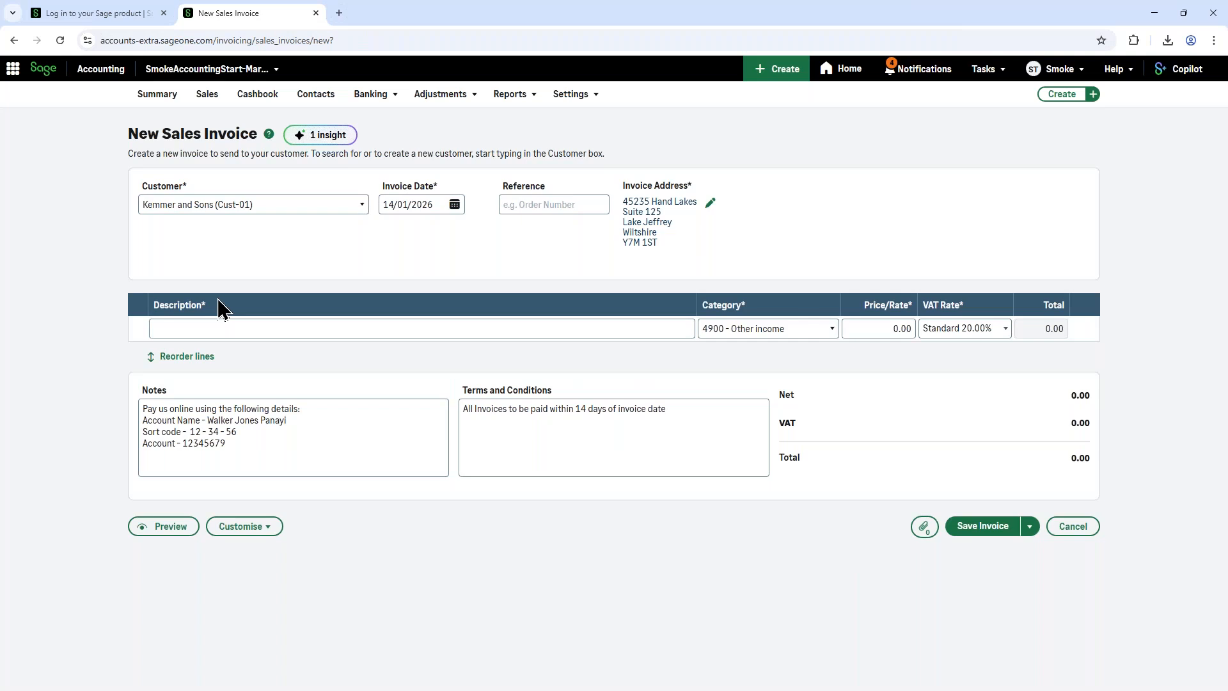
# Step: Describe the first invoice line as "annual service charge"
pyautogui.click(329, 327)
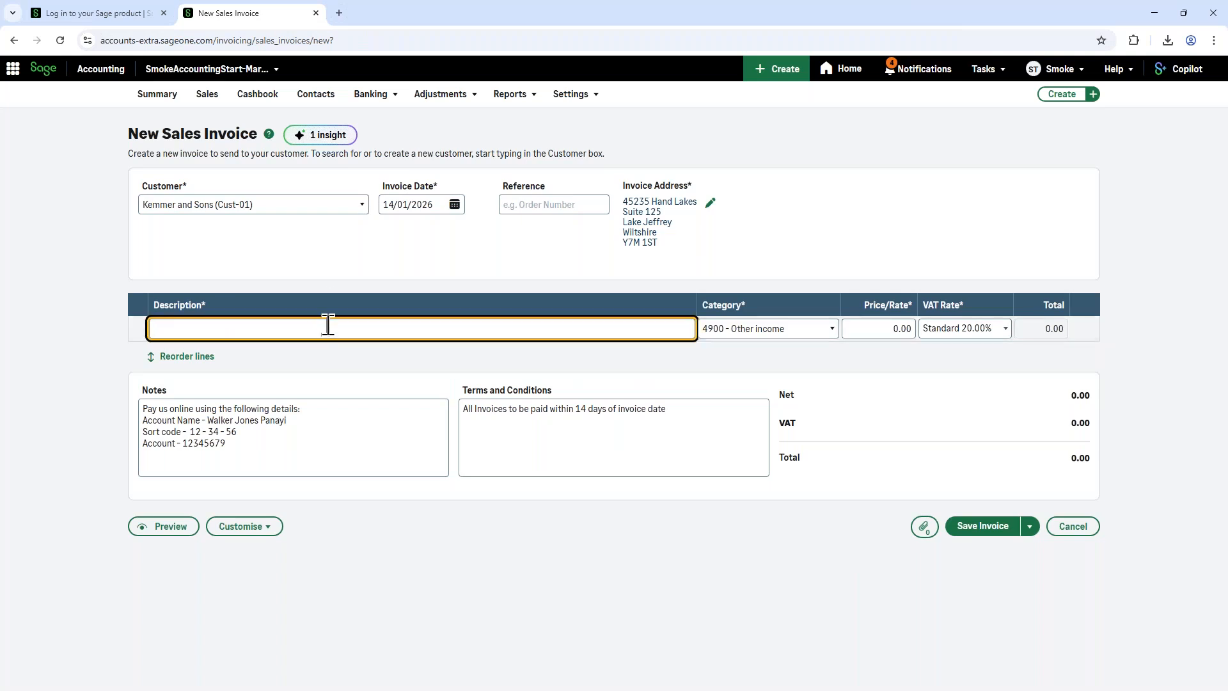
pyautogui.write('annual')
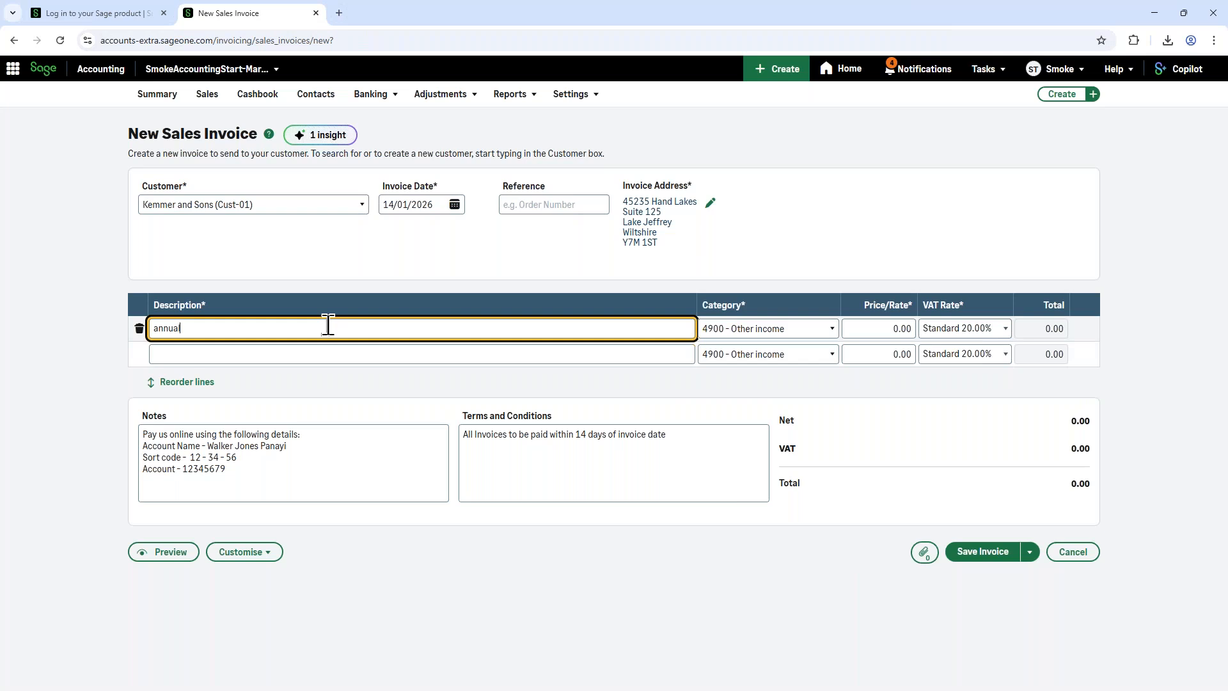
pyautogui.write(' service c harve')
pyautogui.press('BackSpace')
pyautogui.press('BackSpace')
pyautogui.press('BackSpace')
pyautogui.press('BackSpace')
pyautogui.press('BackSpace')
pyautogui.press('BackSpace')
pyautogui.write('harge')
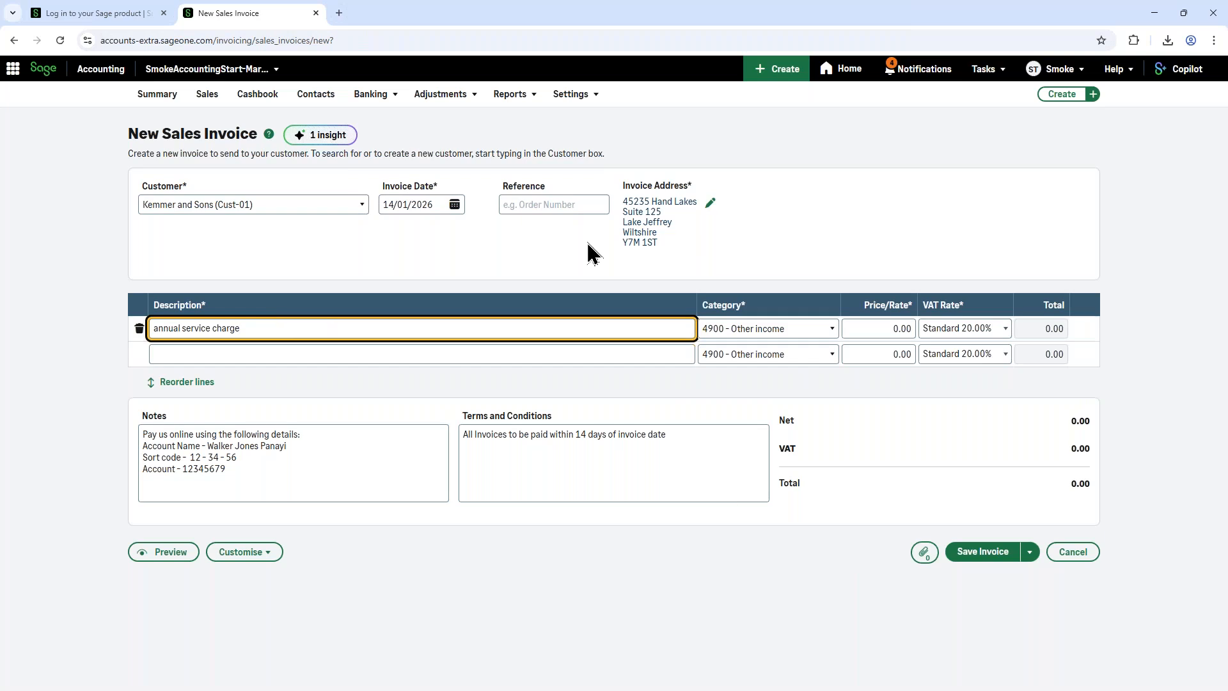
pyautogui.click(760, 346)
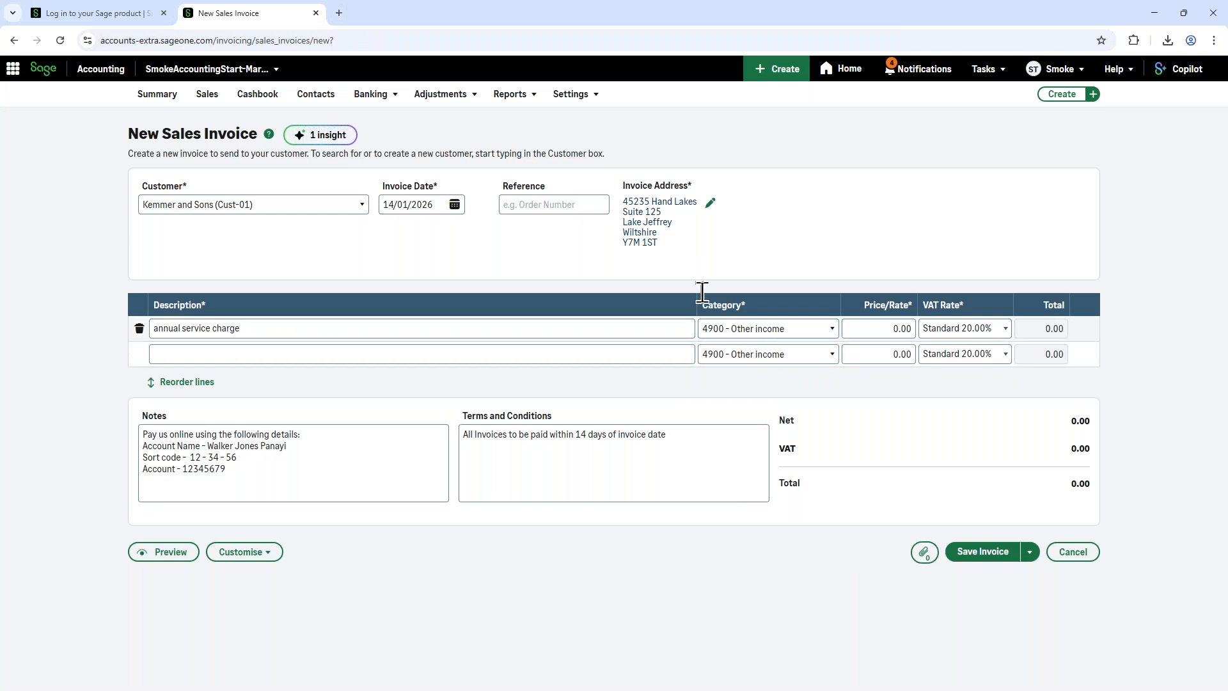
# Step: Set the annual service charge line to category 4000 - Sales - Products with a price of 100.00 and keep Standard 20.00% VAT
pyautogui.click(831, 330)
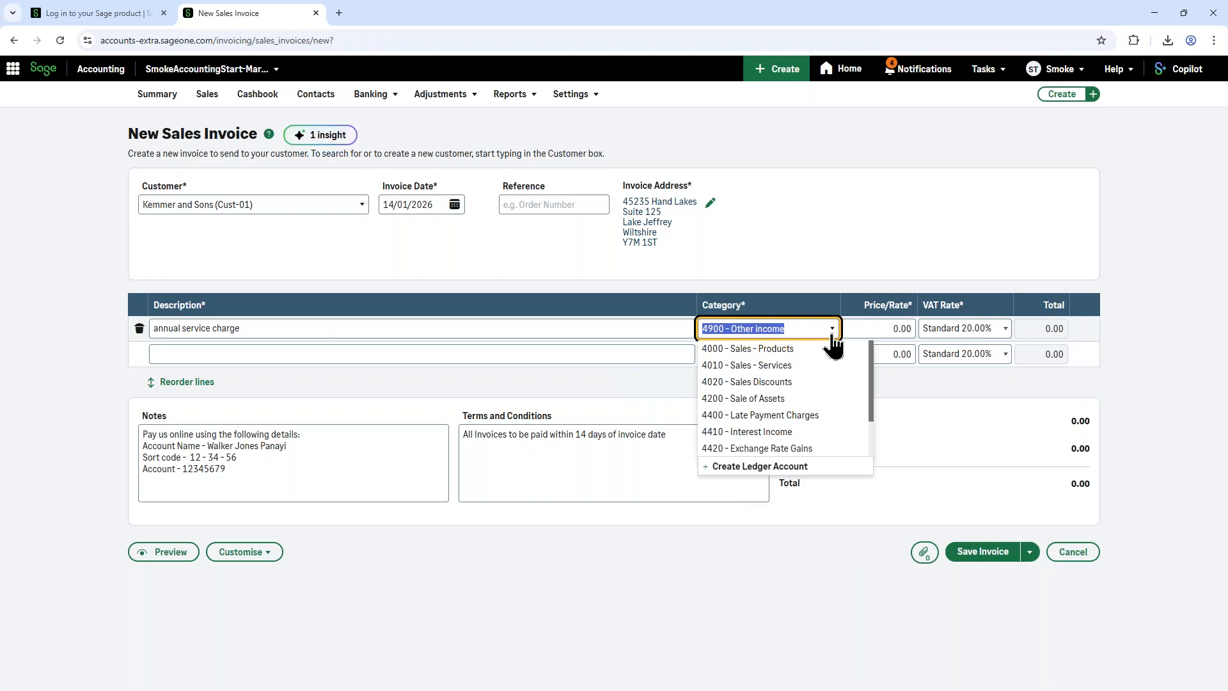
pyautogui.write('4000')
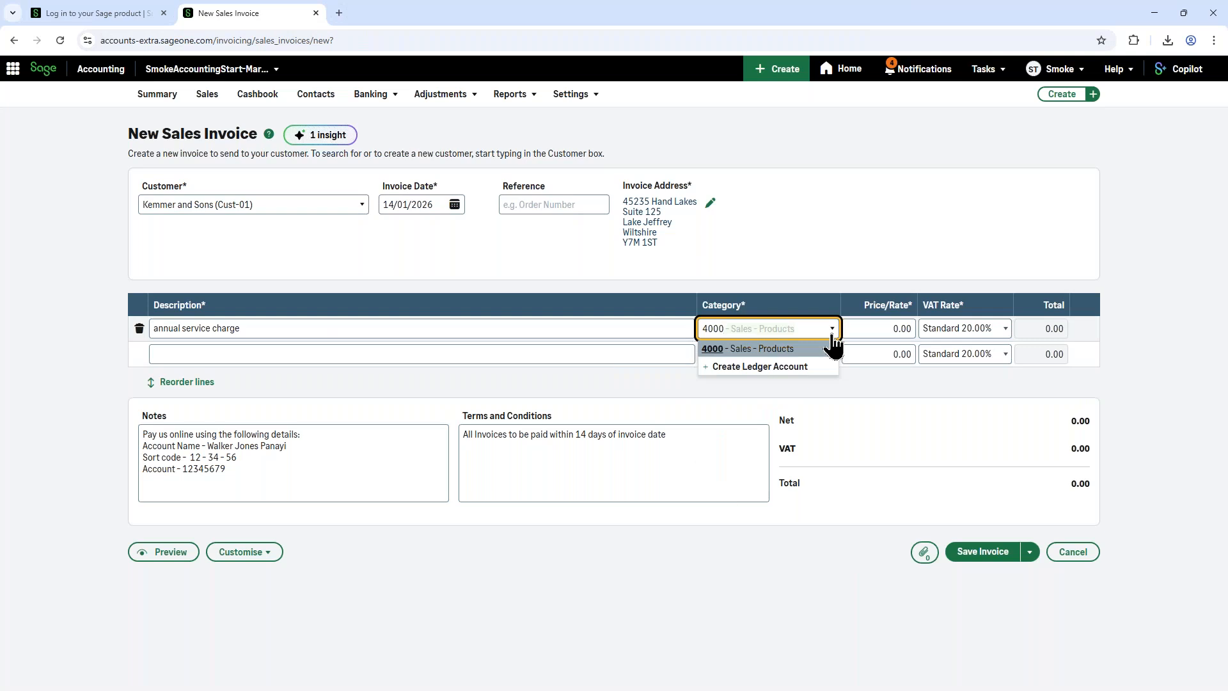
pyautogui.click(873, 327)
pyautogui.doubleClick(873, 325)
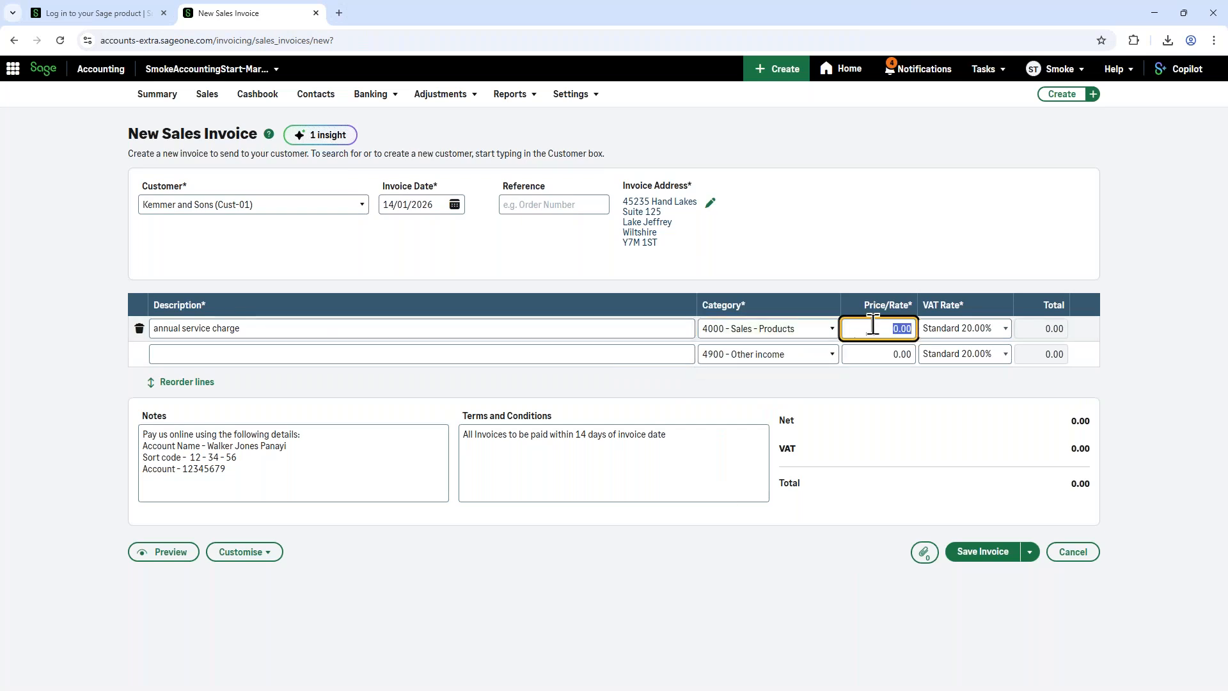
pyautogui.write('100')
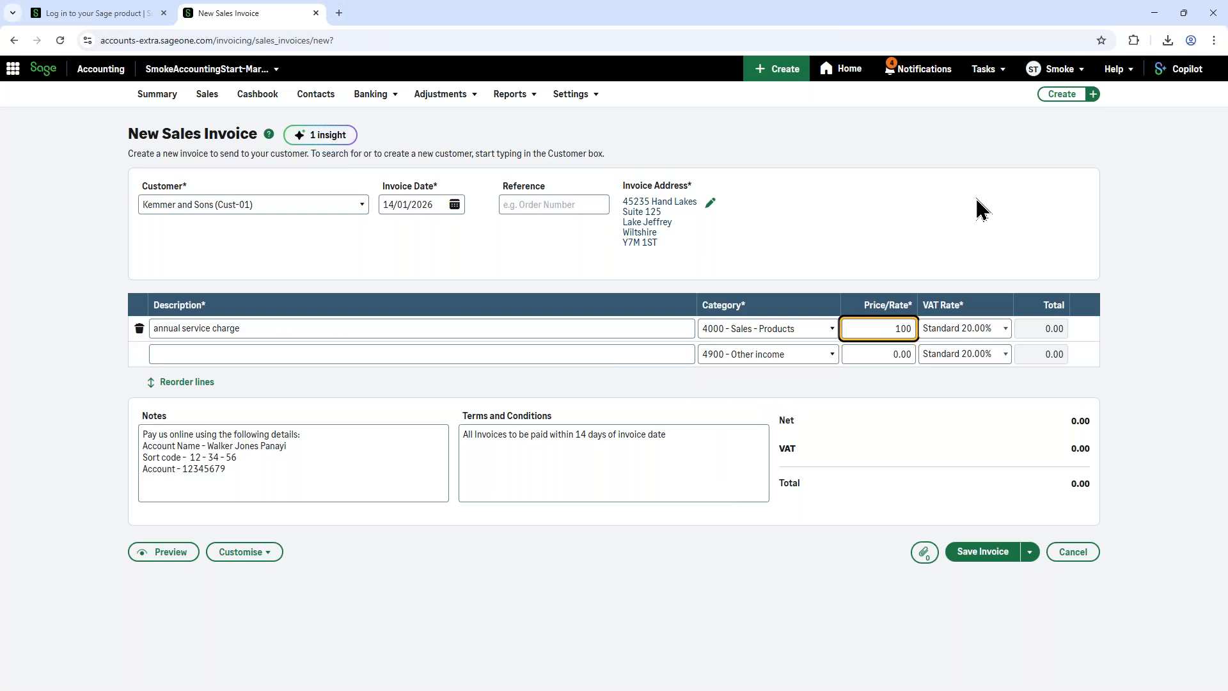
pyautogui.click(1002, 329)
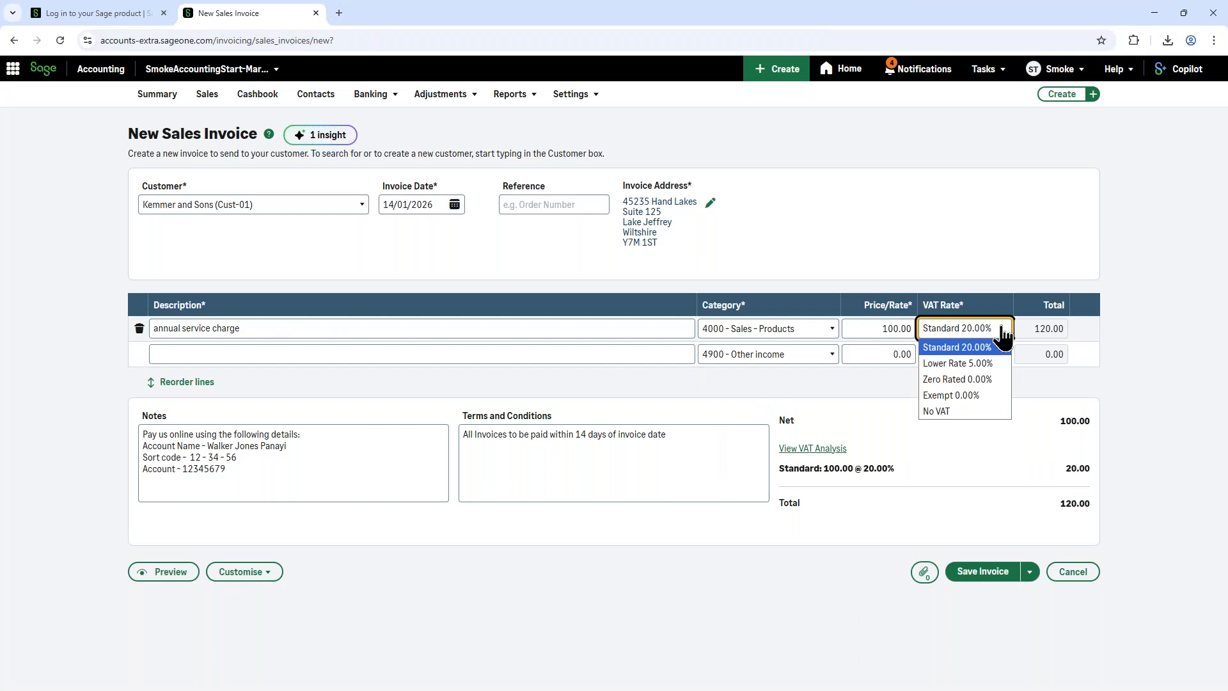
pyautogui.click(880, 262)
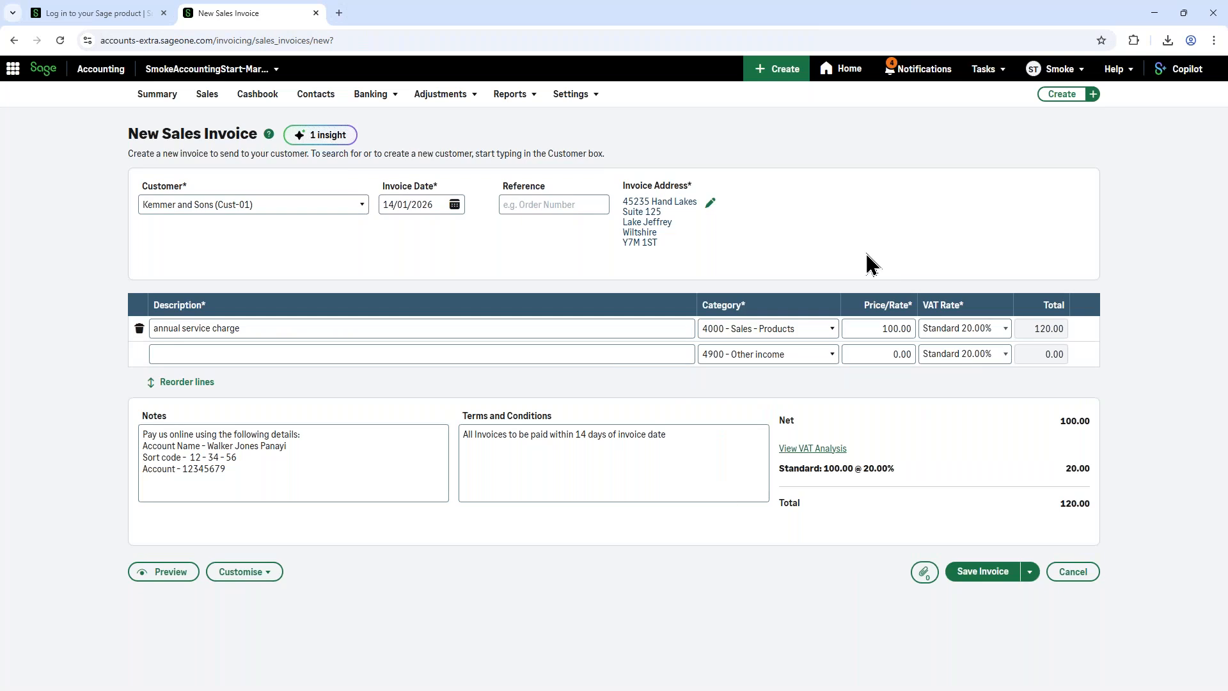
# Step: View the alternative save options and save the completed sales invoice for Kemmer and Sons
pyautogui.click(175, 353)
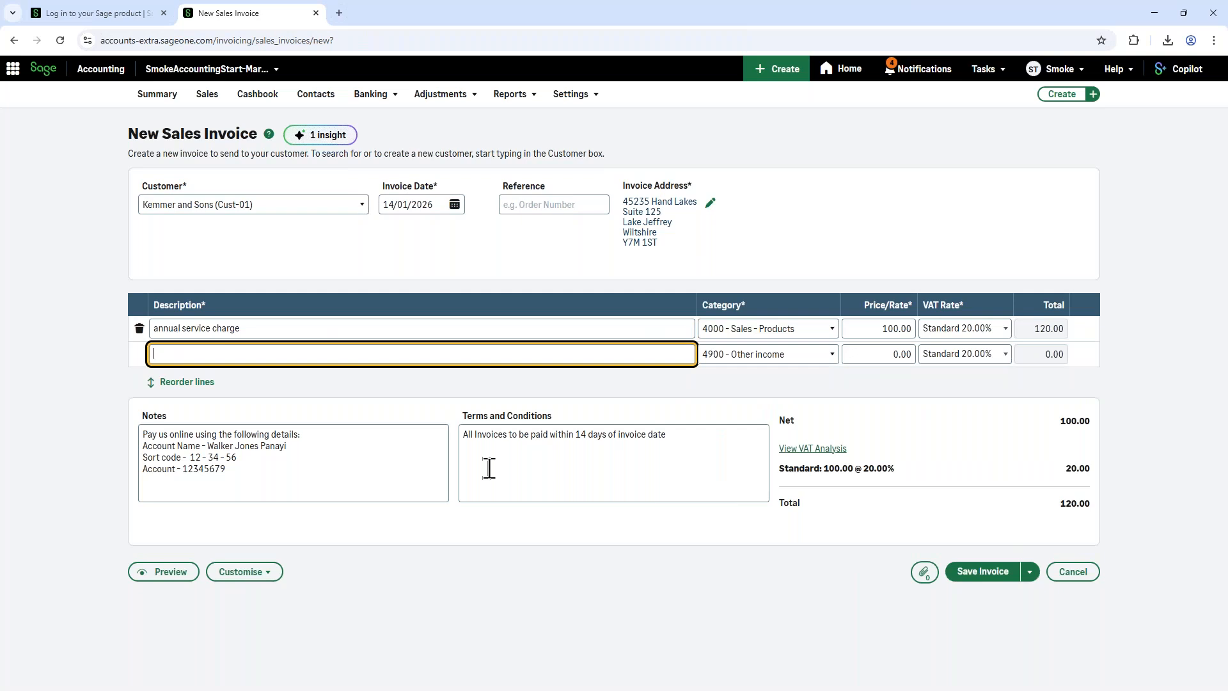
pyautogui.click(237, 445)
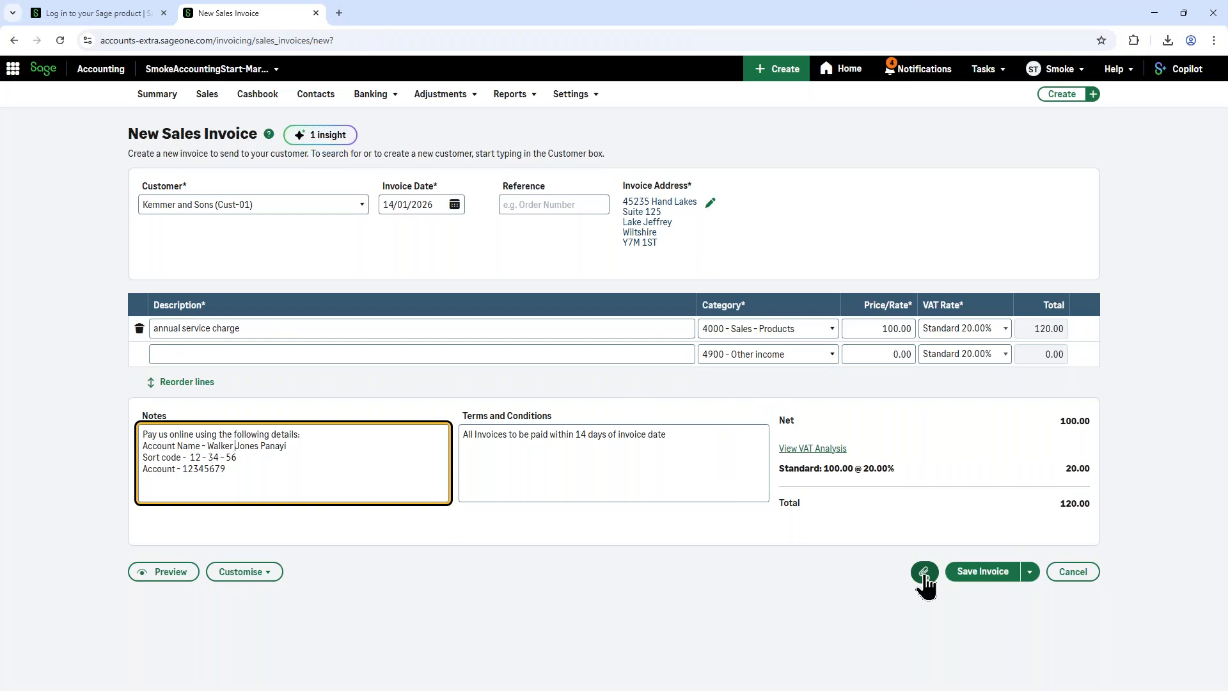
pyautogui.click(1029, 572)
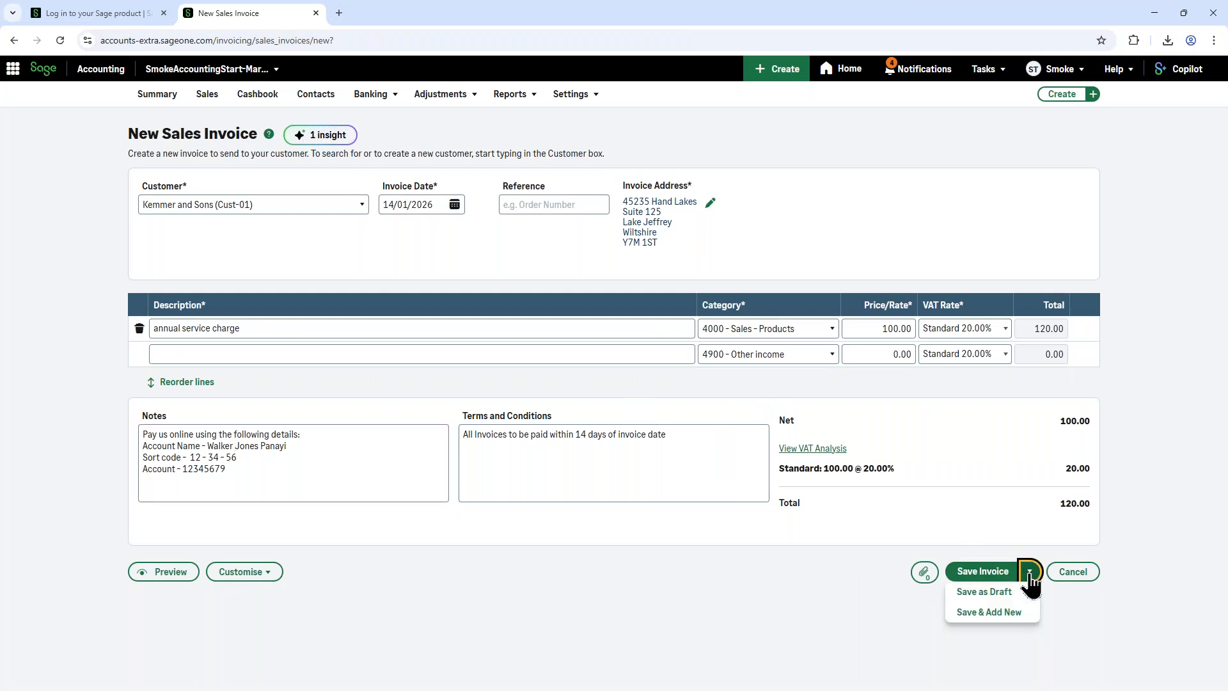
pyautogui.click(1004, 572)
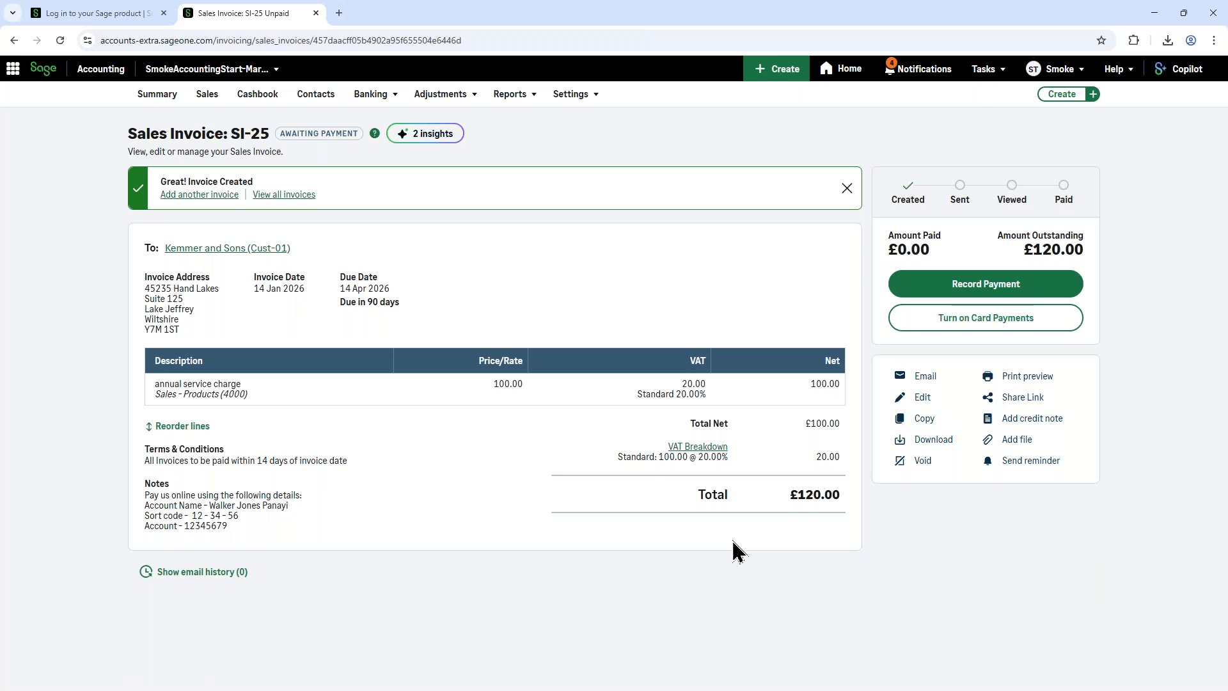
# Step: Draft the invoice email with Copilot, view the draft's length, tone and data field options, and close the email without sending
pyautogui.moveTo(735, 550); pyautogui.dragTo(927, 383)
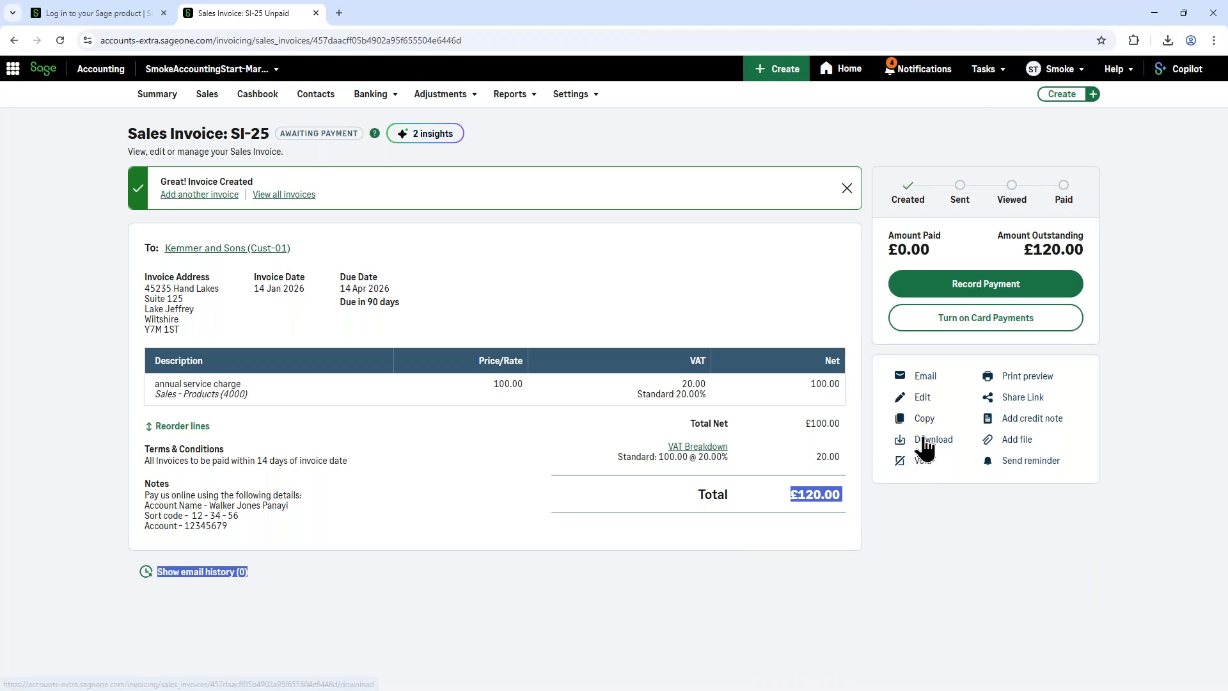
pyautogui.click(923, 382)
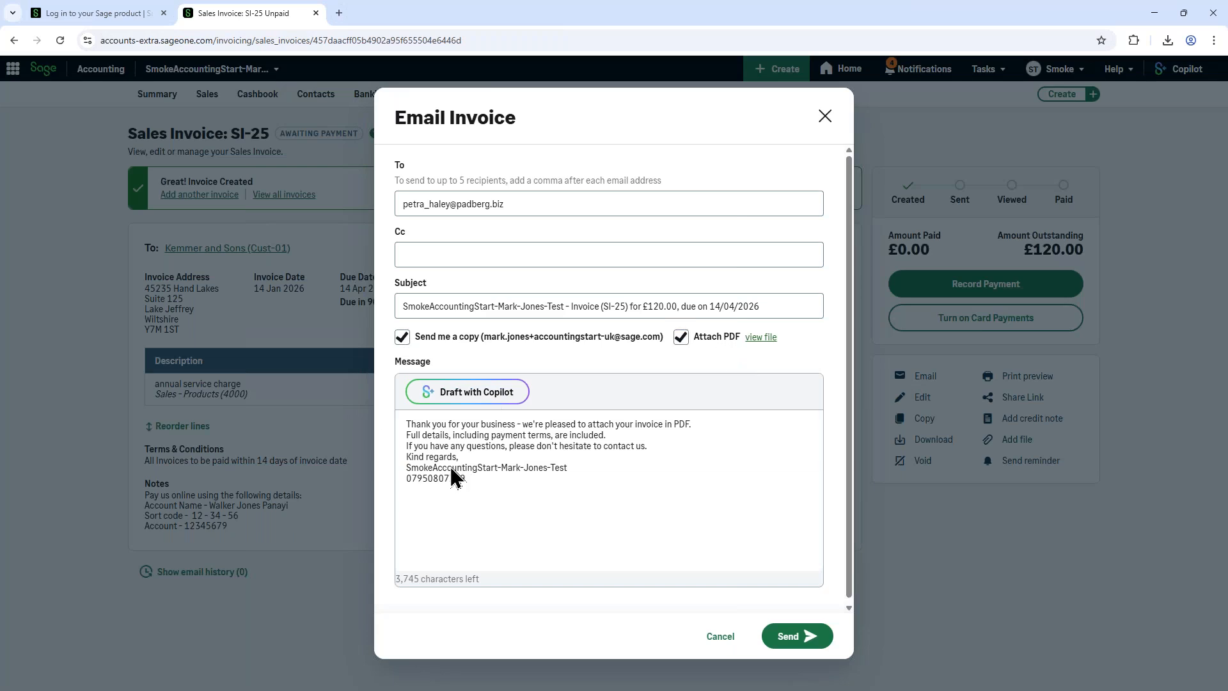
pyautogui.click(472, 413)
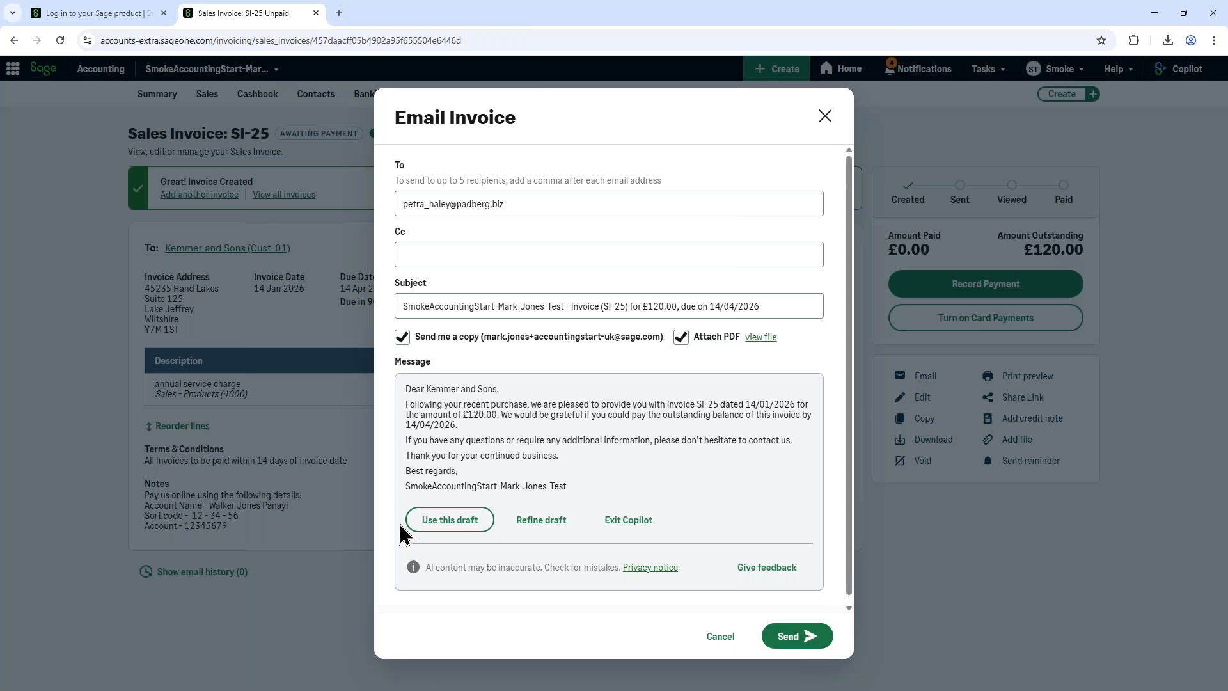
pyautogui.click(528, 529)
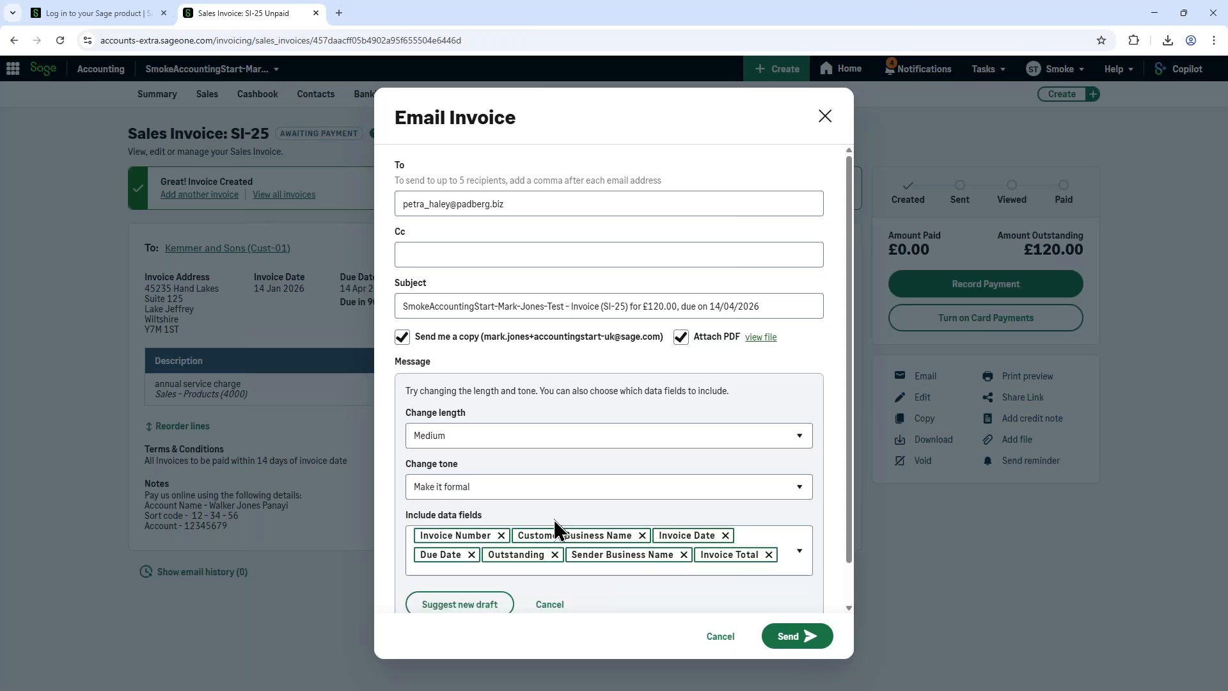
pyautogui.click(580, 441)
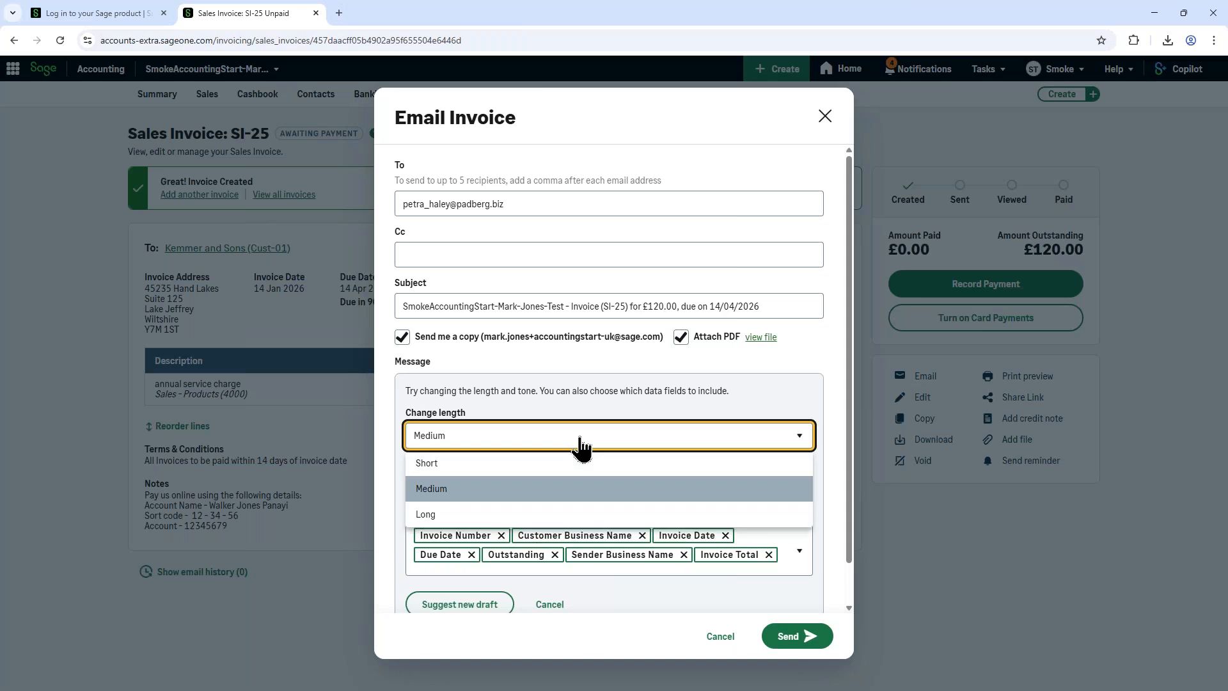
pyautogui.click(582, 488)
pyautogui.click(553, 493)
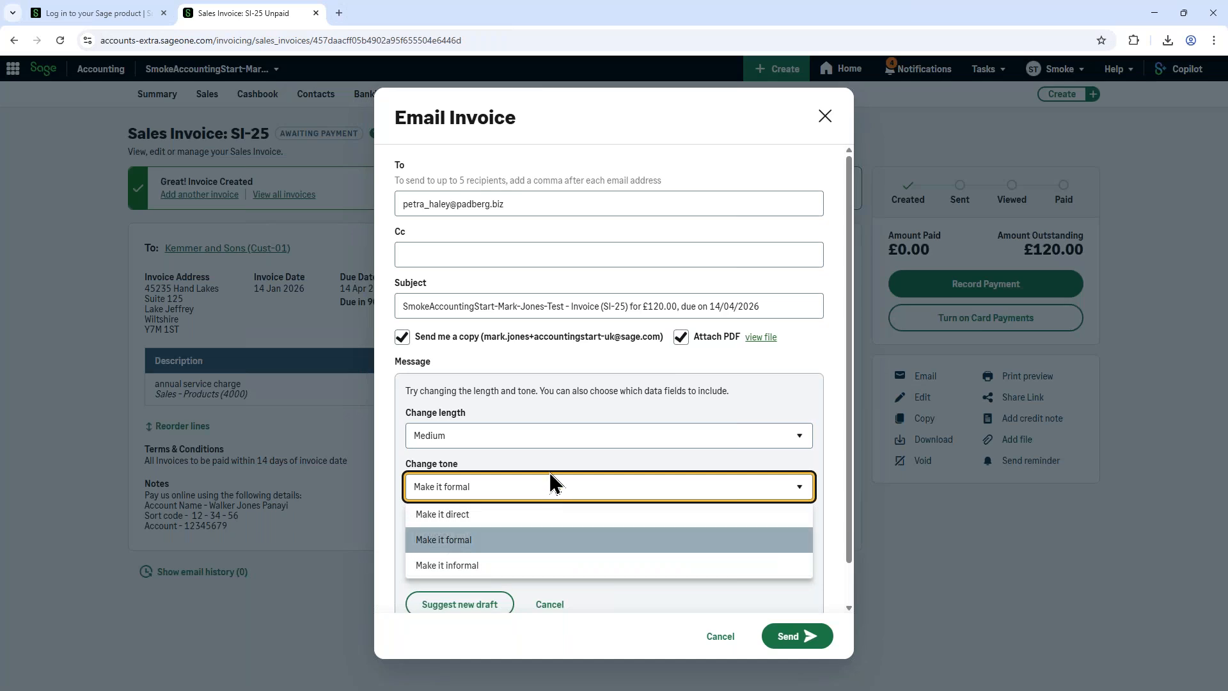
pyautogui.click(563, 462)
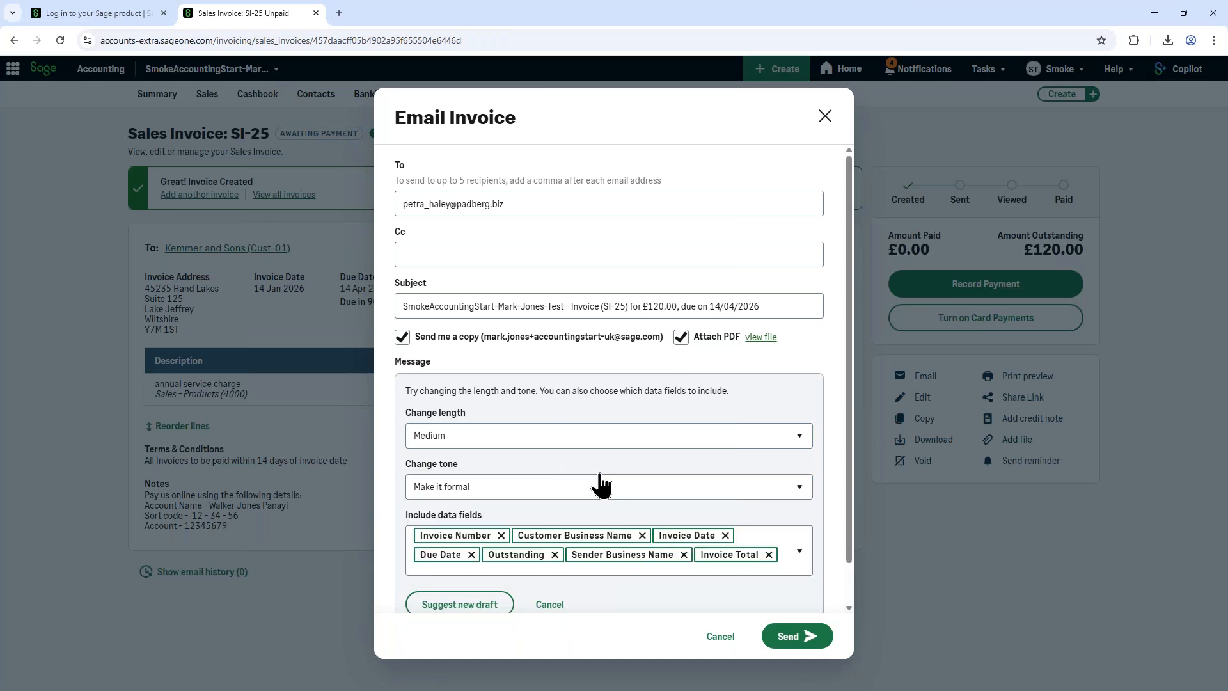
pyautogui.scroll(-1, 419, 501)
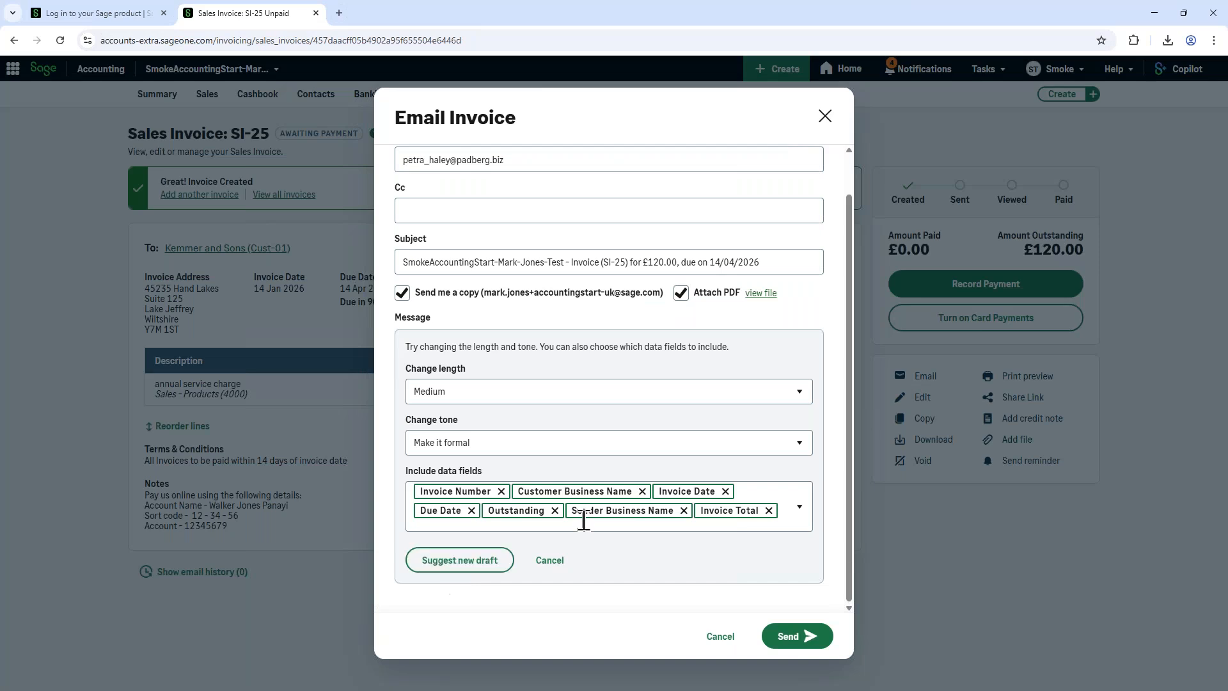
pyautogui.click(825, 117)
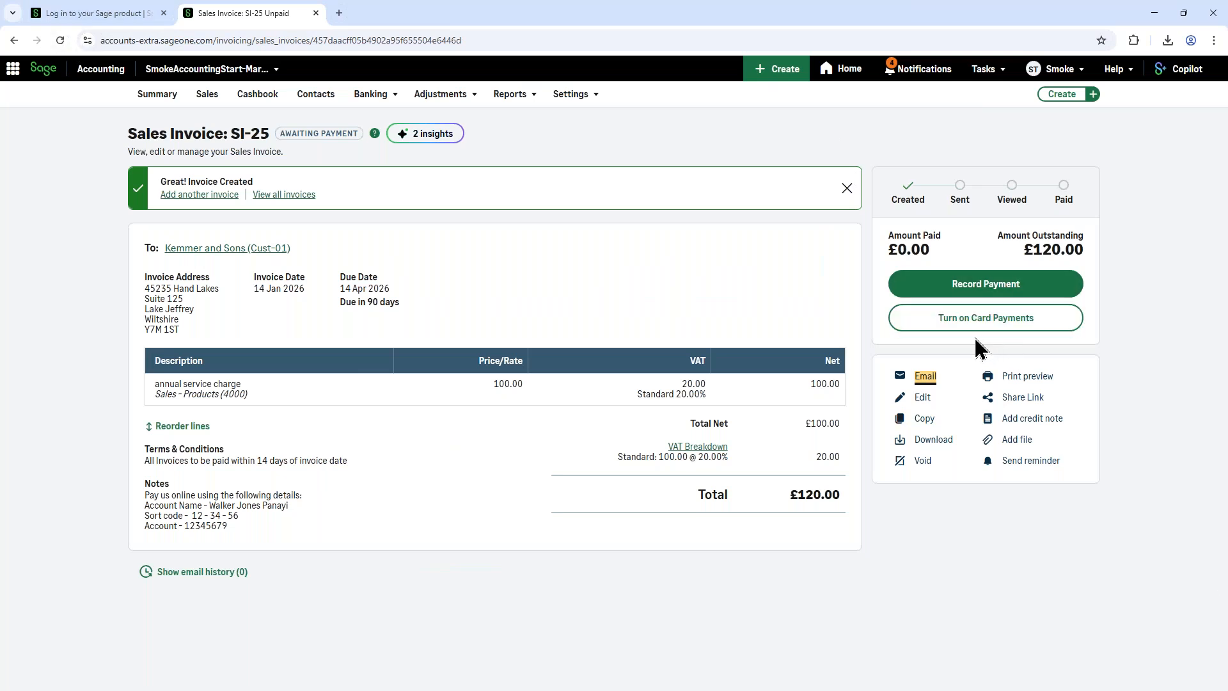
# Step: Email the invoice to the customer with the default message, reload the invoice and view its delivery status
pyautogui.click(925, 381)
pyautogui.click(788, 635)
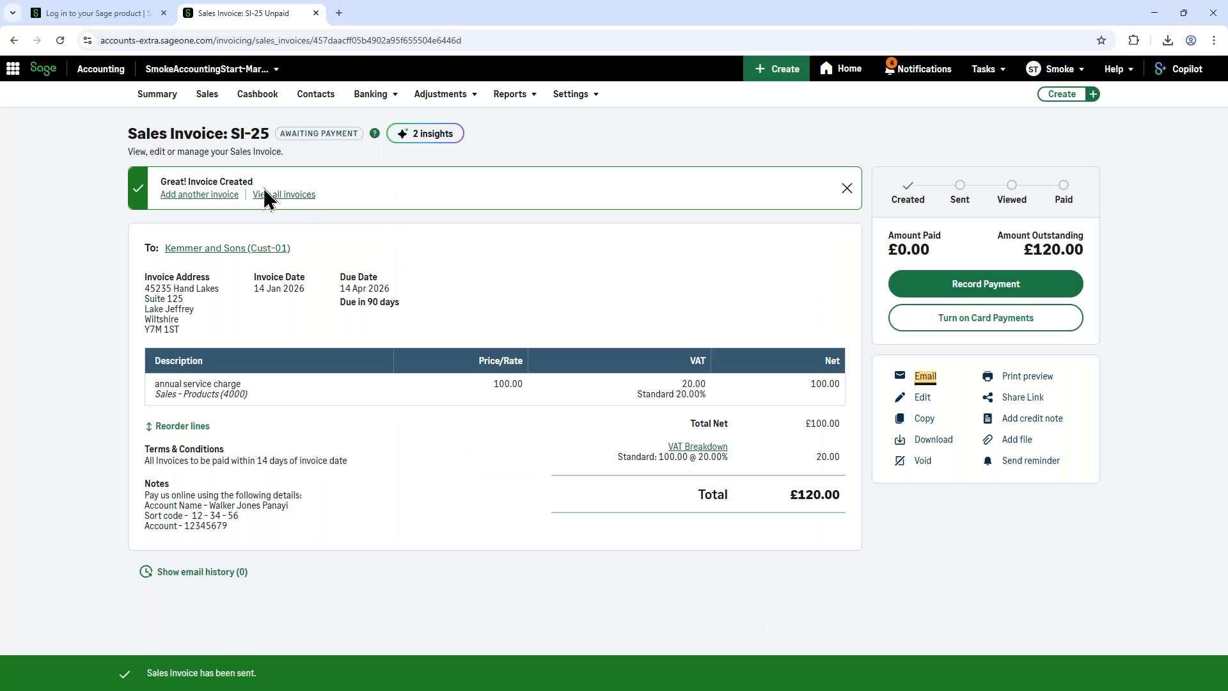
pyautogui.click(60, 41)
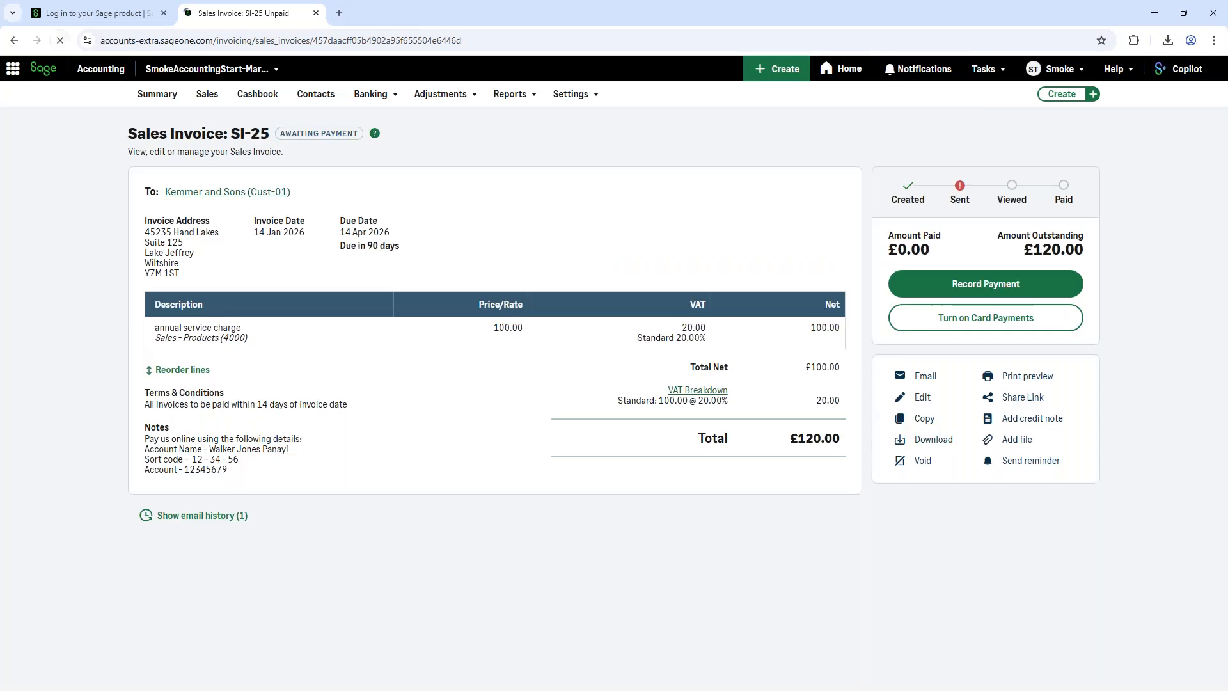
pyautogui.moveTo(961, 192)
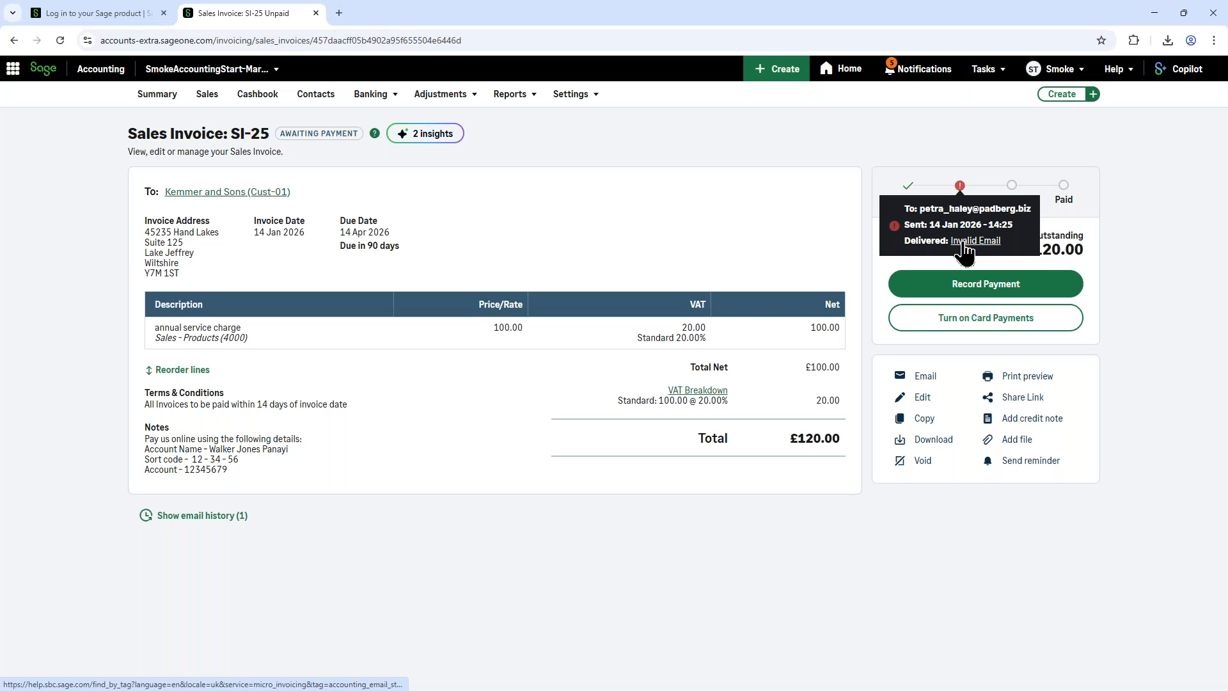
# Step: Record a 120.00 payment for the invoice dated 14/01/2026, paid into Bank Account (1200) with Cash as the method
pyautogui.click(958, 291)
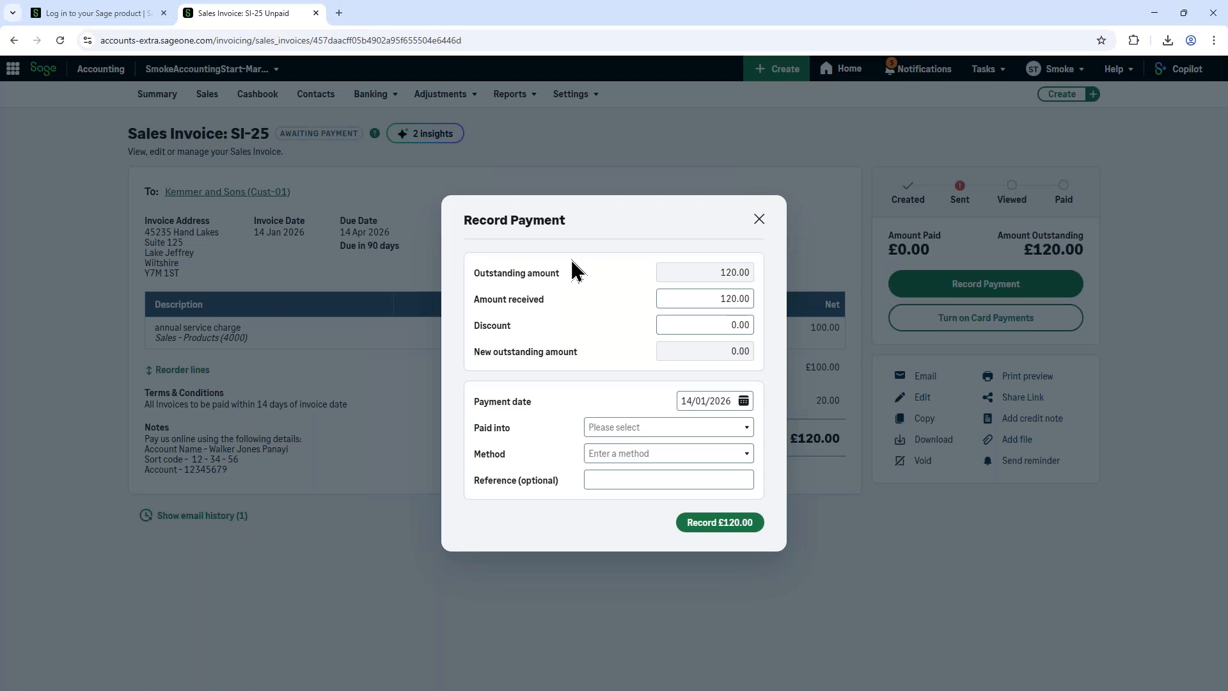
pyautogui.click(758, 522)
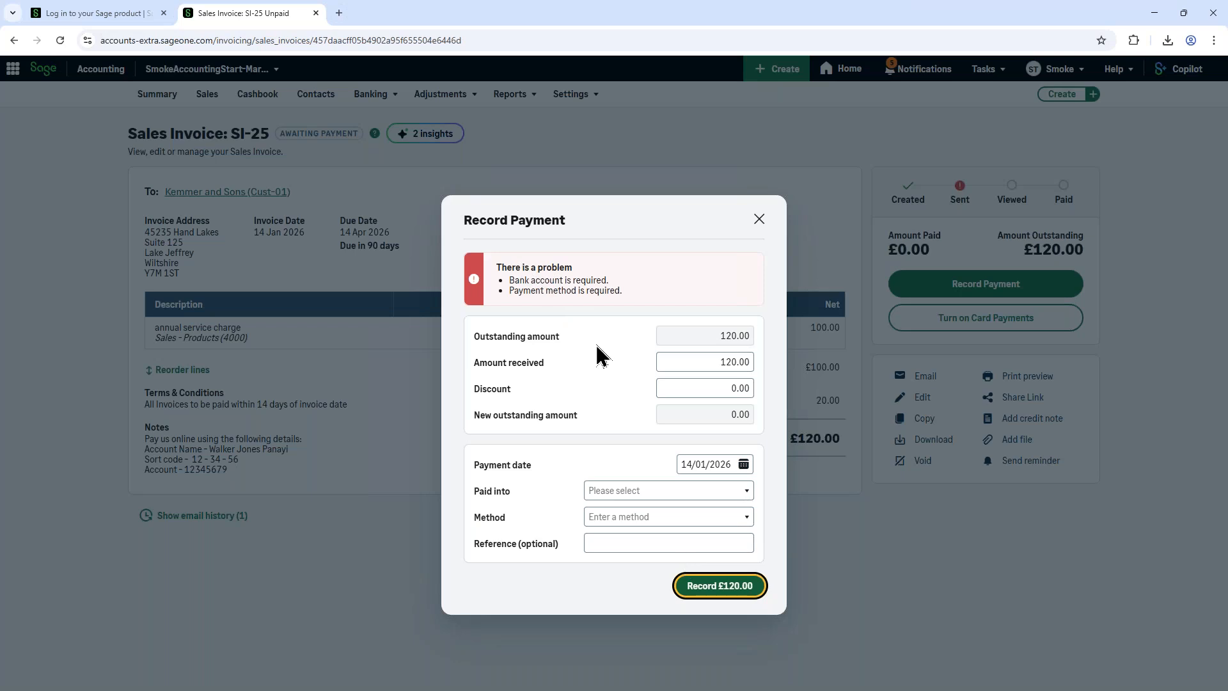
pyautogui.click(670, 493)
pyautogui.click(643, 512)
pyautogui.click(610, 454)
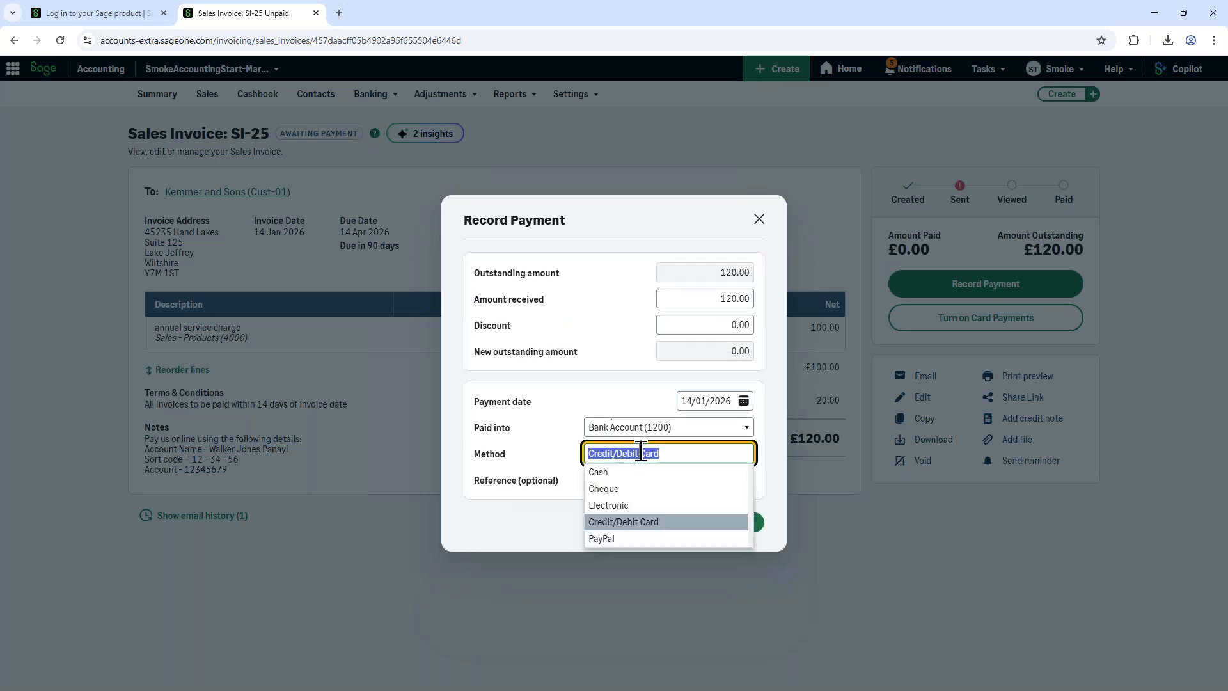
pyautogui.click(613, 472)
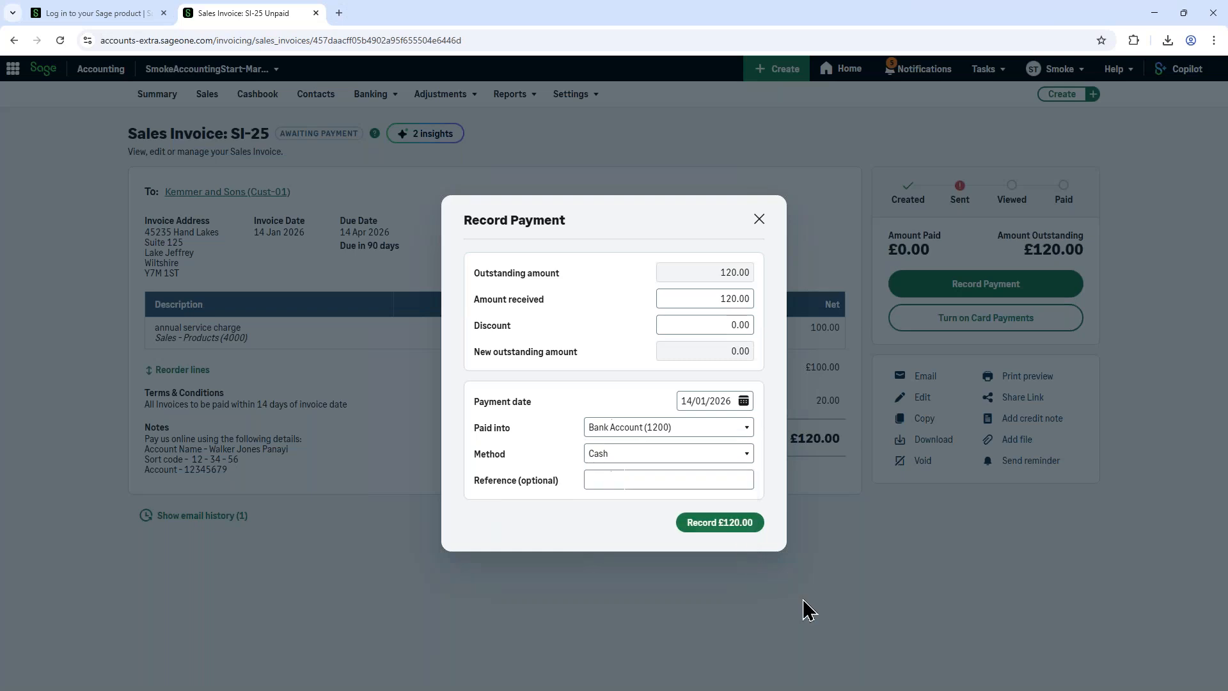
pyautogui.click(695, 526)
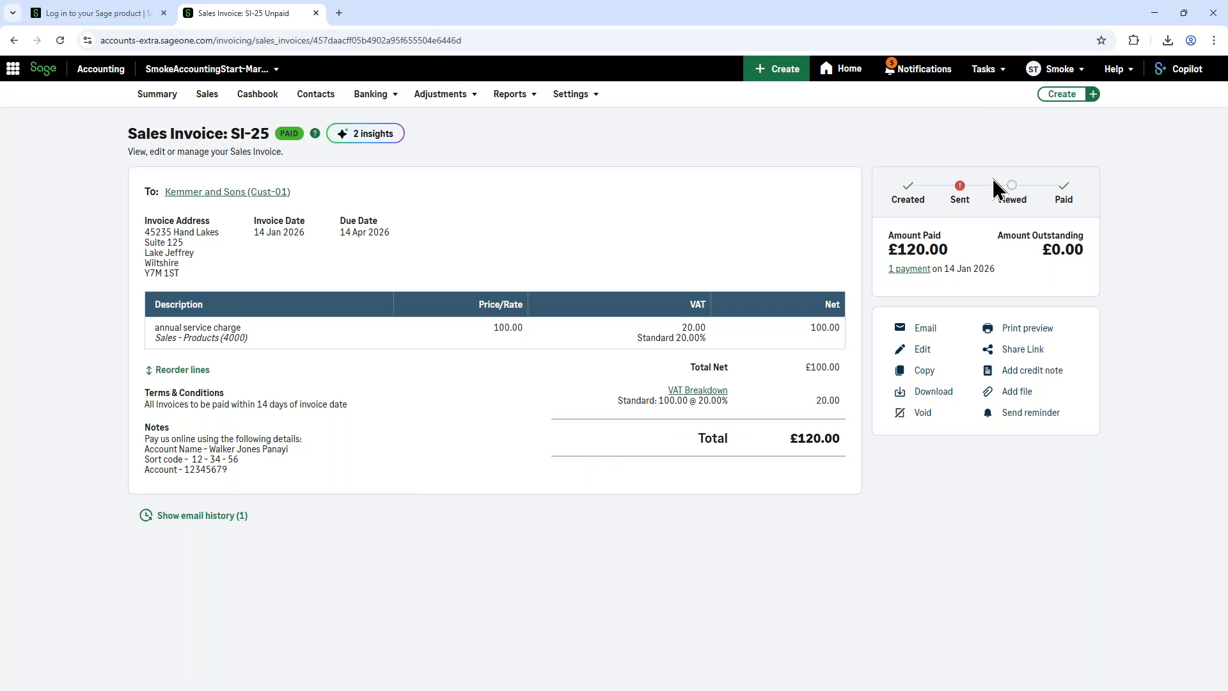
# Step: Open the Banking page and view the form for adding a bank account without saving
pyautogui.click(368, 99)
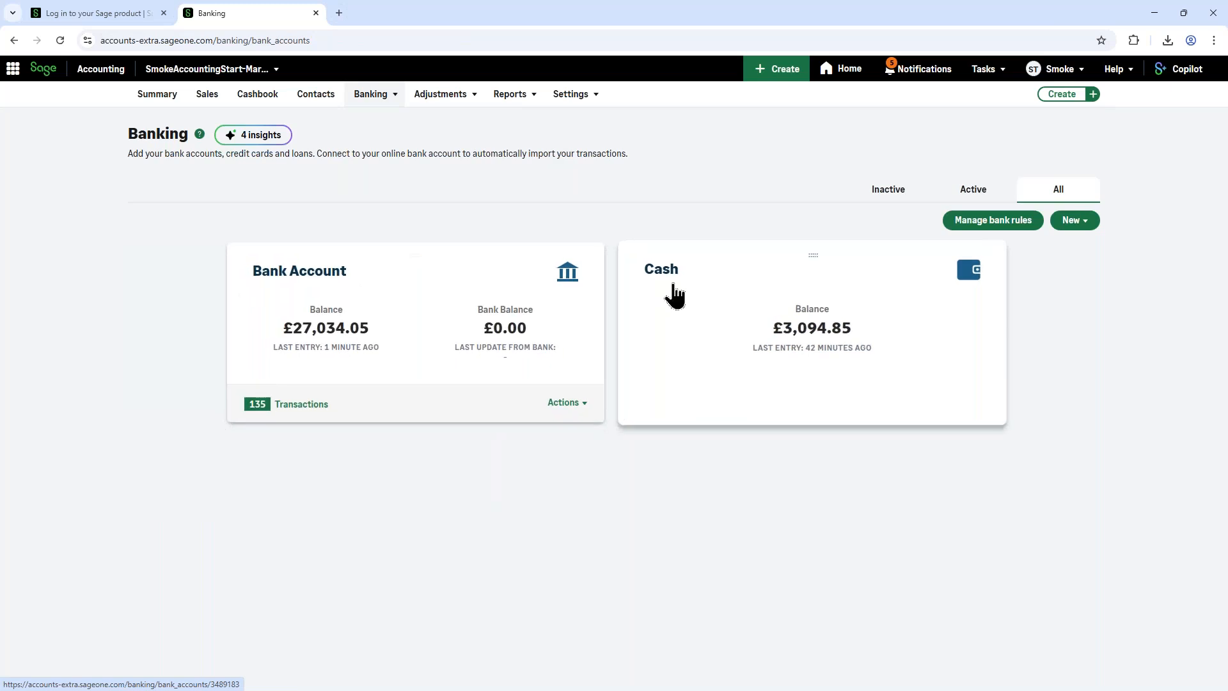
pyautogui.click(1075, 223)
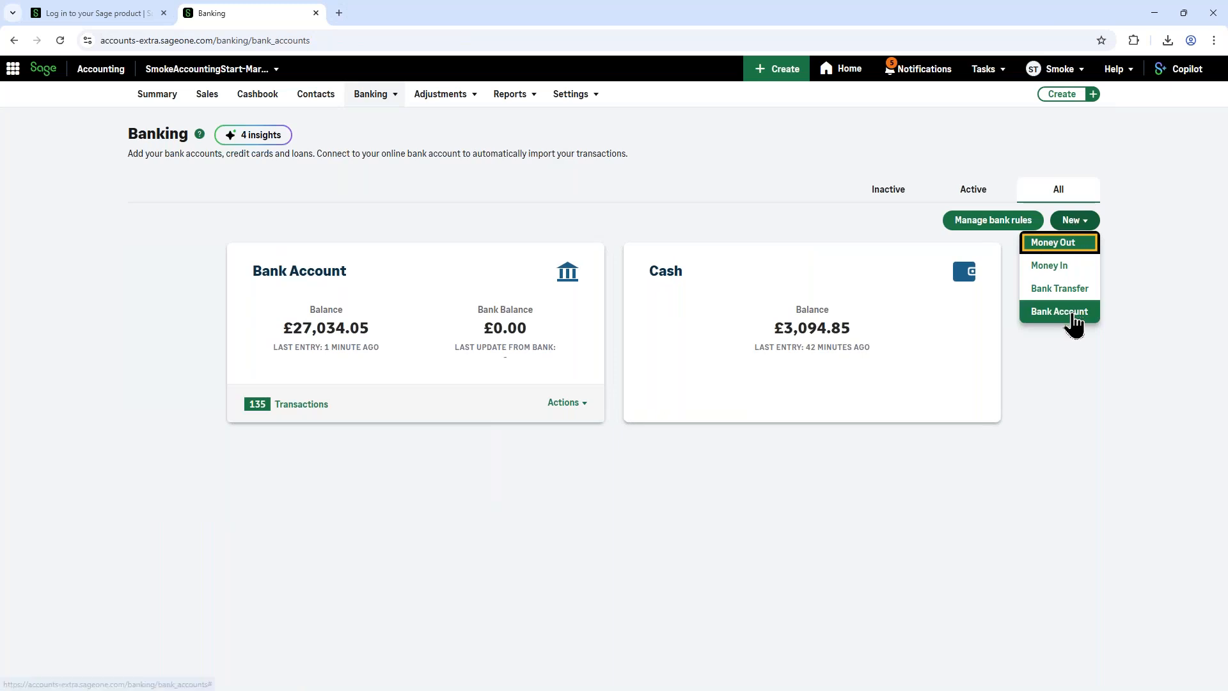
pyautogui.click(1074, 323)
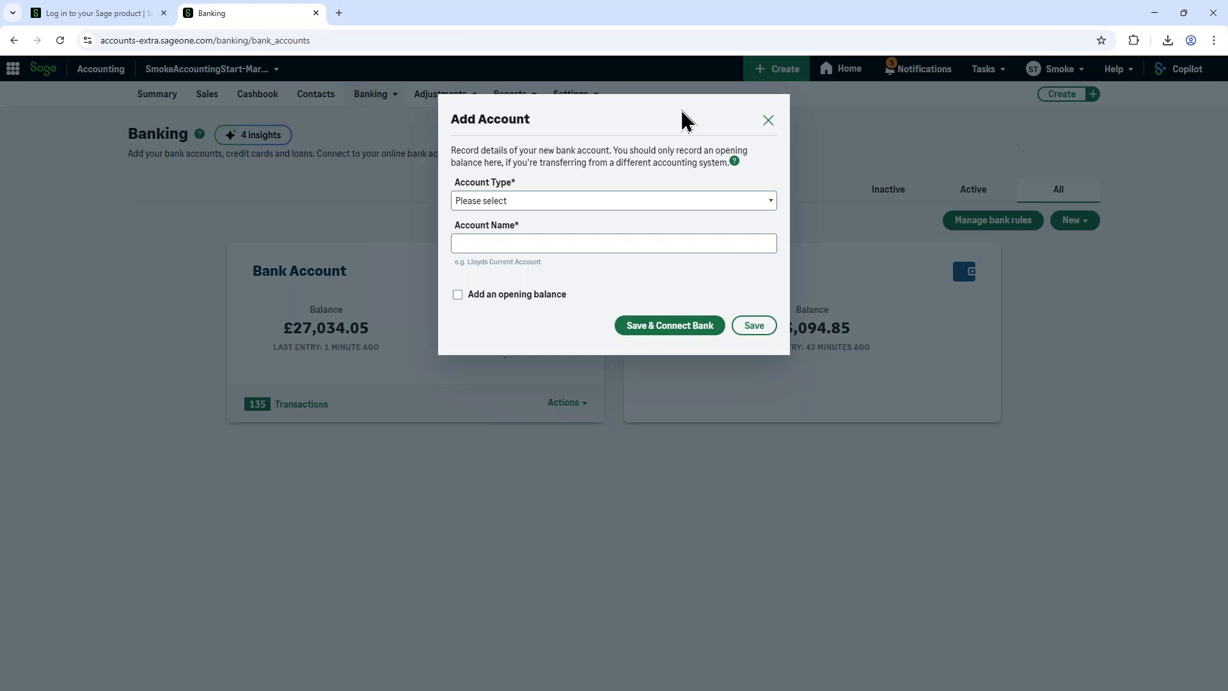
pyautogui.click(768, 122)
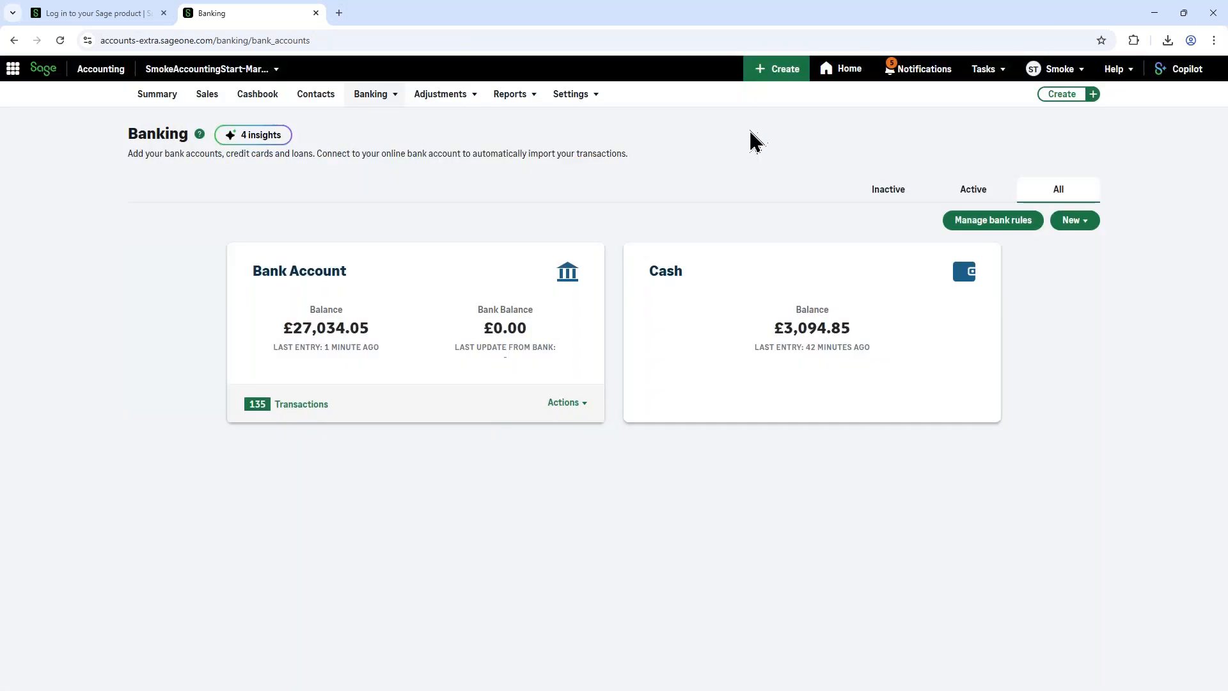
# Step: View a blank Money In receipt from the Banking page, return to the Summary, and open a new Money In receipt from there
pyautogui.click(1067, 222)
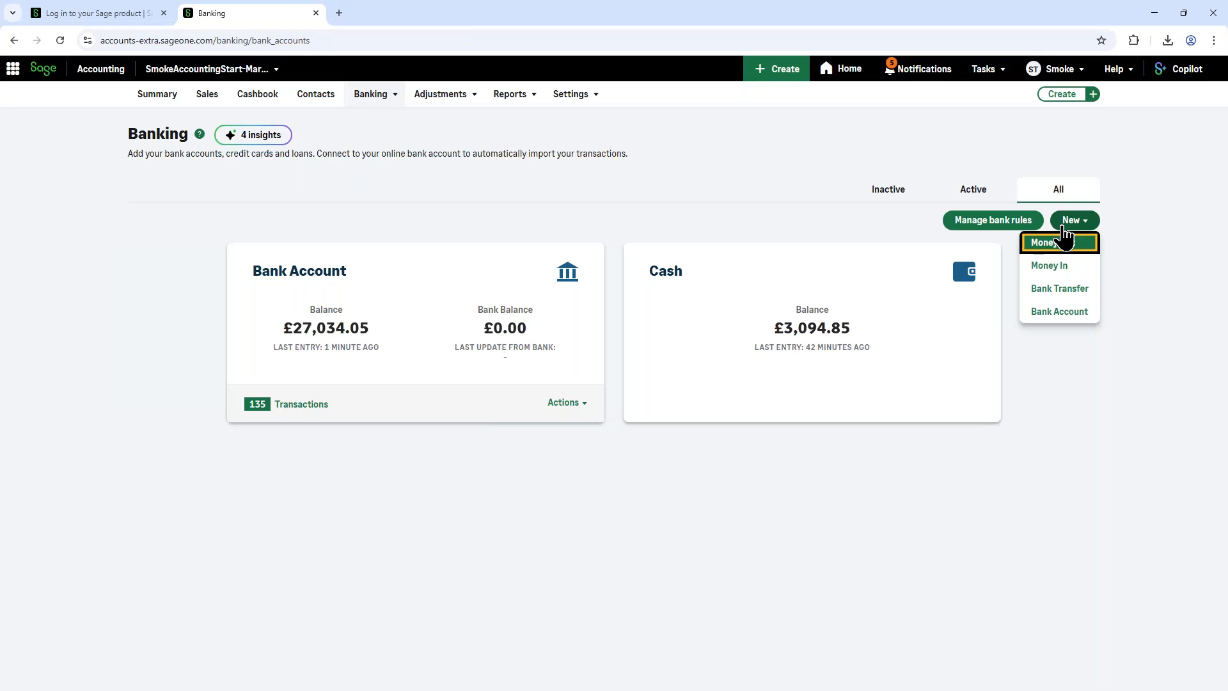
pyautogui.click(1044, 265)
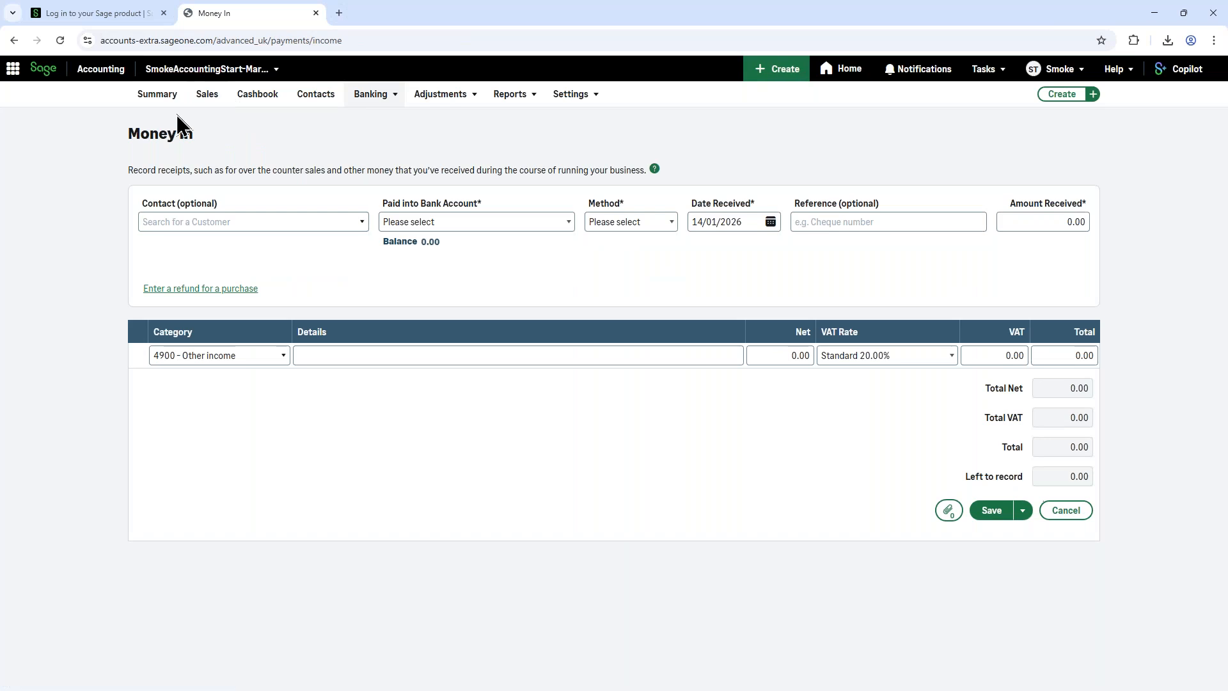
pyautogui.click(165, 103)
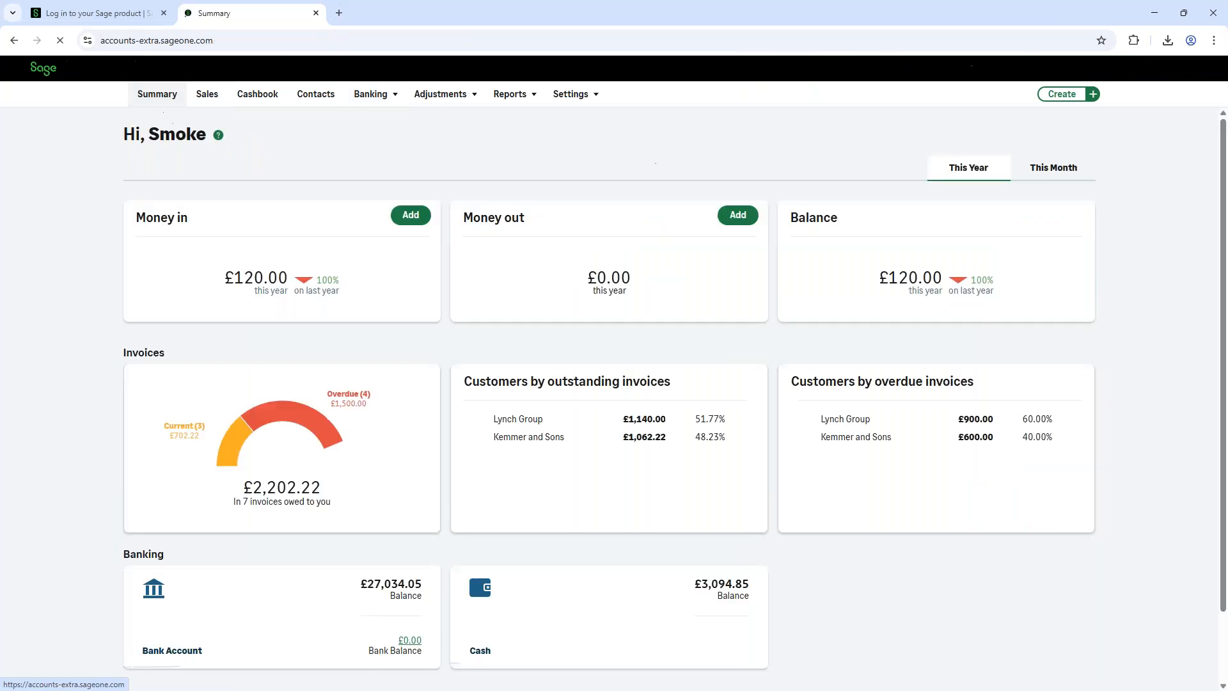
pyautogui.click(406, 220)
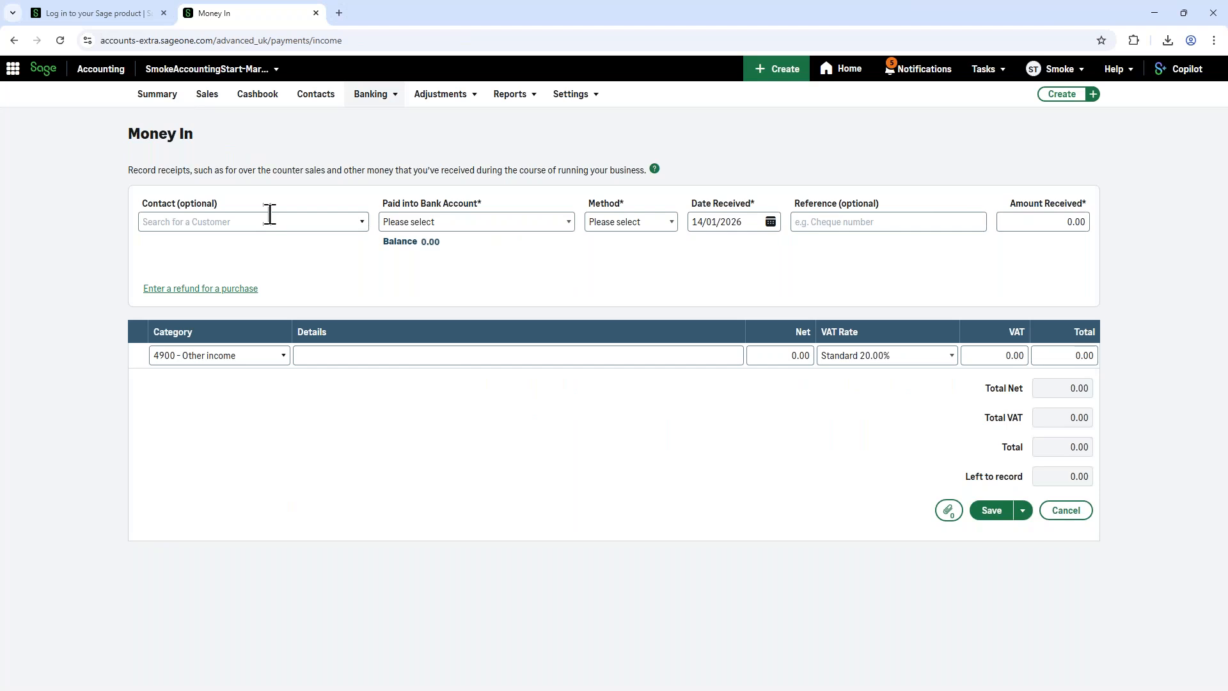
# Step: Set the Money In receipt to be paid into 1200 - Bank Account with Cash as the method
pyautogui.click(507, 224)
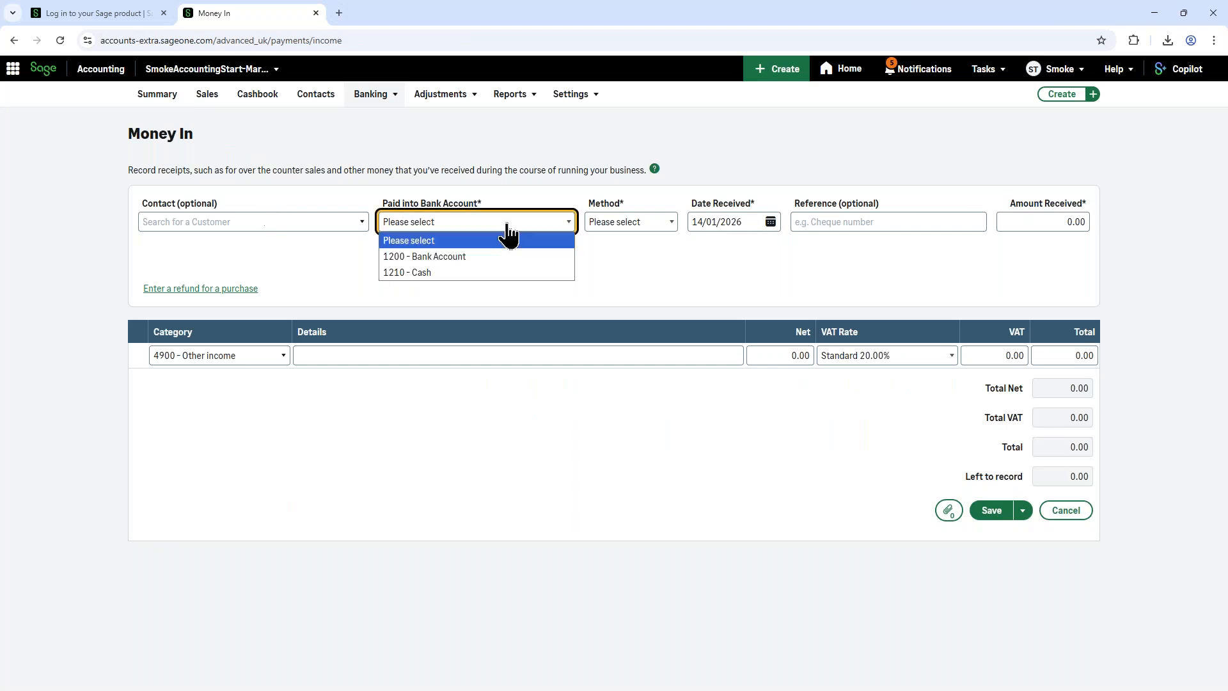
pyautogui.click(477, 256)
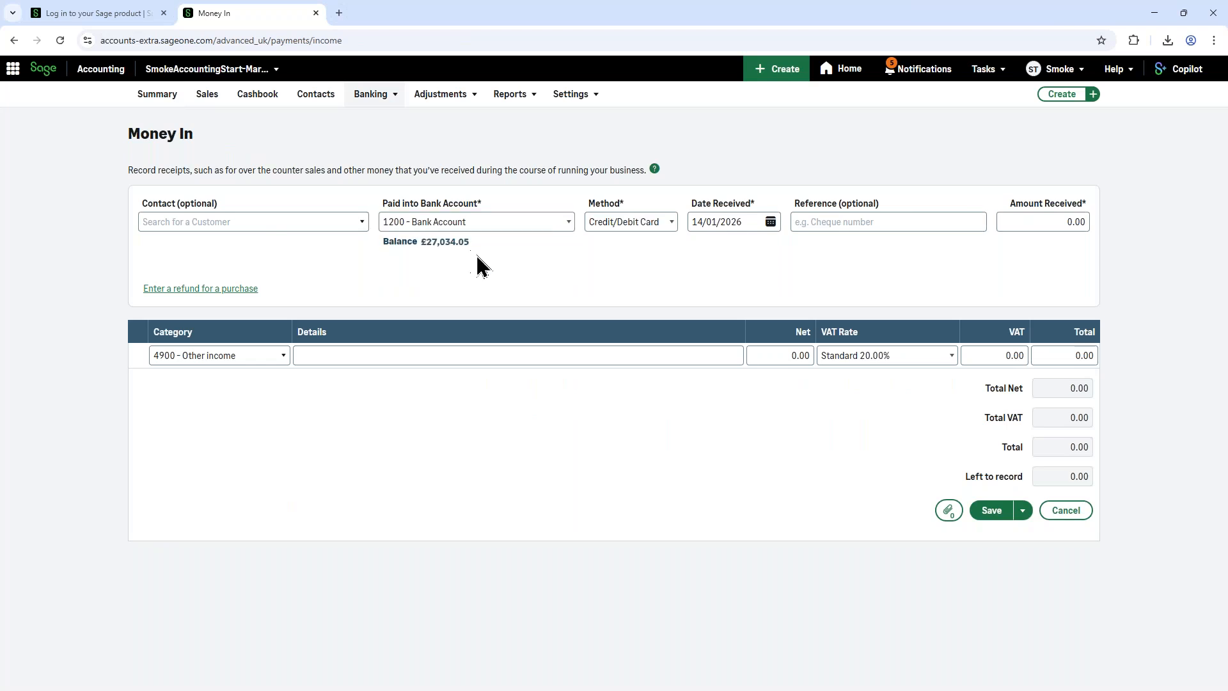
pyautogui.click(647, 226)
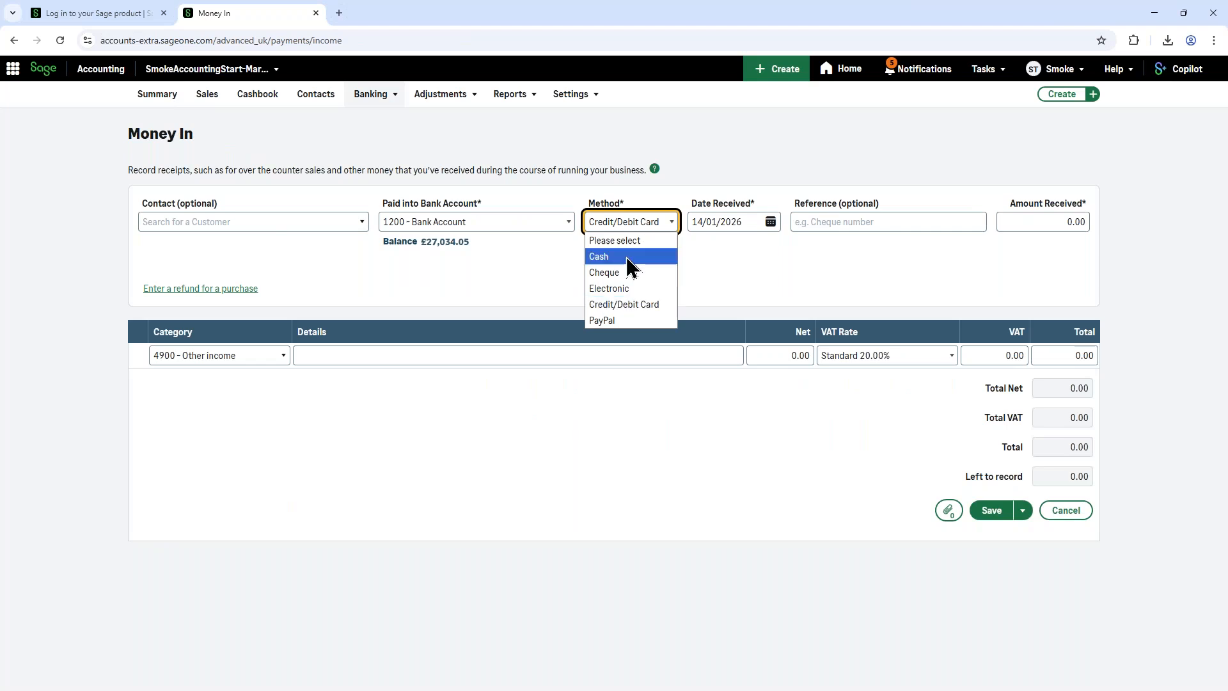
pyautogui.click(653, 257)
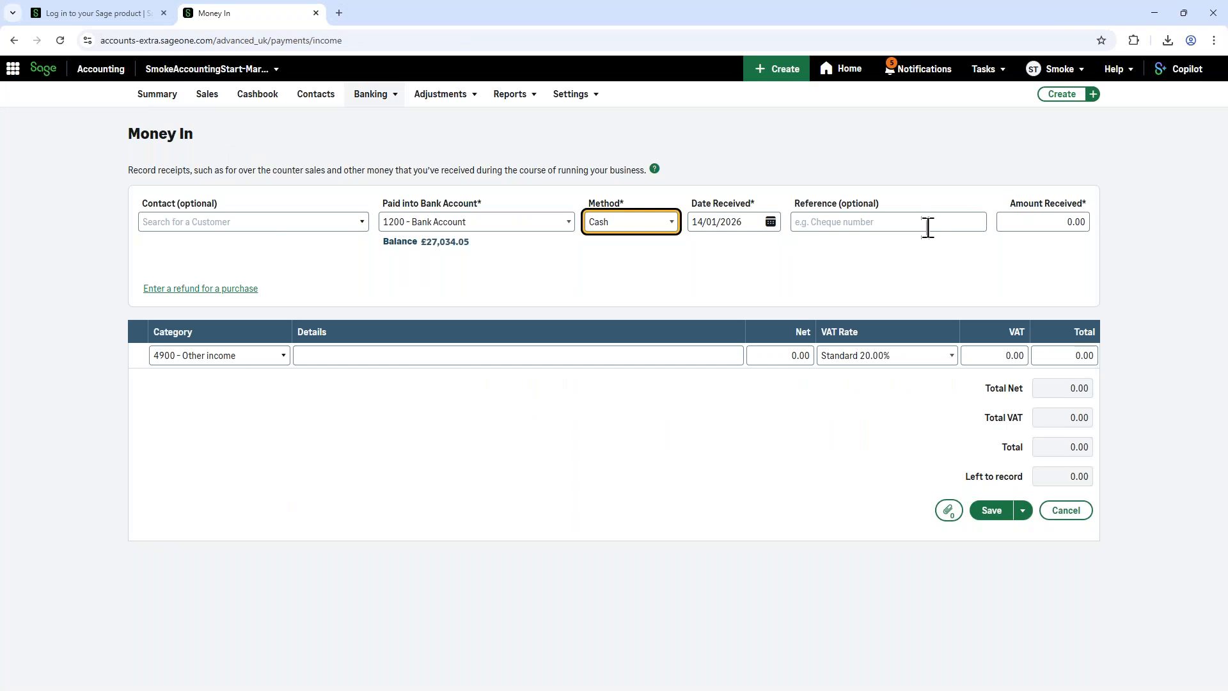
# Step: Keep the receipt date at 14/01/2026 and enter the reference "sales" and an amount received of 250.00
pyautogui.click(720, 223)
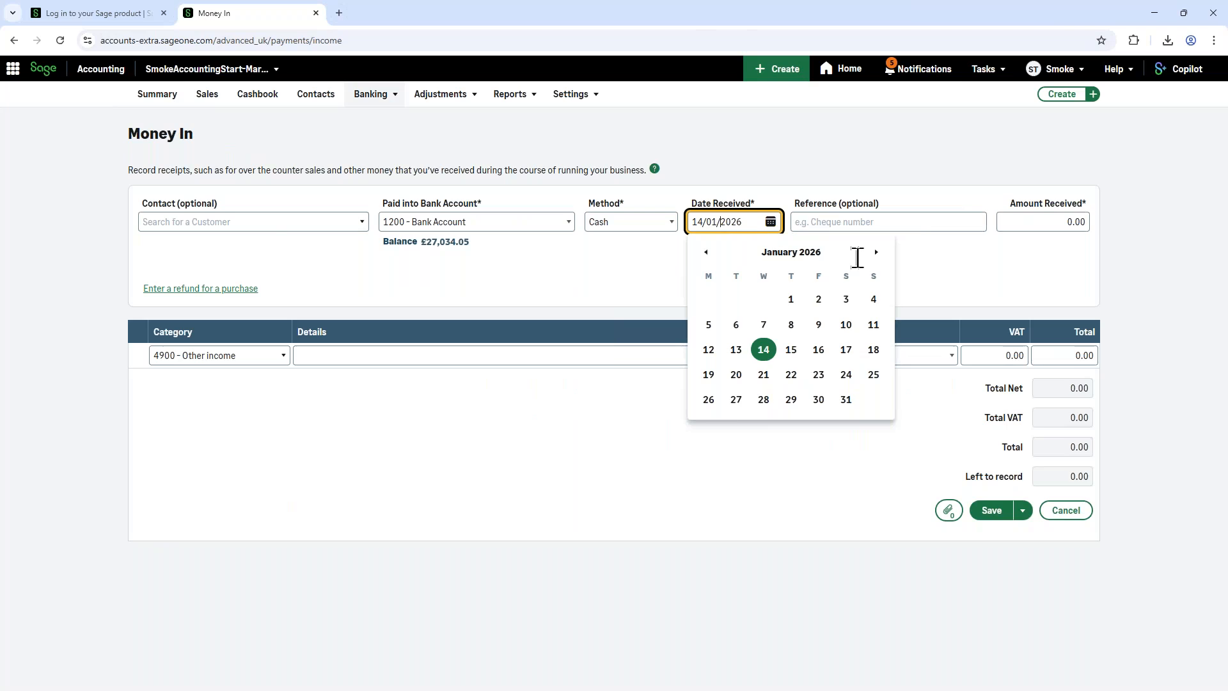
pyautogui.click(837, 222)
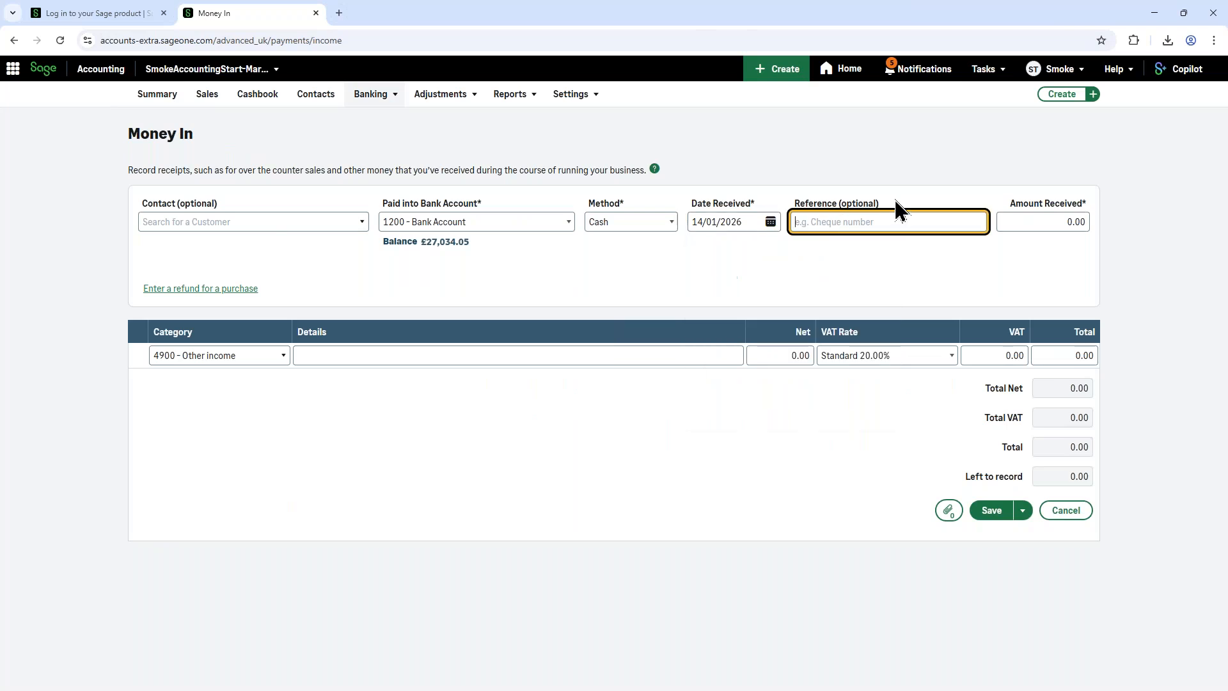
pyautogui.write('sales')
pyautogui.click(1085, 225)
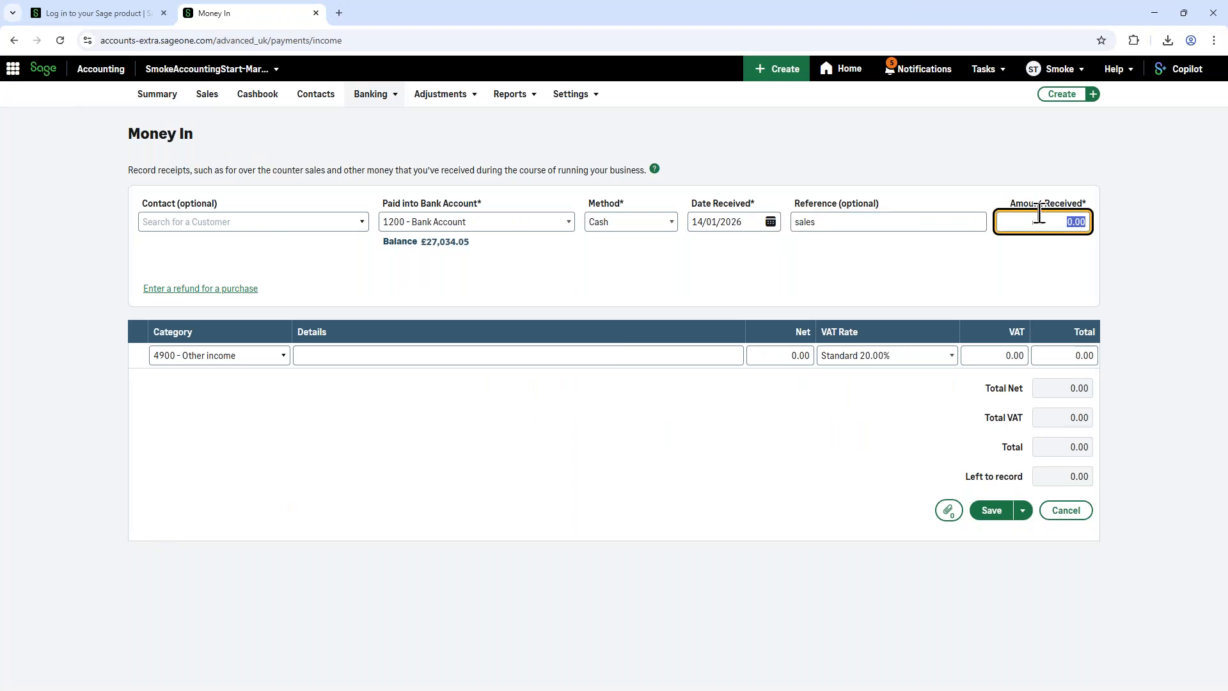
pyautogui.write('250')
# Step: Assign the receipt line to category 4000 - Sales - Products and save the receipt
pyautogui.click(259, 362)
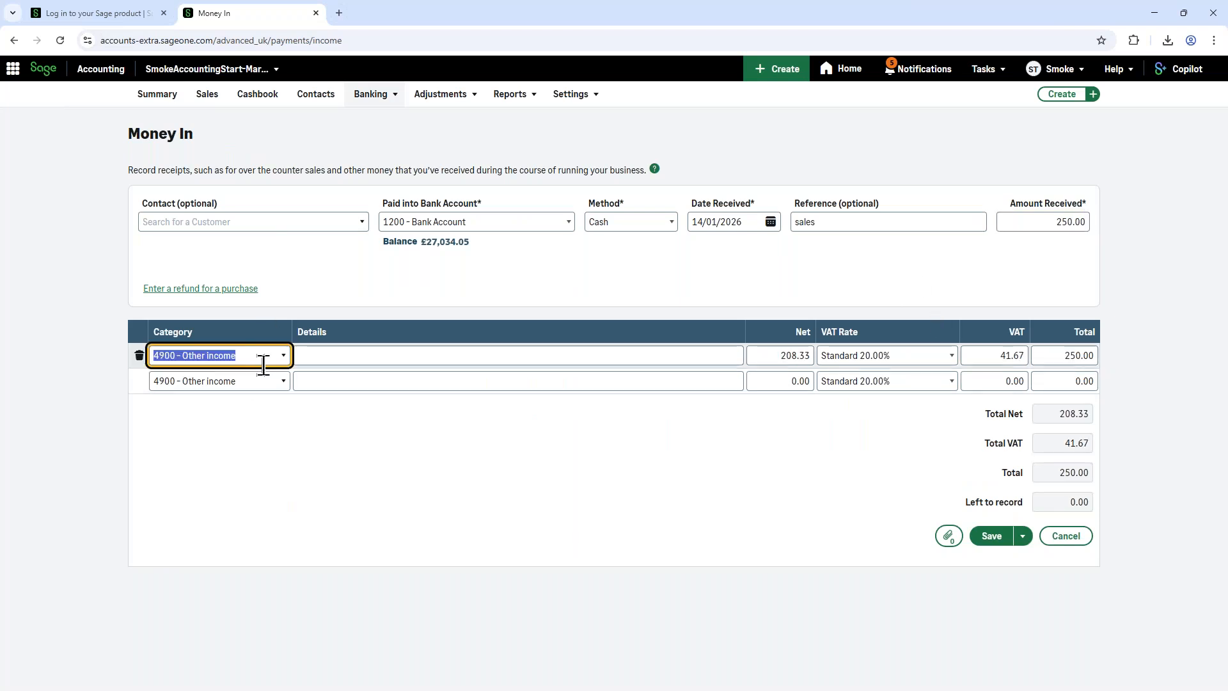
pyautogui.click(266, 364)
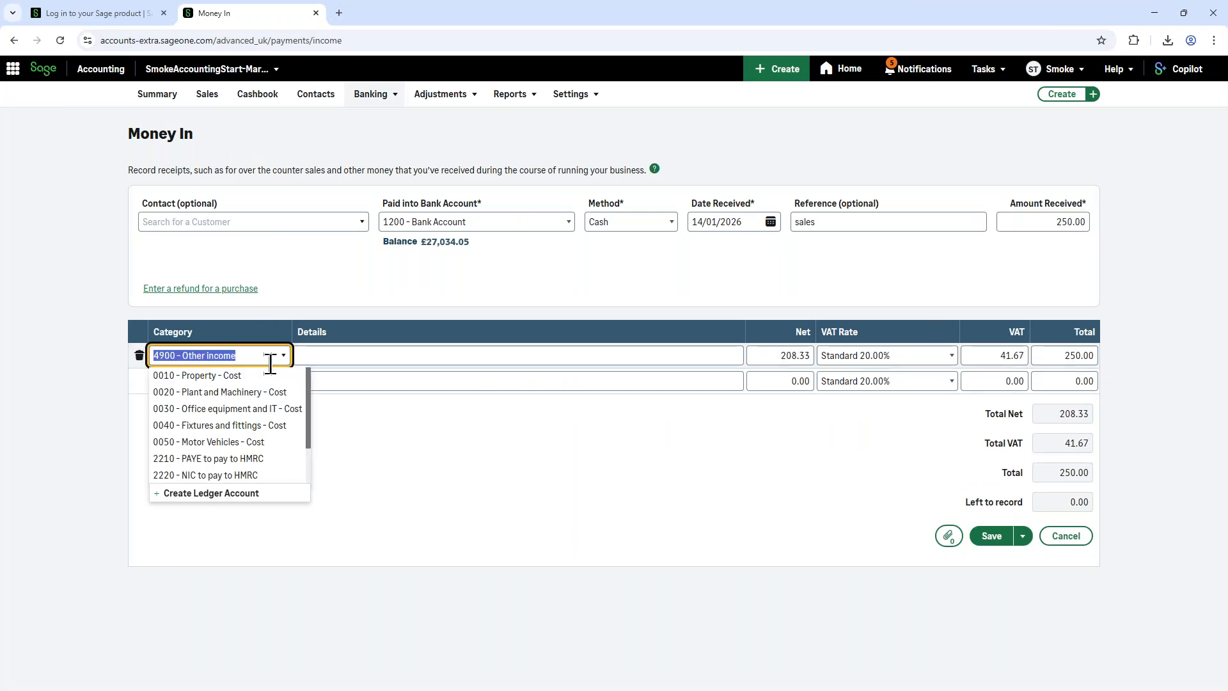
pyautogui.write('400')
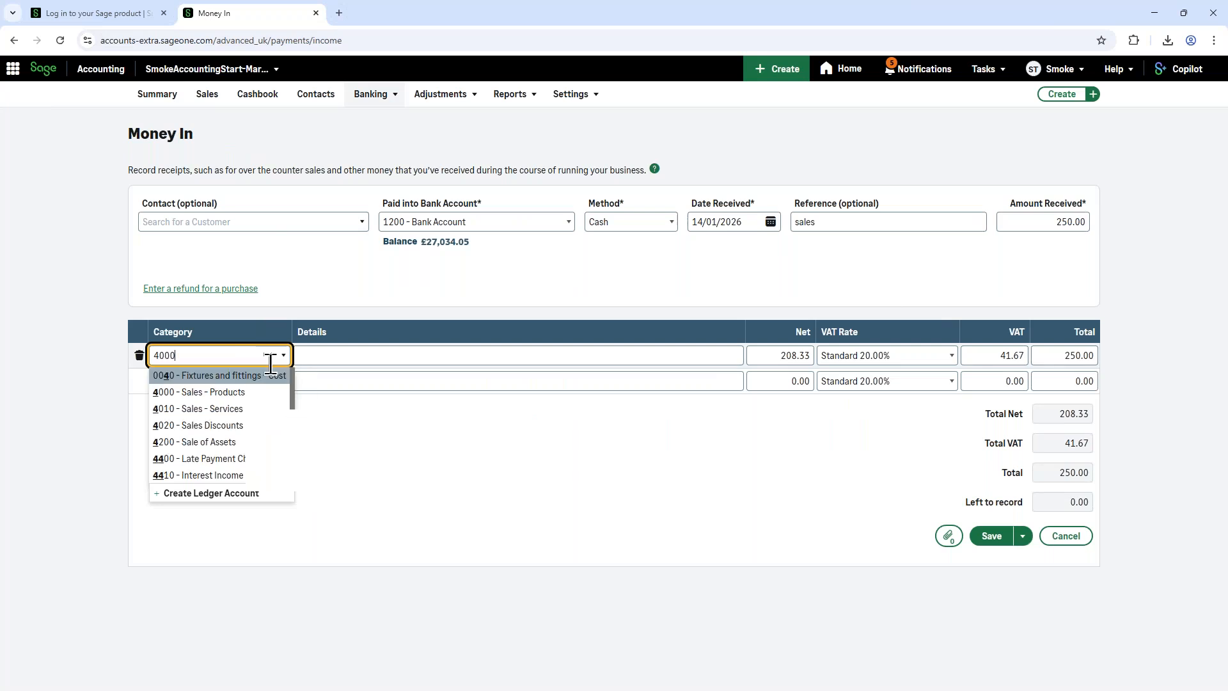
pyautogui.write('0')
pyautogui.click(258, 382)
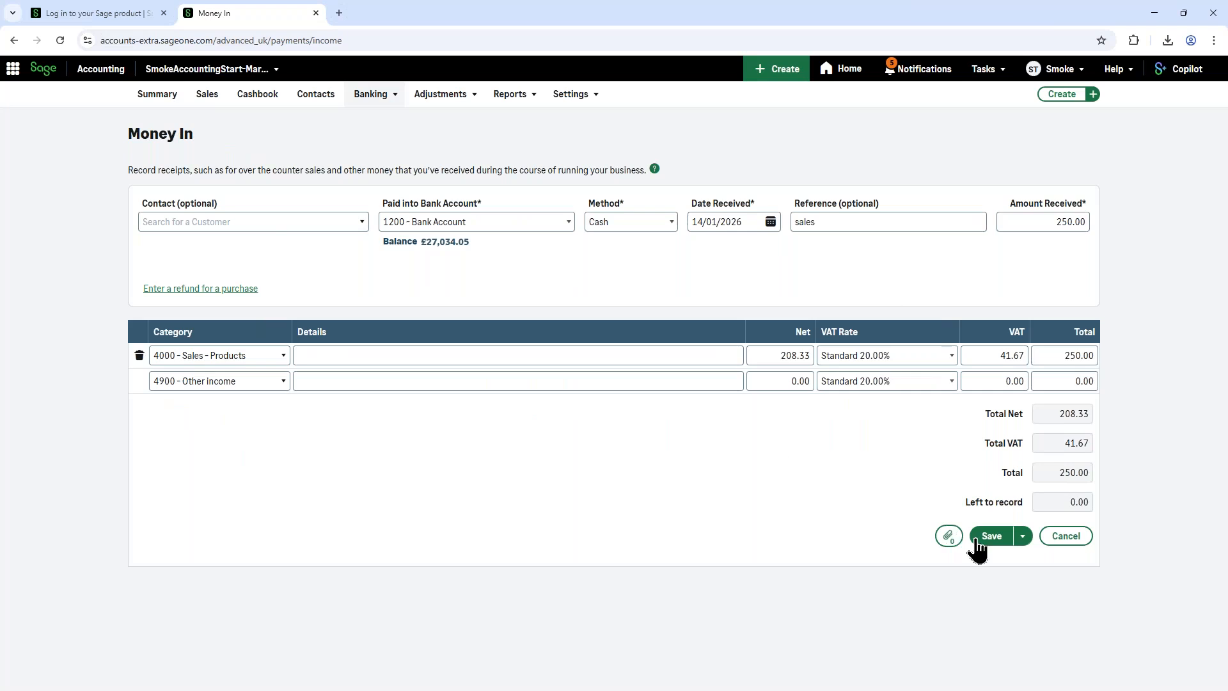
pyautogui.click(948, 532)
pyautogui.click(992, 548)
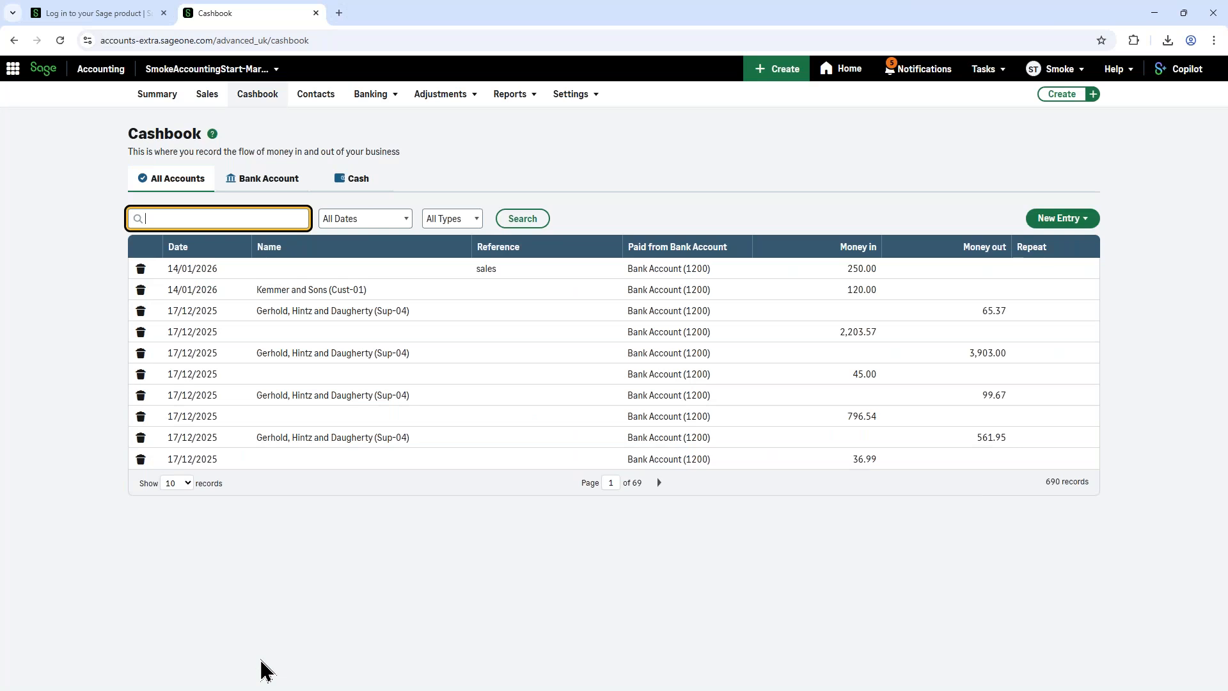
# Step: View the saved sales receipt from the Cashbook, and open a blank Money Out payment from Banking
pyautogui.click(377, 277)
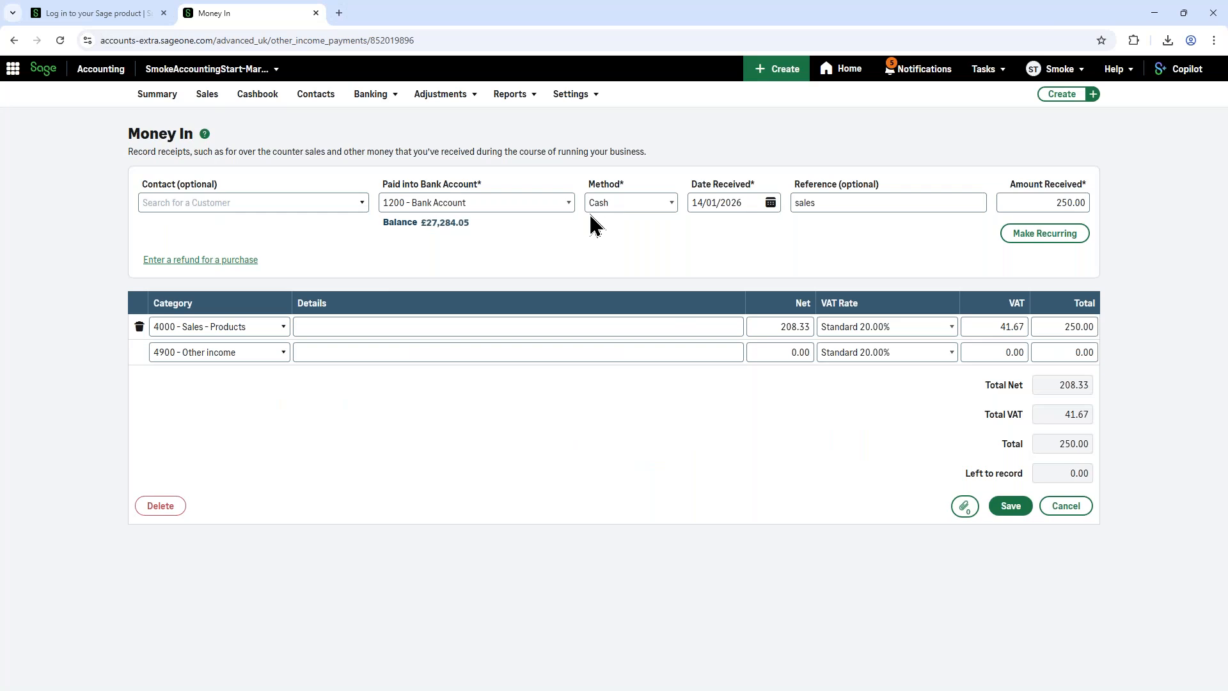
pyautogui.moveTo(373, 102)
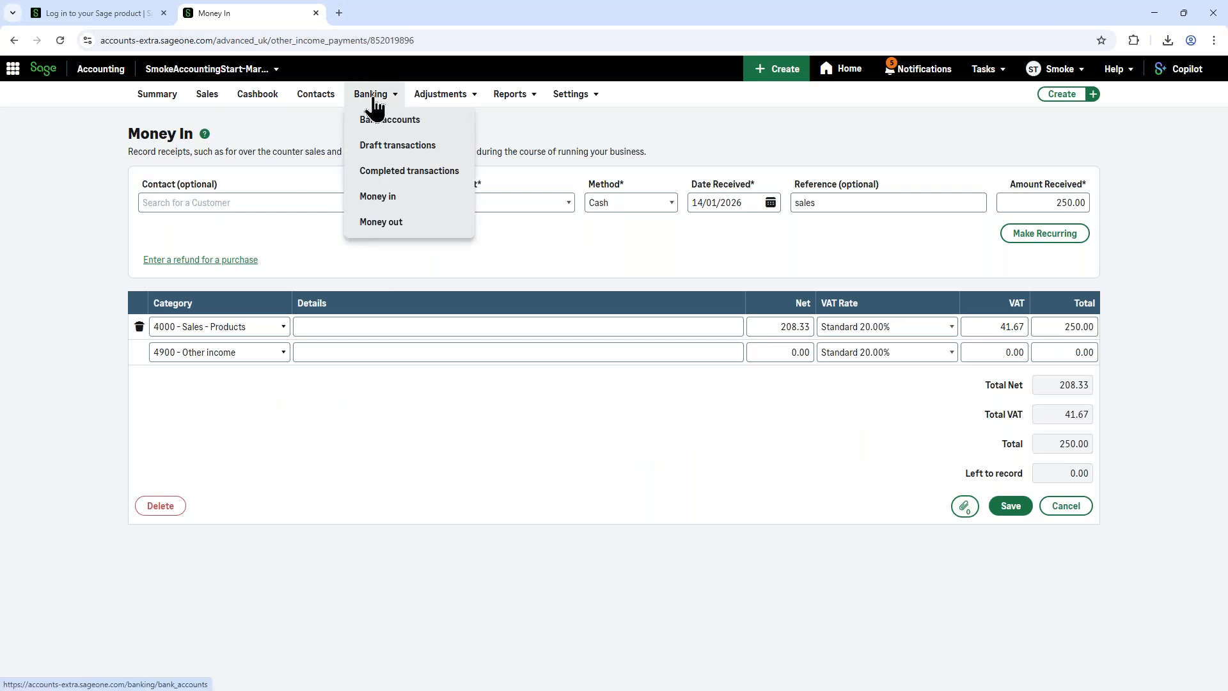
pyautogui.click(381, 224)
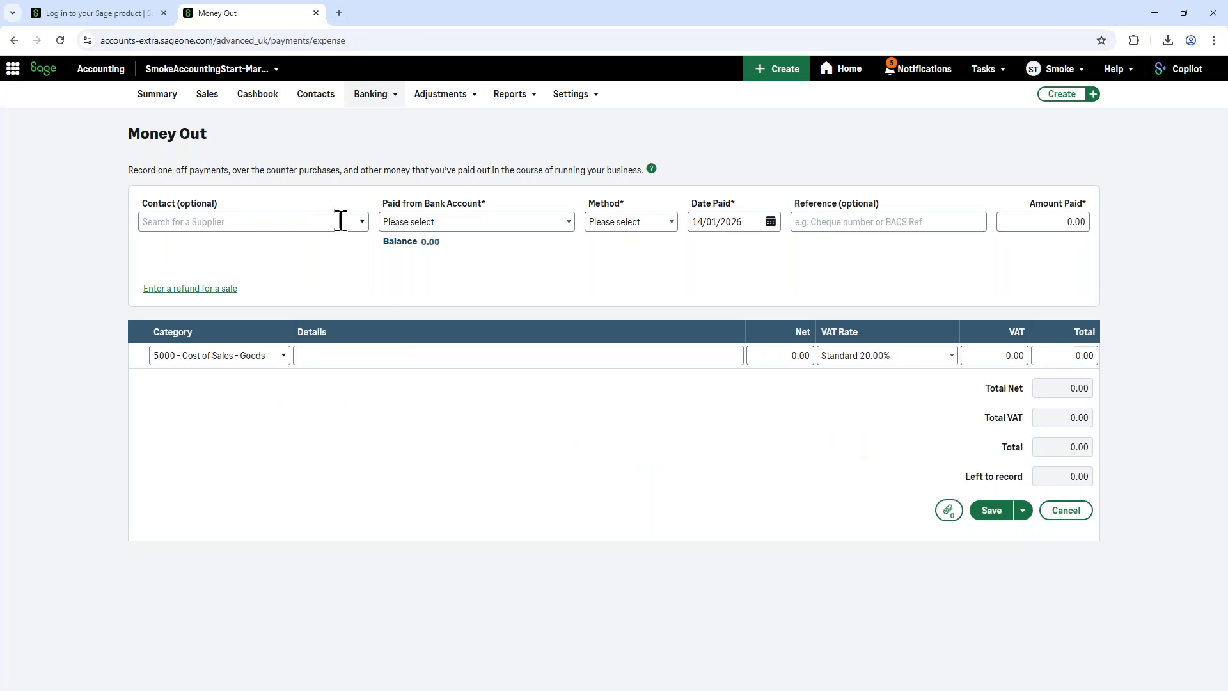
# Step: Fill in the payment from 1200 - Bank Account by Credit/Debit Card, with reference "petrol" and an amount paid of 50.00
pyautogui.click(520, 230)
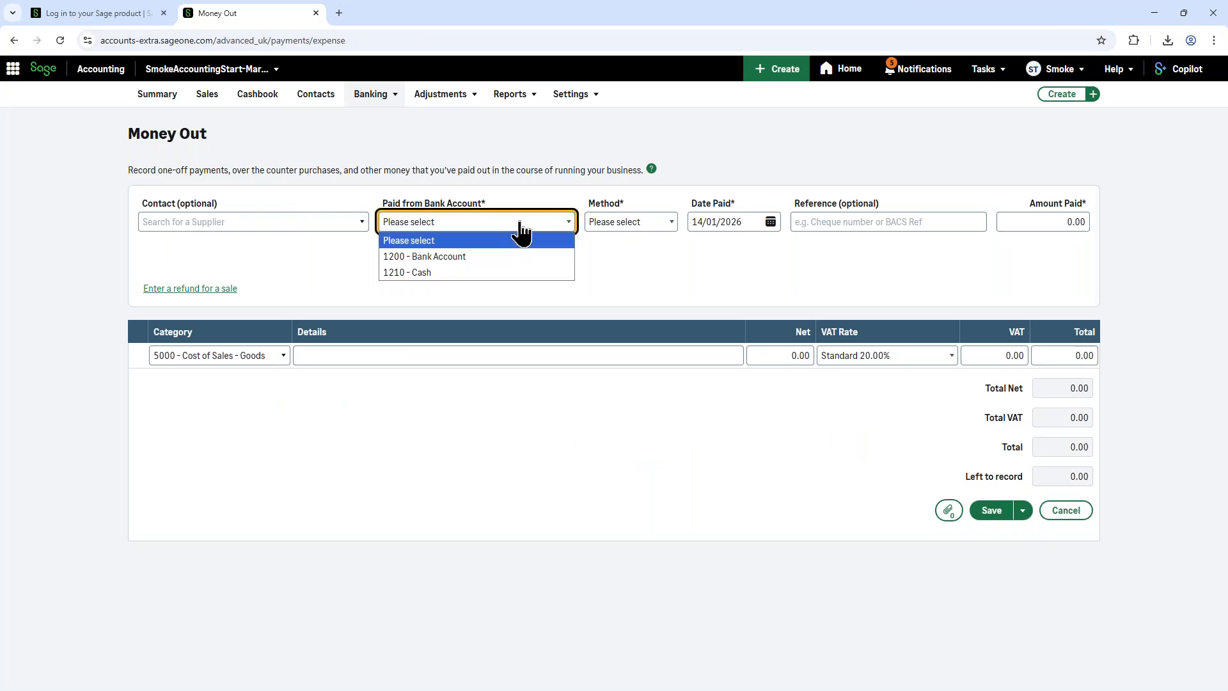
pyautogui.click(518, 256)
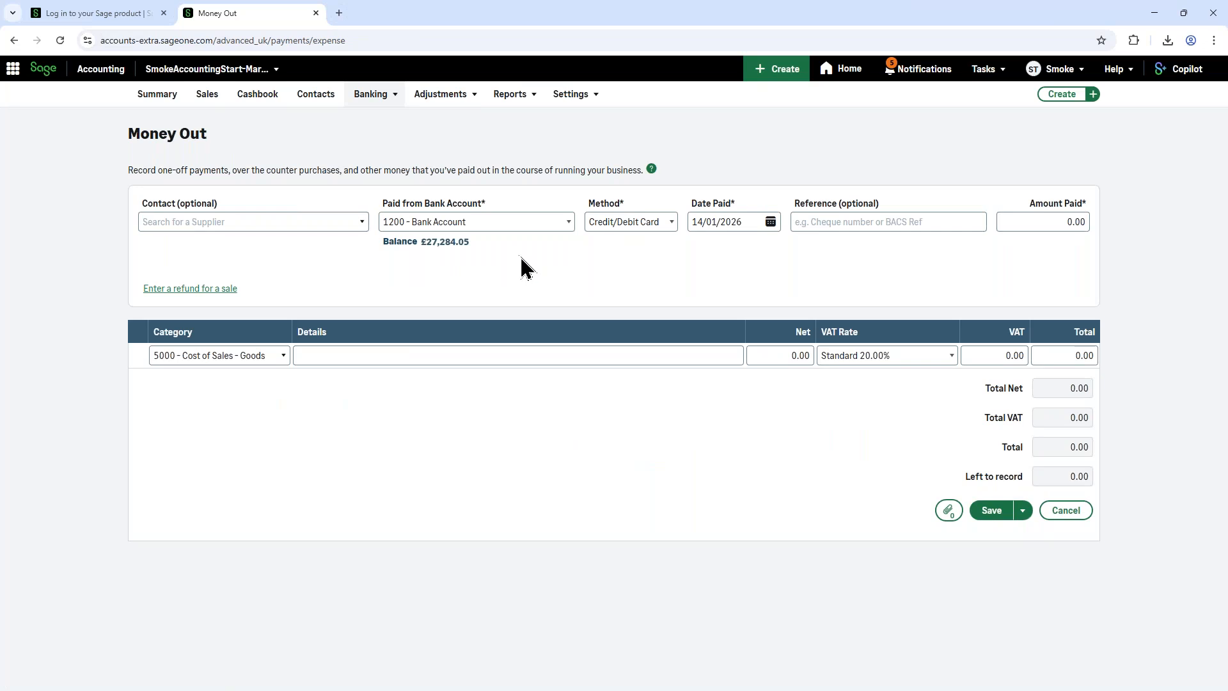
pyautogui.click(622, 224)
pyautogui.click(618, 224)
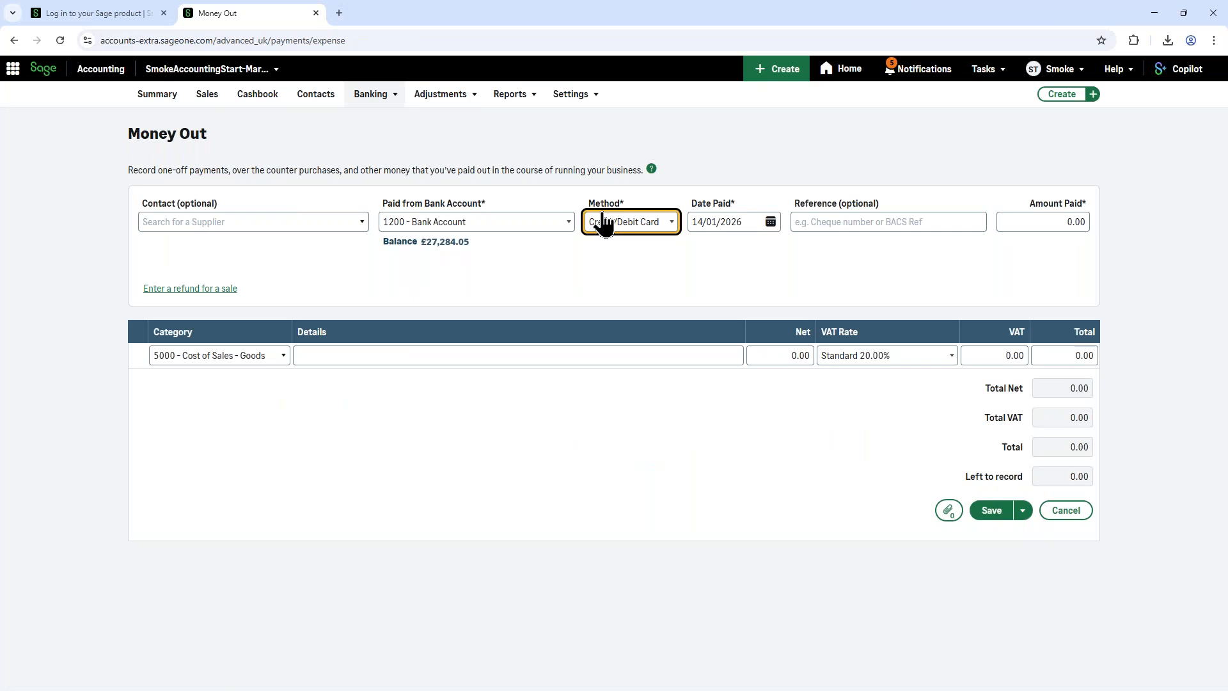
pyautogui.click(843, 224)
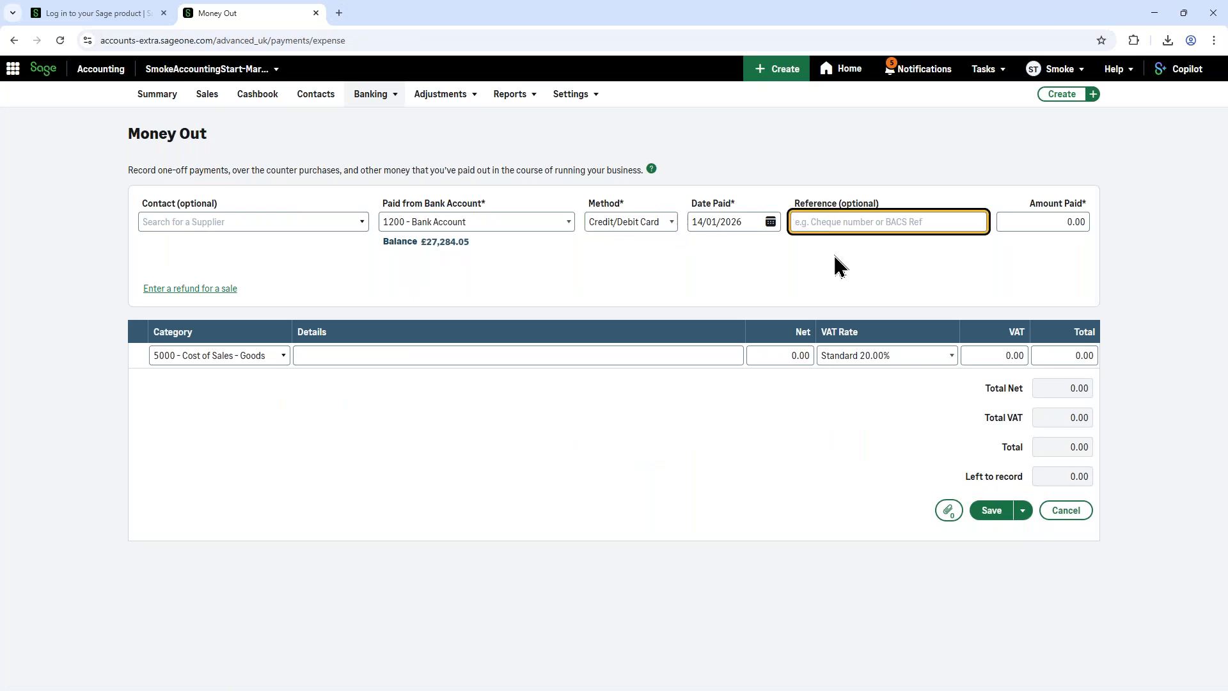
pyautogui.write('pet')
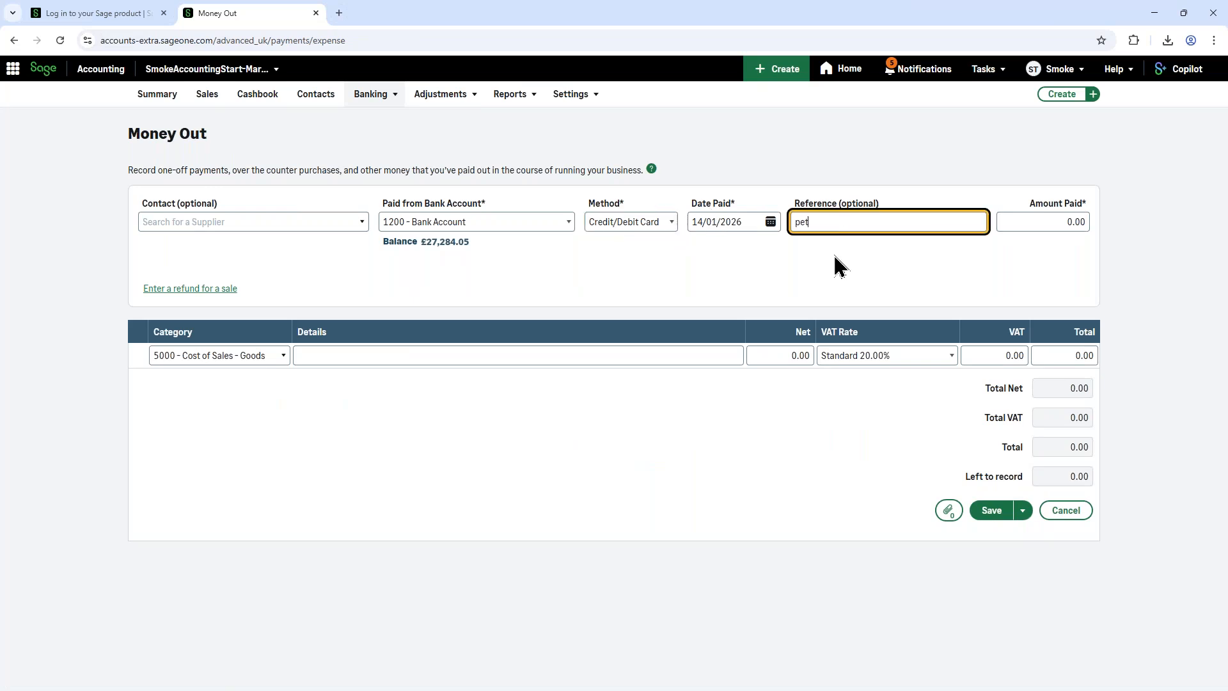
pyautogui.write('rol')
pyautogui.click(1048, 220)
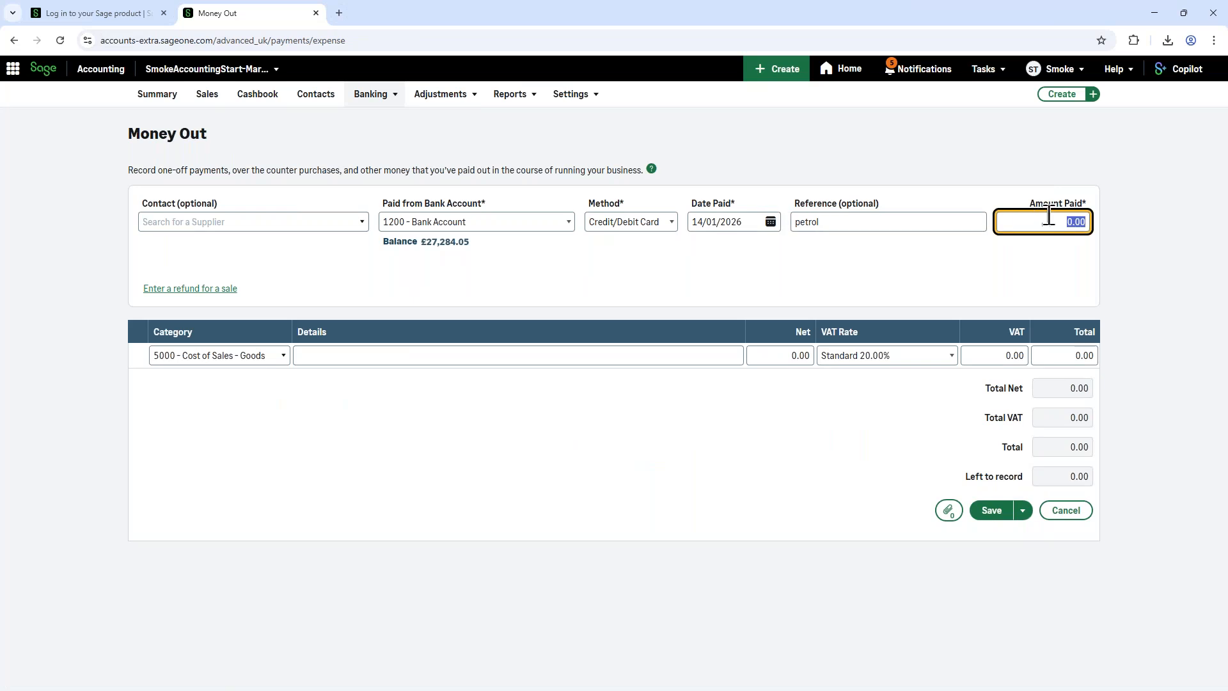
pyautogui.write('50')
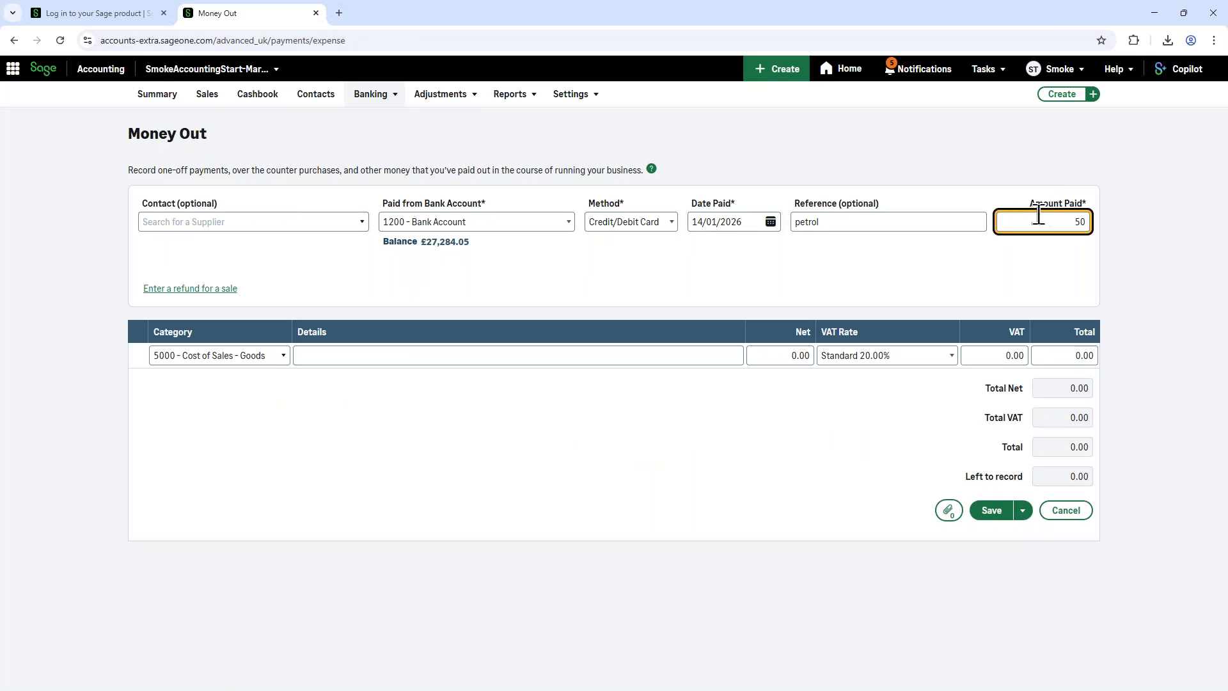
# Step: Assign the payment line to category 0050 - Motor Vehicles - Cost with details "petrol", and save the payment
pyautogui.click(261, 356)
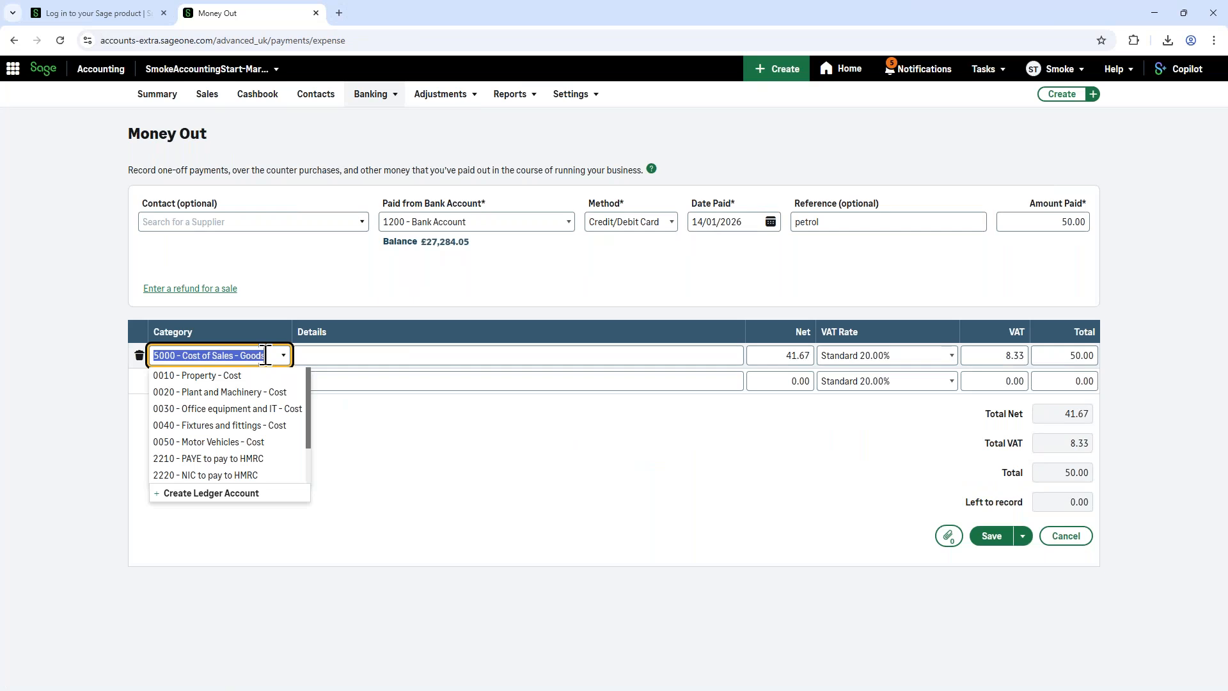
pyautogui.write('moto')
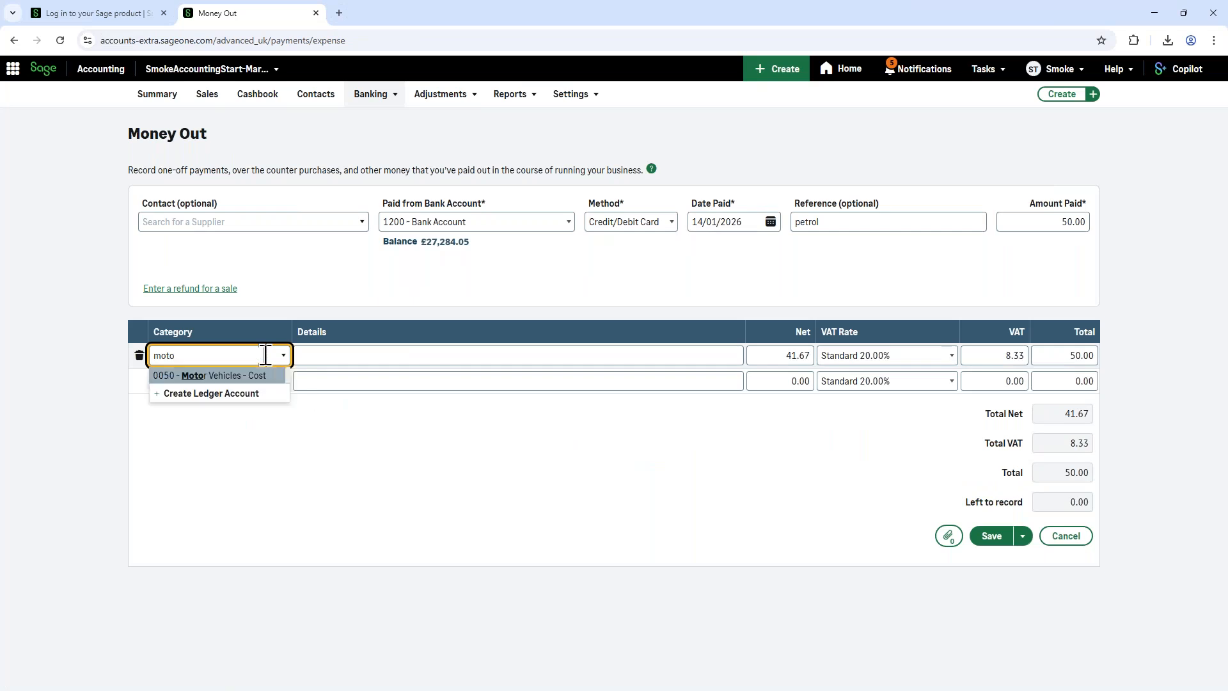
pyautogui.click(211, 375)
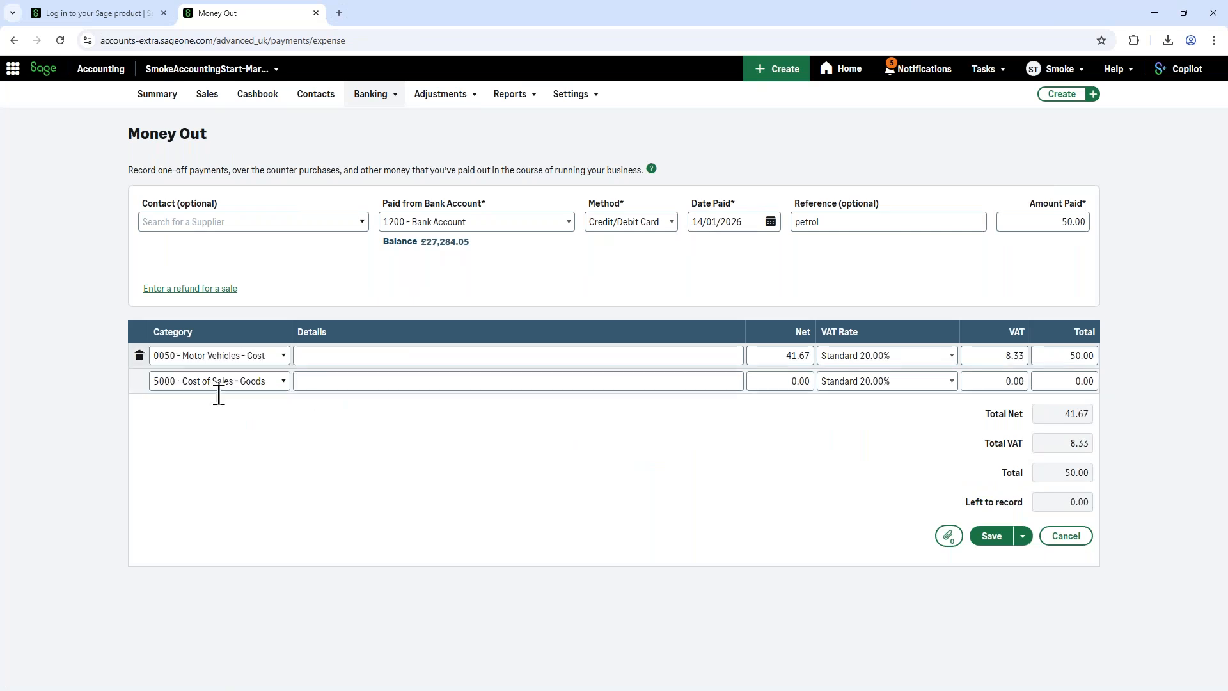
pyautogui.click(345, 356)
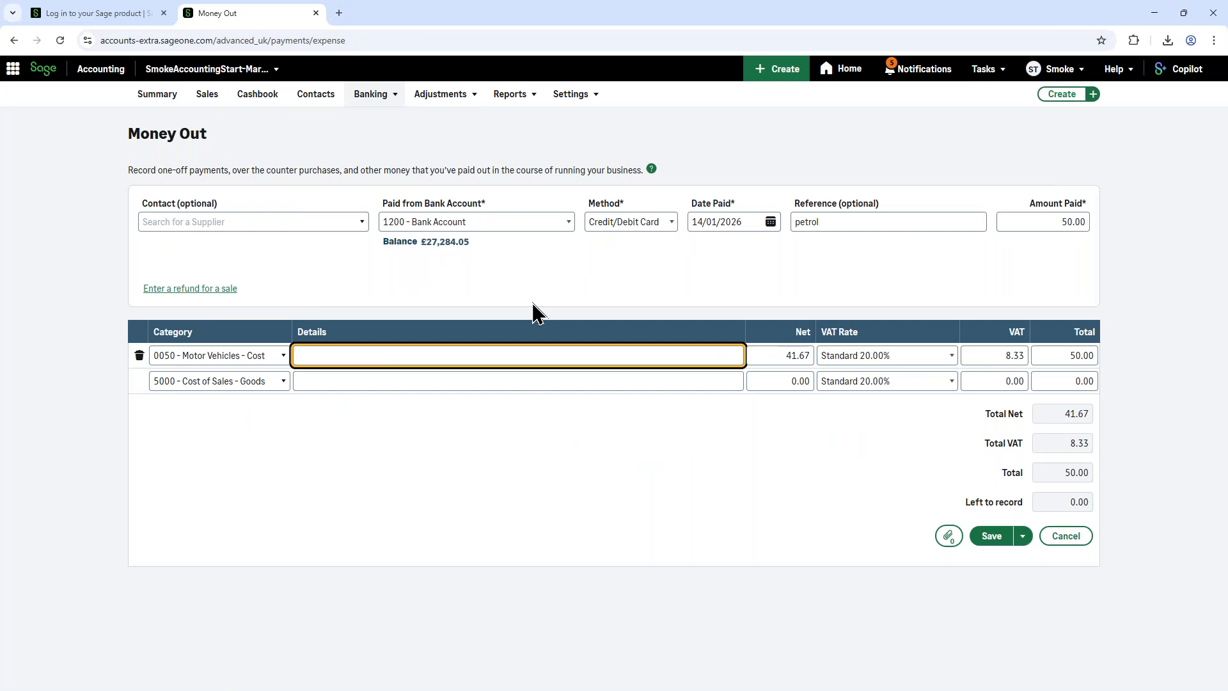
pyautogui.write('etrol')
pyautogui.click(992, 537)
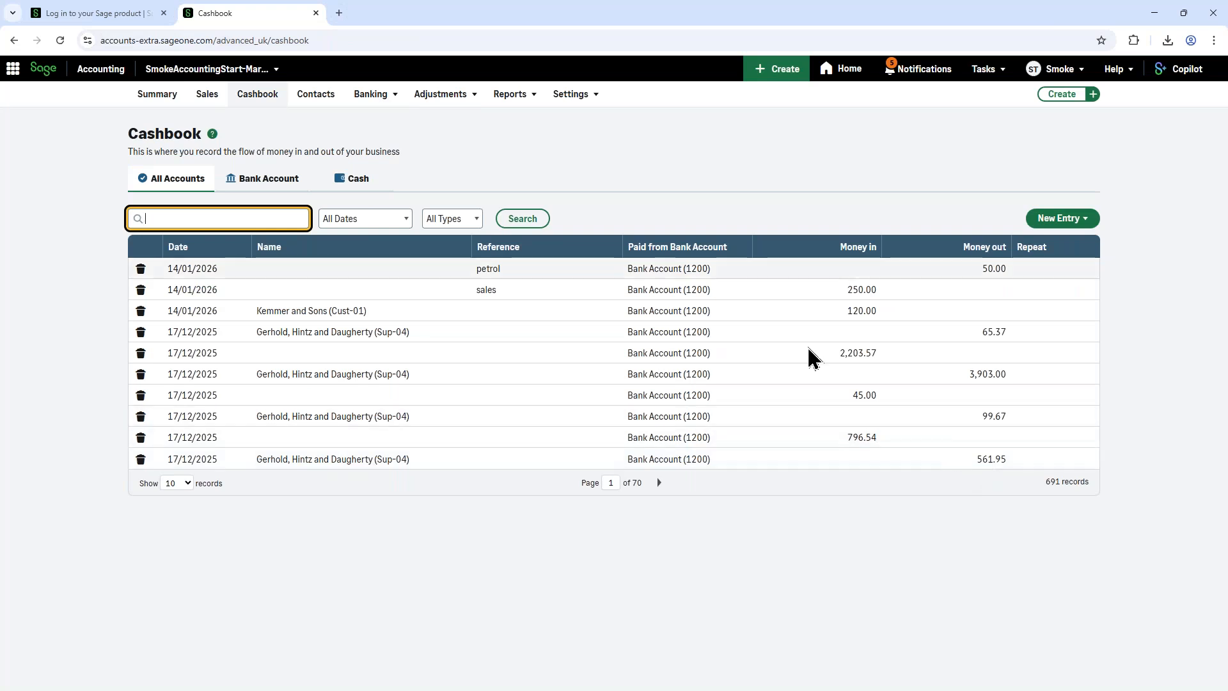
# Step: Open the Banking page and show the available actions for the Bank Account
pyautogui.click(381, 110)
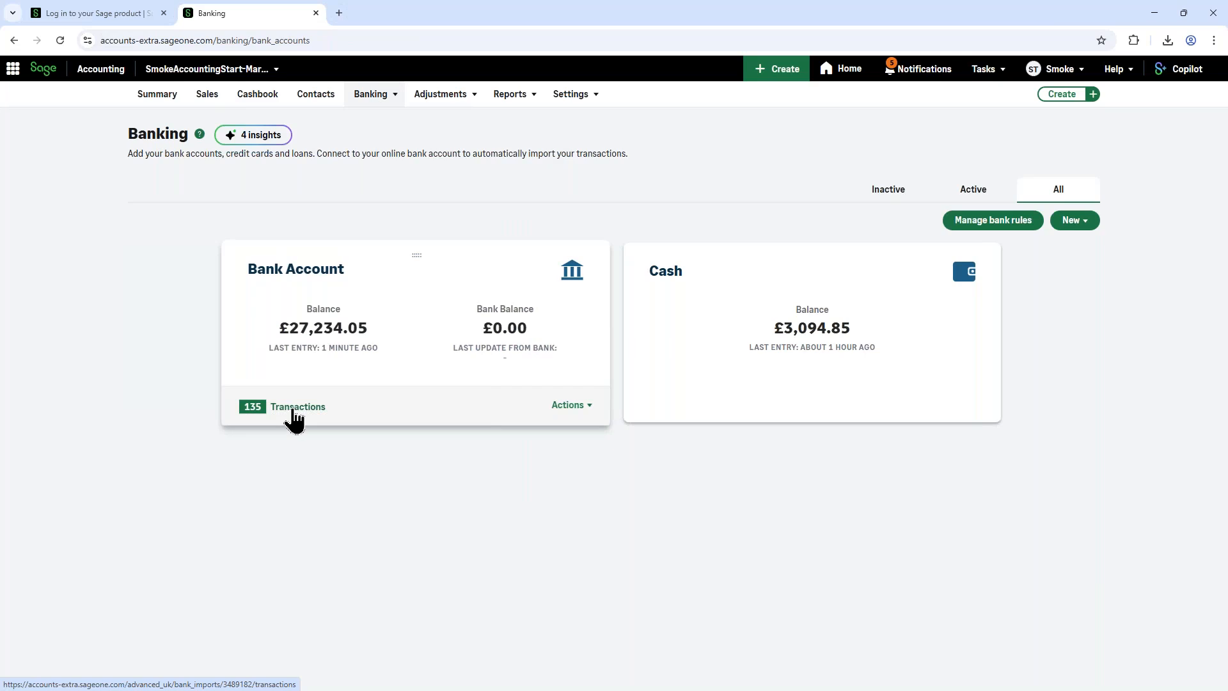
pyautogui.click(587, 410)
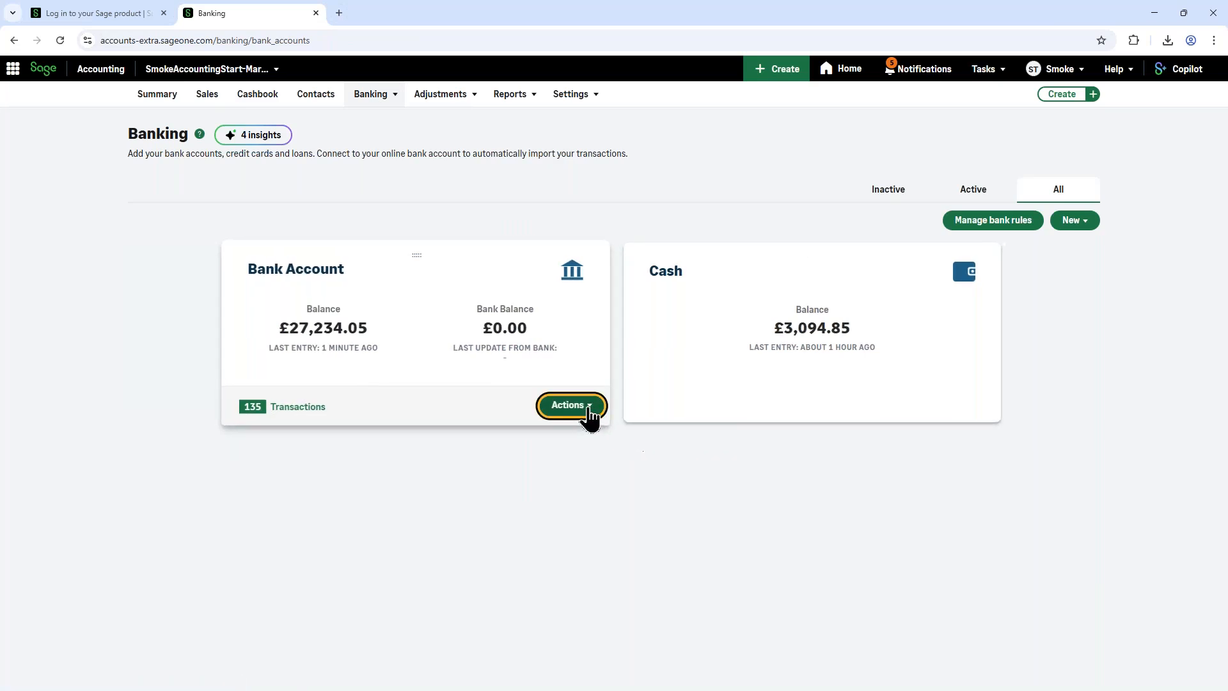
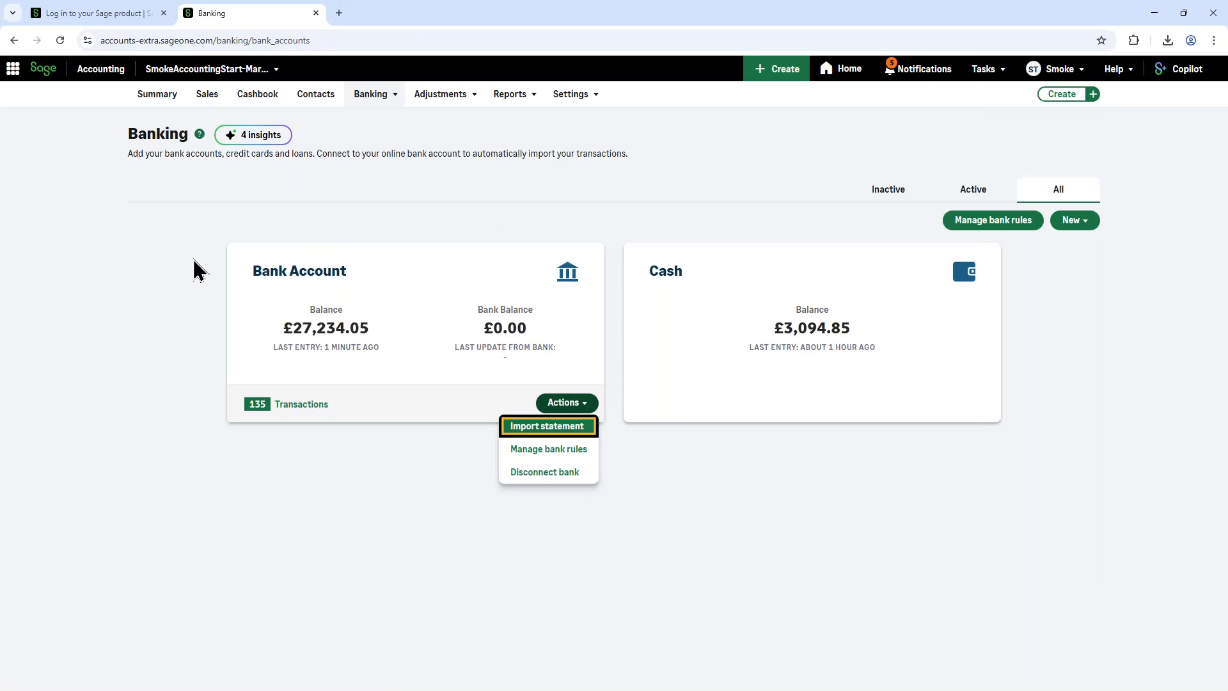
# Step: Match the £222.22 Halifax One bank transaction to the Kemmer and Sons sales invoice, and create the suggested Santander 123 entry for Vauxhall HP
pyautogui.click(277, 406)
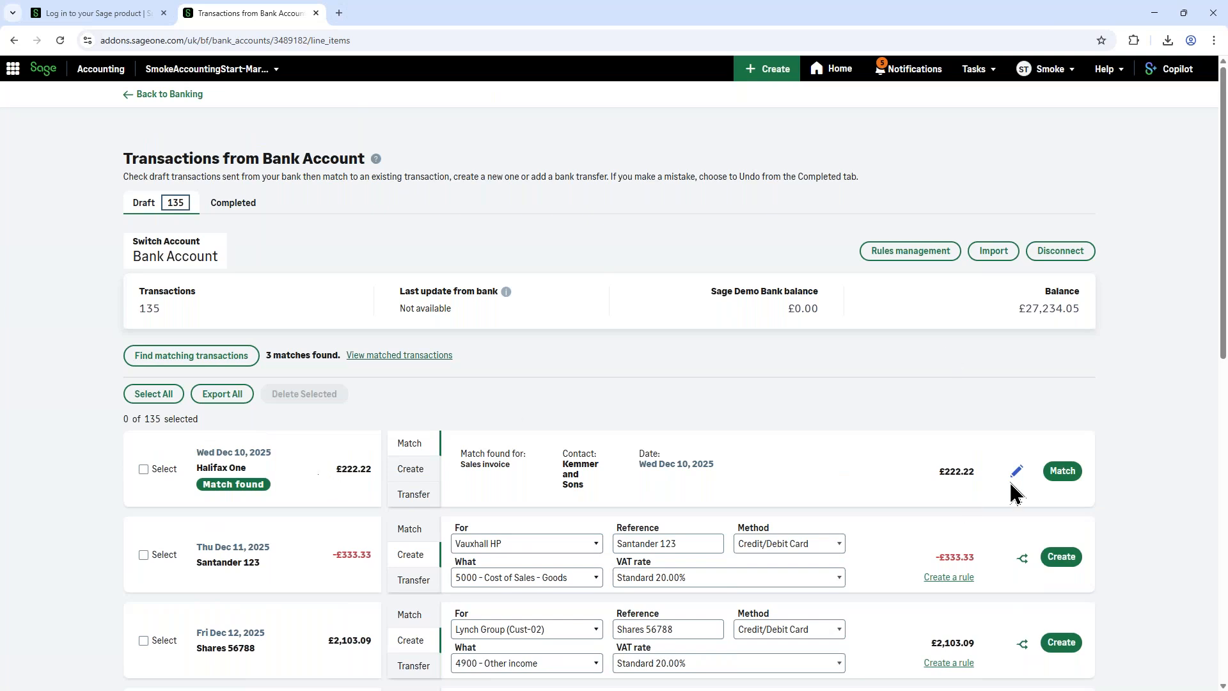
pyautogui.click(1052, 475)
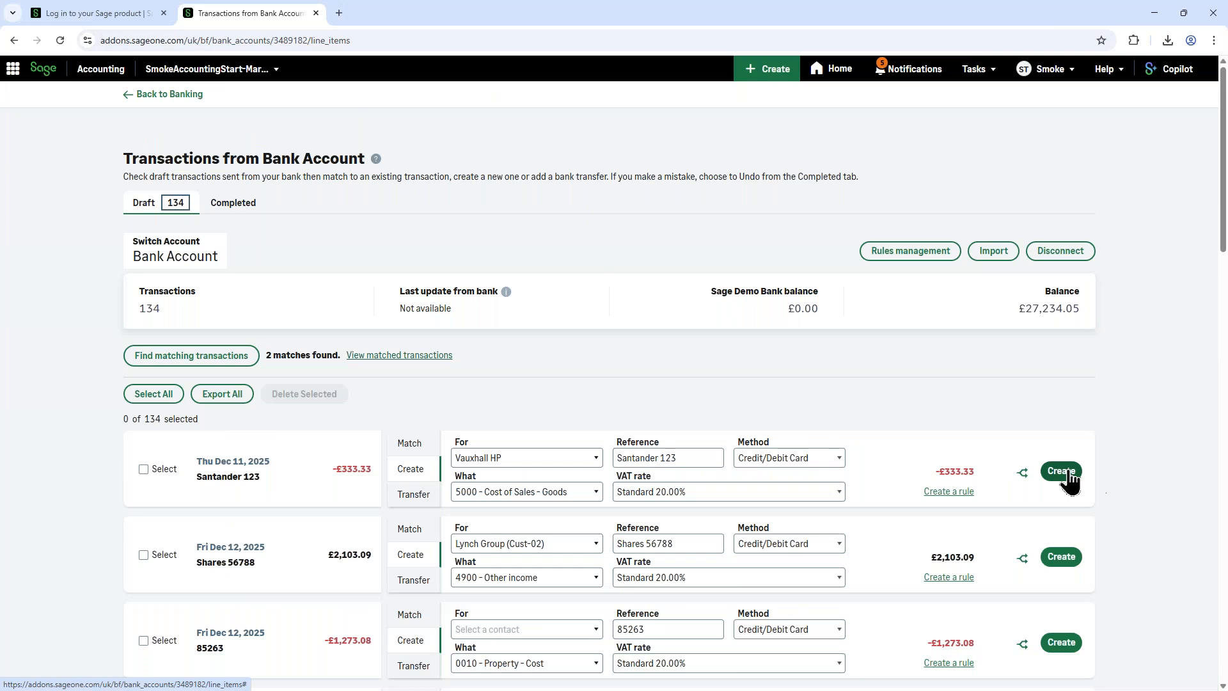
pyautogui.click(1060, 484)
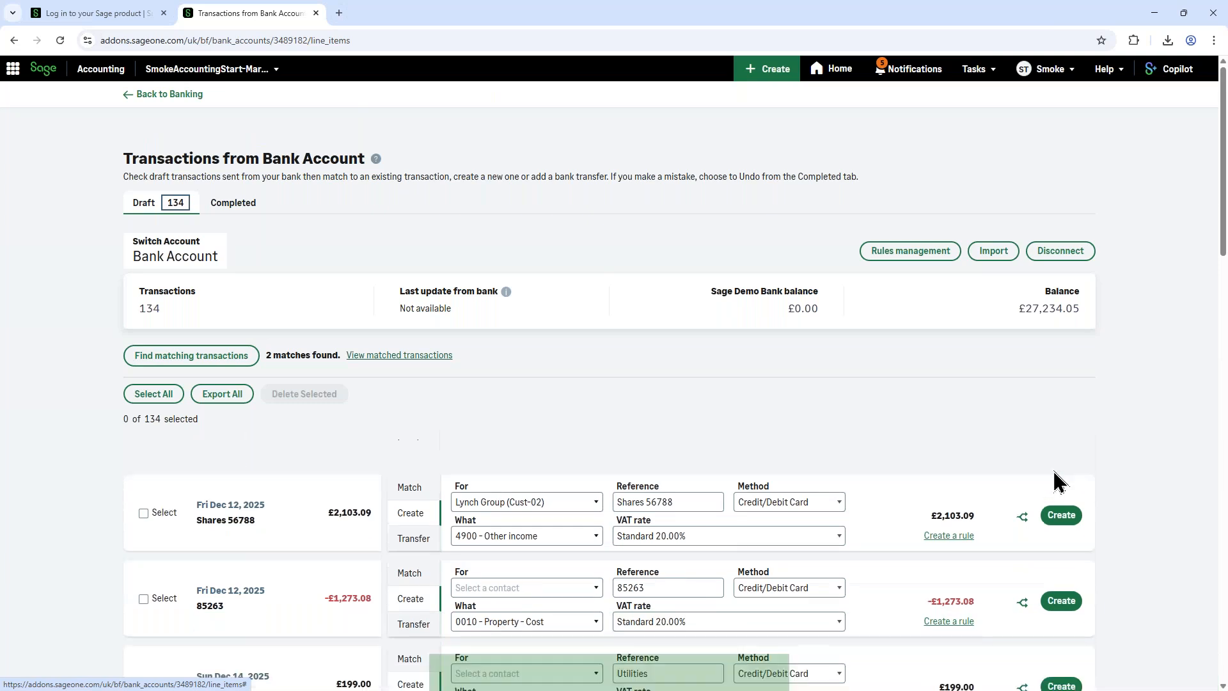
# Step: Look through the remaining draft bank transactions and their suggested contacts, categories and VAT rates
pyautogui.scroll(-4, 1003, 526)
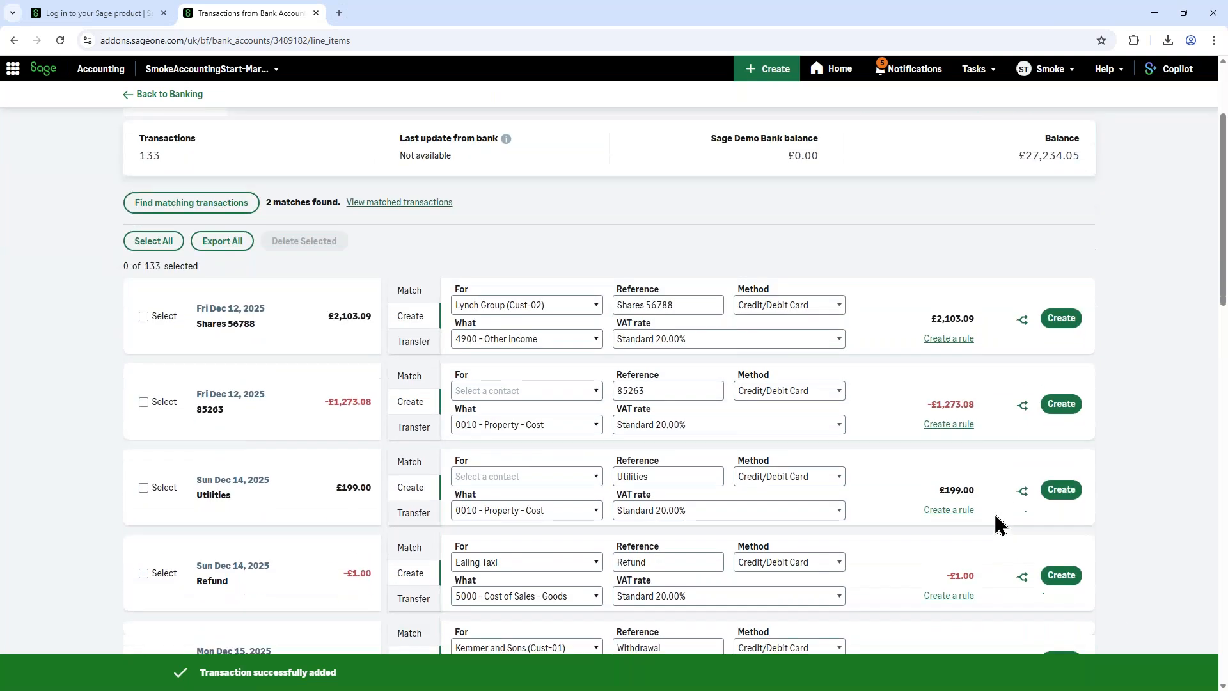
pyautogui.scroll(-2, 1002, 525)
pyautogui.scroll(-13, 1002, 526)
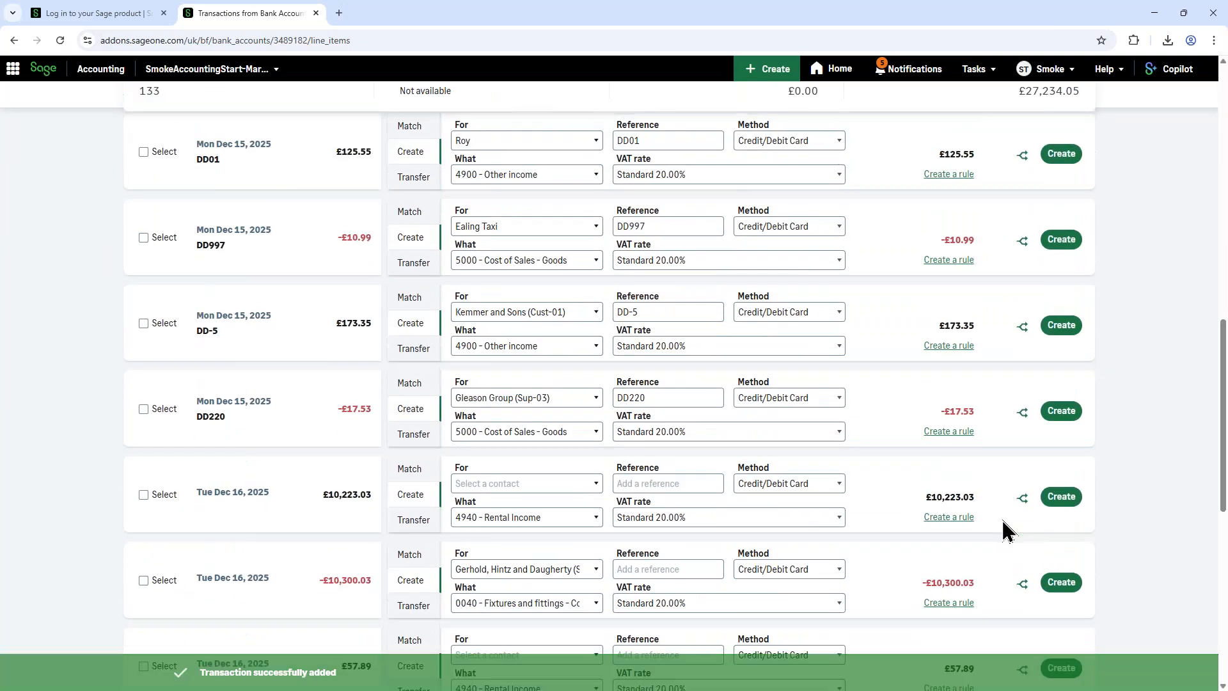
pyautogui.scroll(-5, 1006, 530)
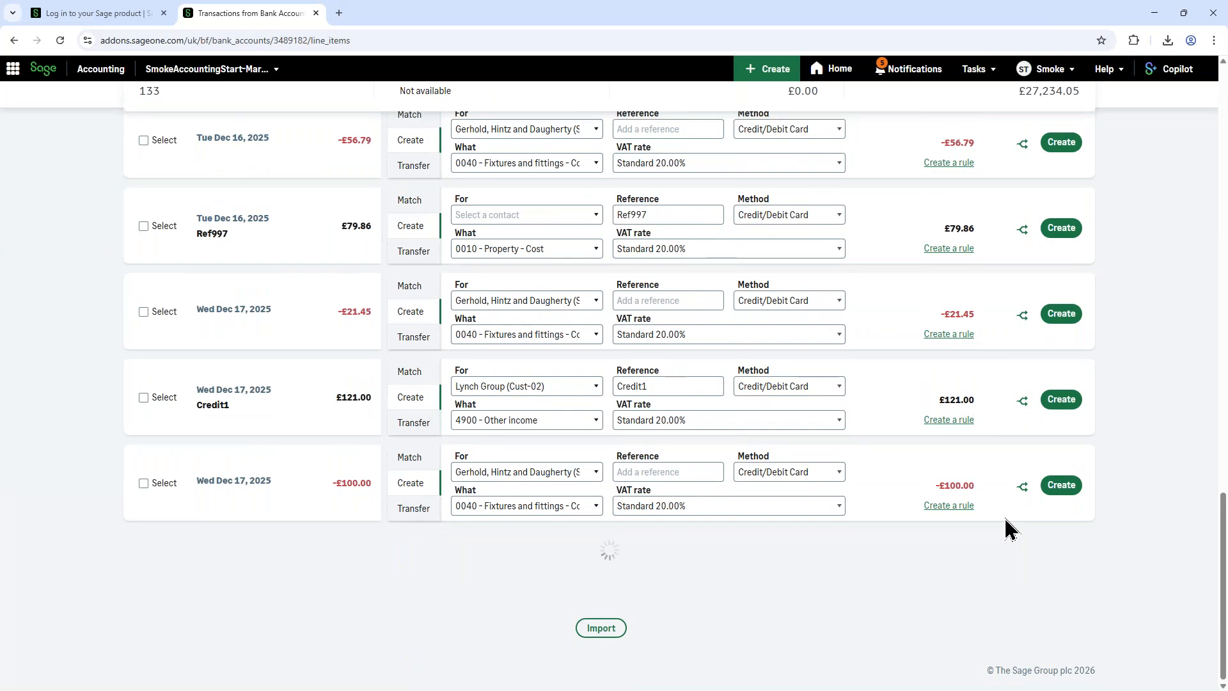
pyautogui.scroll(-10, 1006, 529)
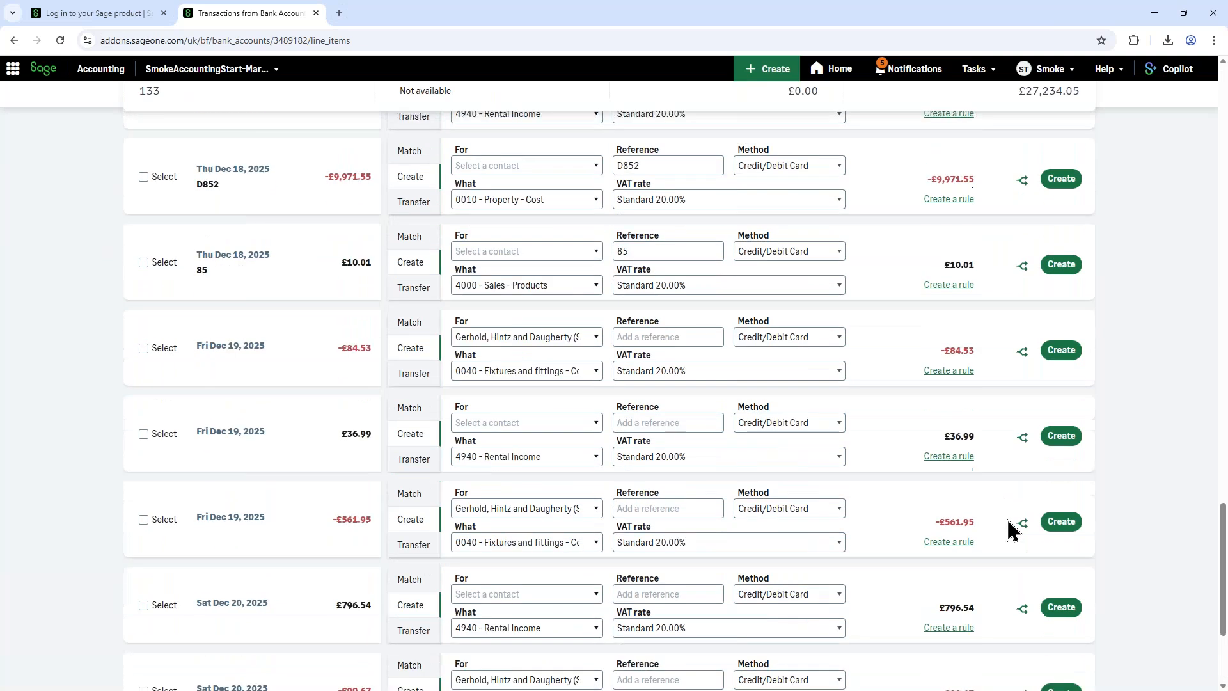
pyautogui.scroll(7, 1007, 530)
pyautogui.scroll(10, 1009, 530)
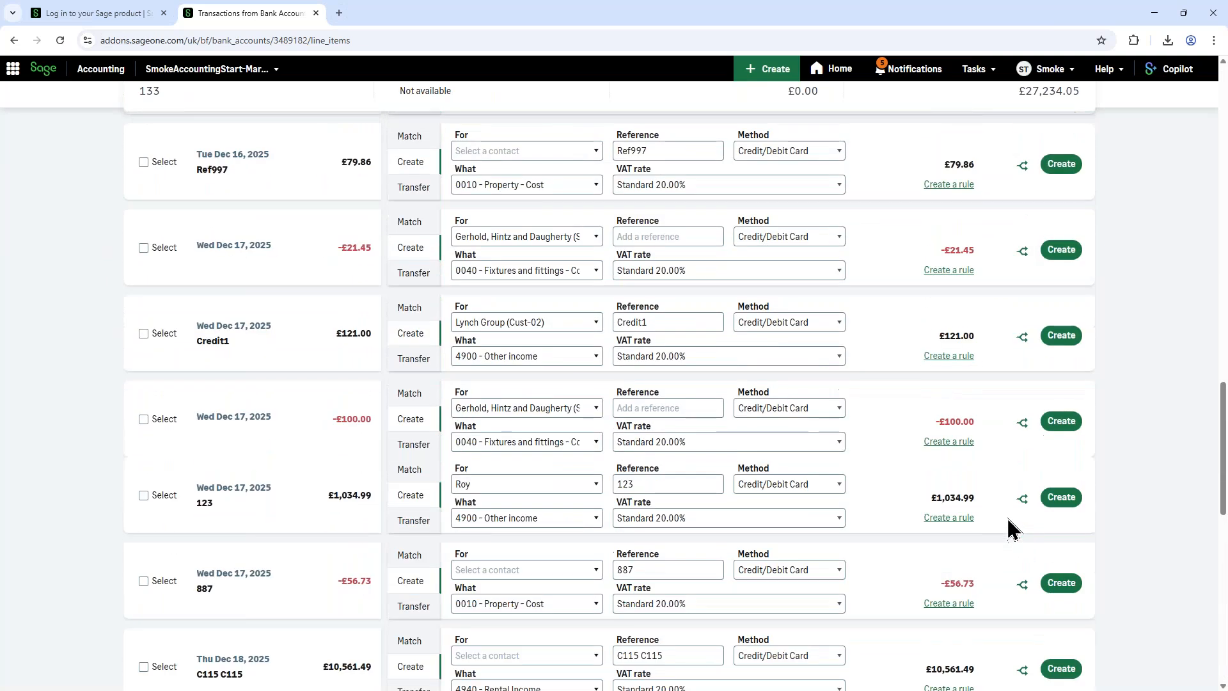
pyautogui.scroll(6, 1006, 534)
# Step: Record the £2,103.09 Shares 56788 bank transaction as a transfer from the Cash account
pyautogui.click(413, 330)
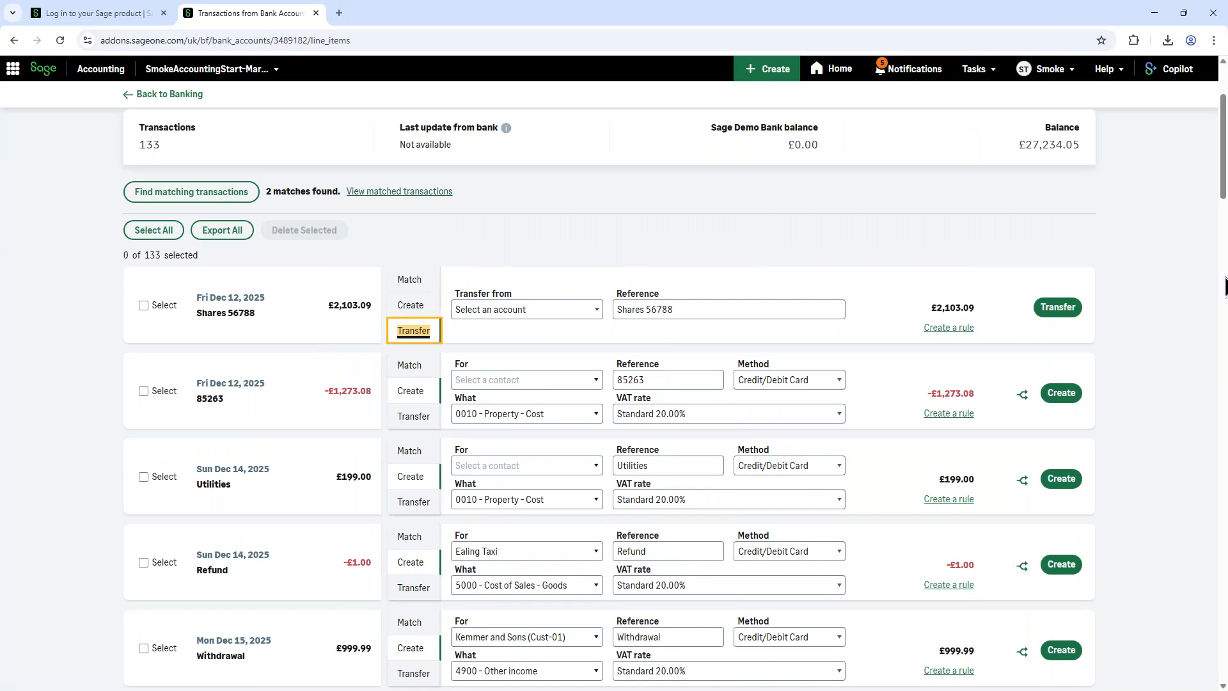
pyautogui.click(1049, 312)
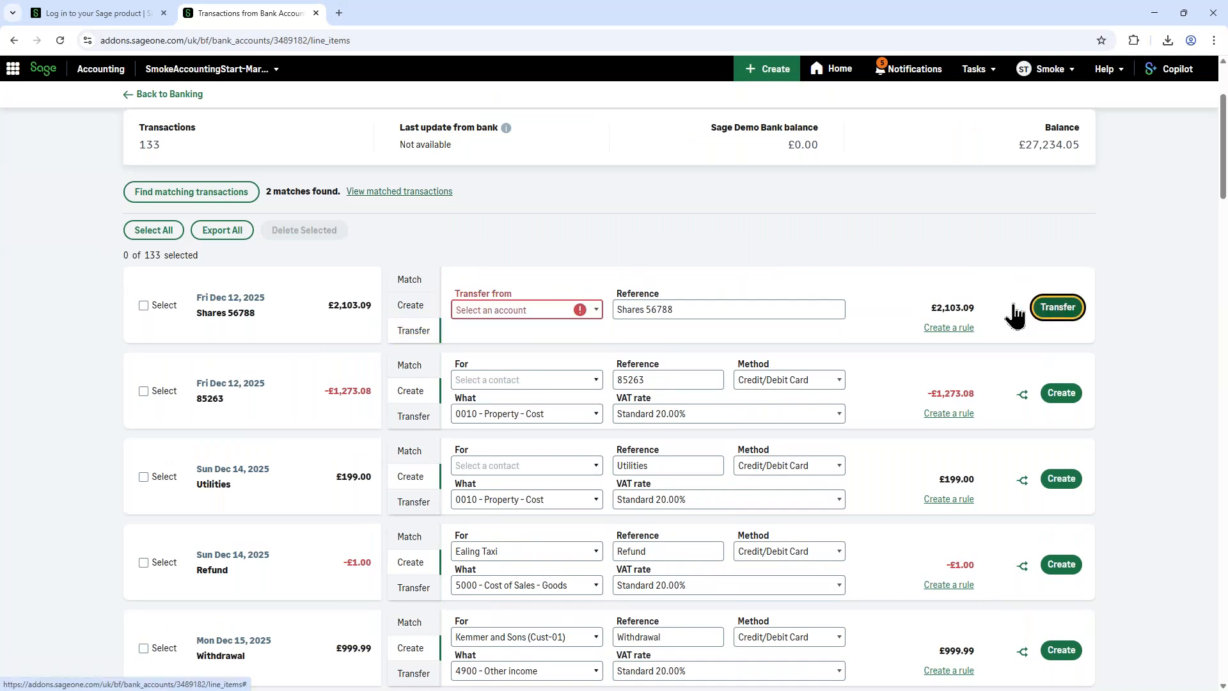
pyautogui.click(483, 311)
pyautogui.click(509, 345)
pyautogui.click(1054, 309)
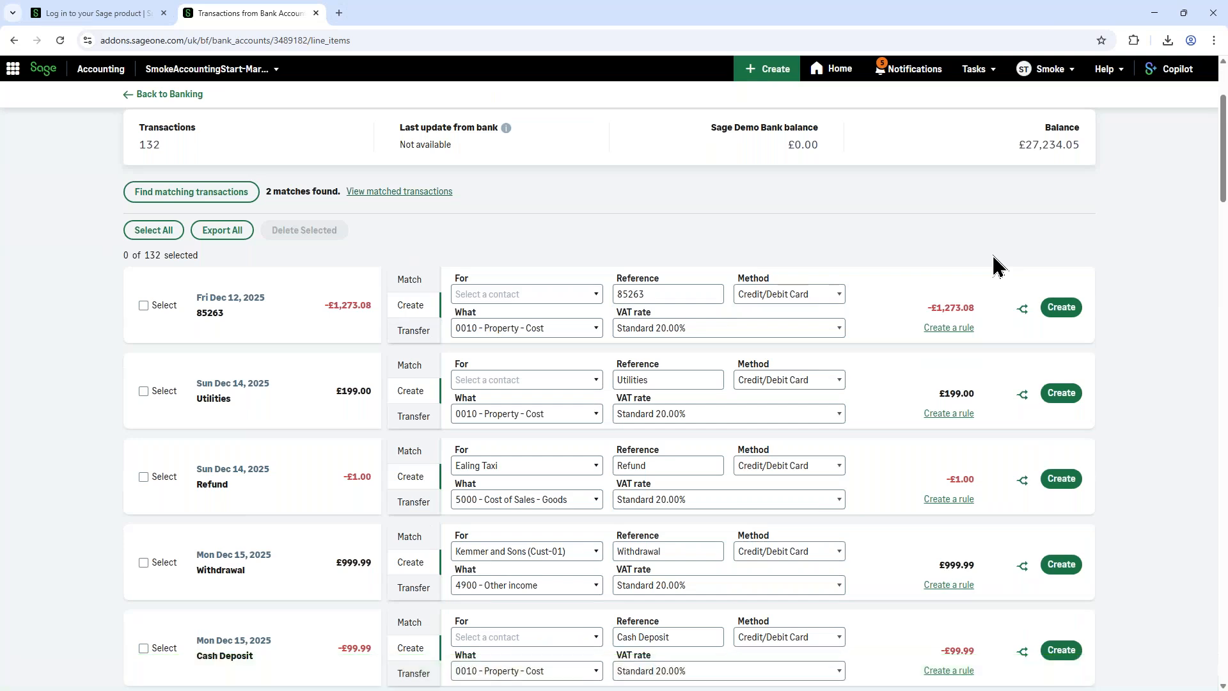
# Step: Return to Banking, open the Bank Account details and start a reconciliation for that account
pyautogui.click(180, 97)
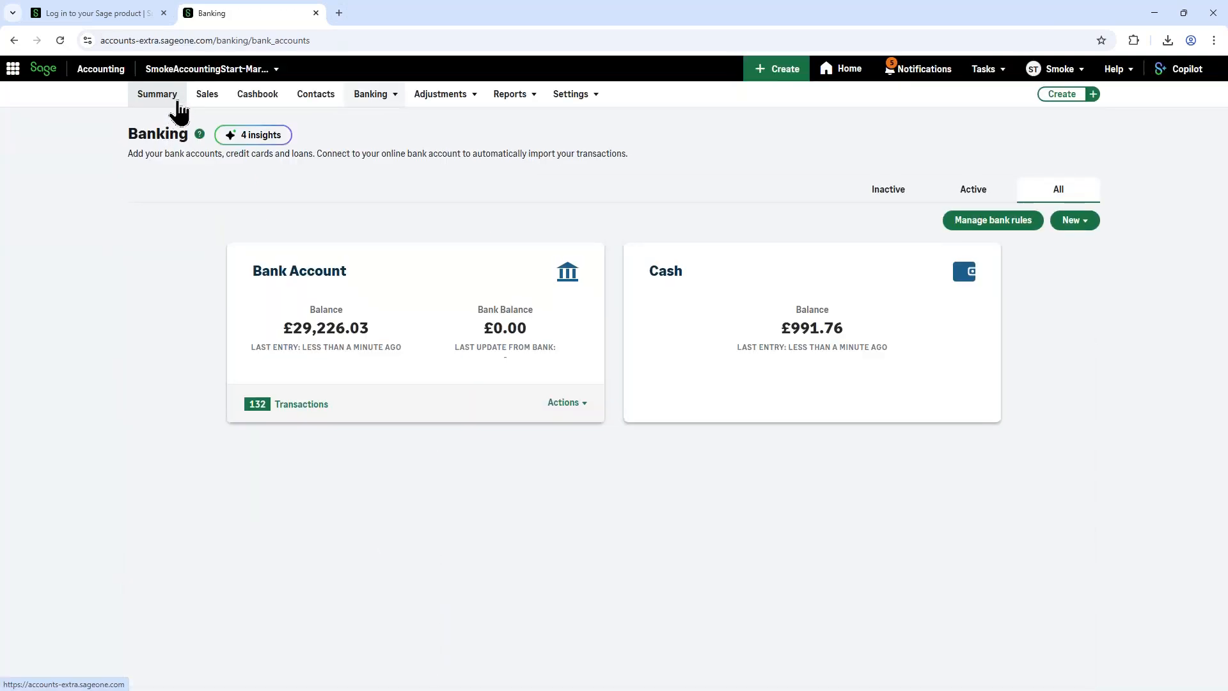
pyautogui.click(397, 311)
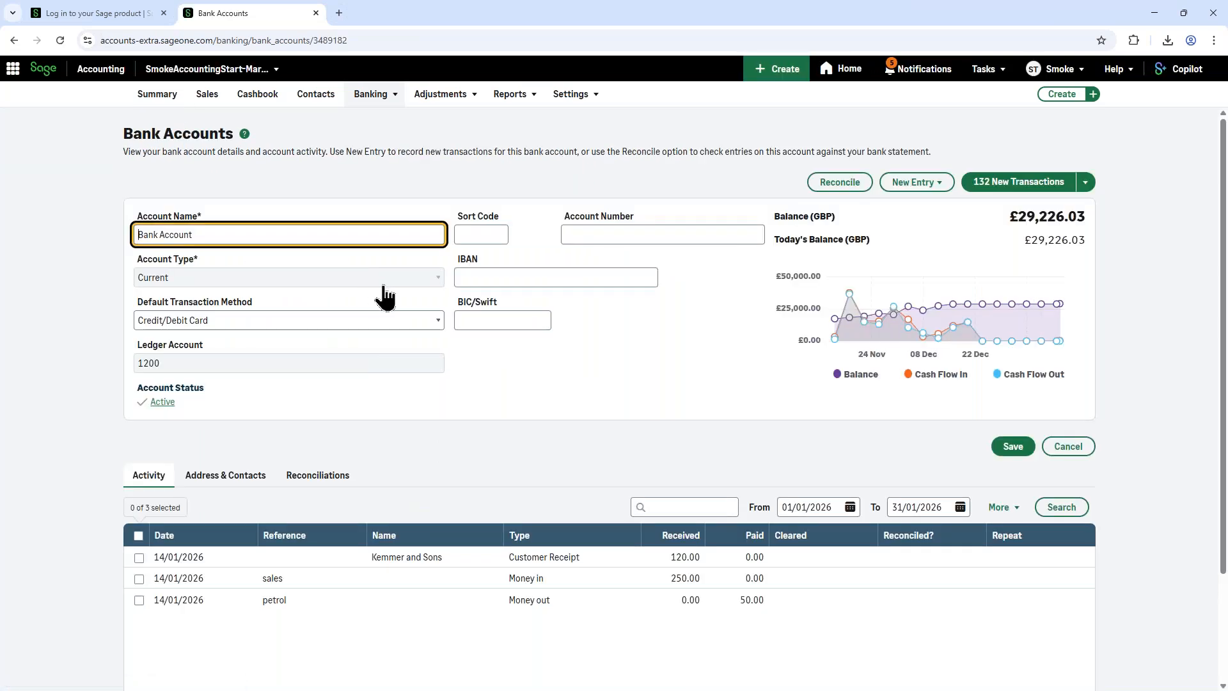
pyautogui.click(818, 187)
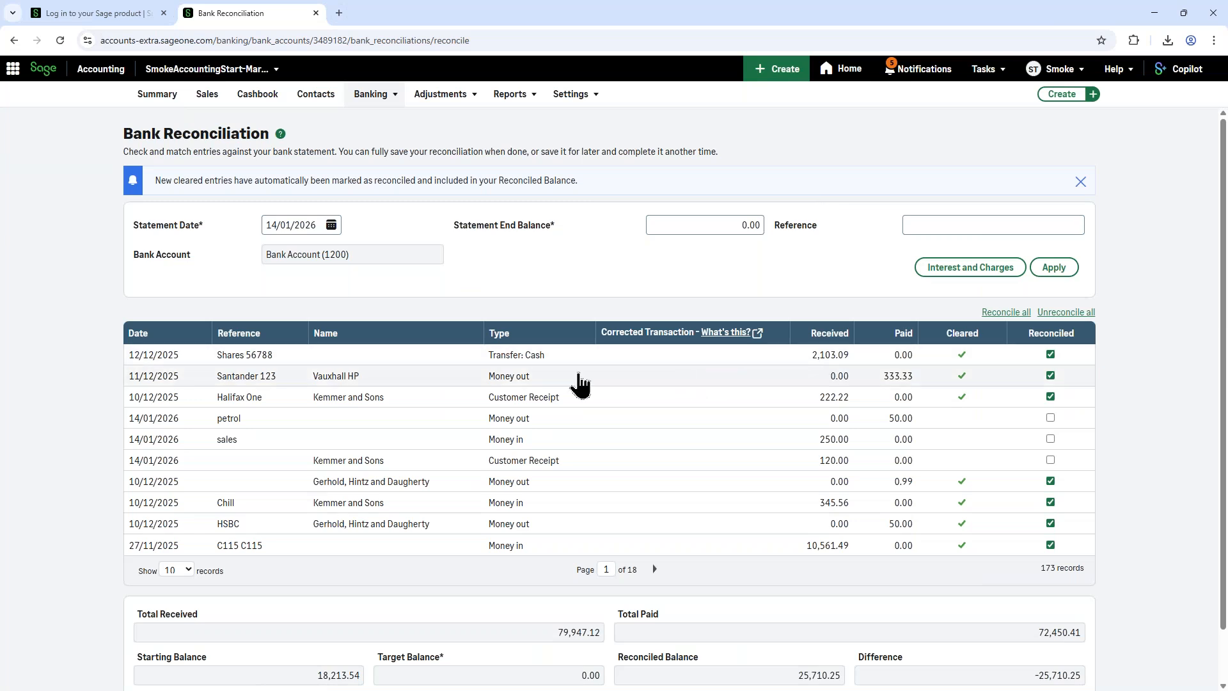
# Step: Try to finish the bank reconciliation with a statement end balance of 0.00, and decline to complete it with mismatched balances
pyautogui.scroll(-1, 550, 341)
pyautogui.scroll(-1, 550, 341)
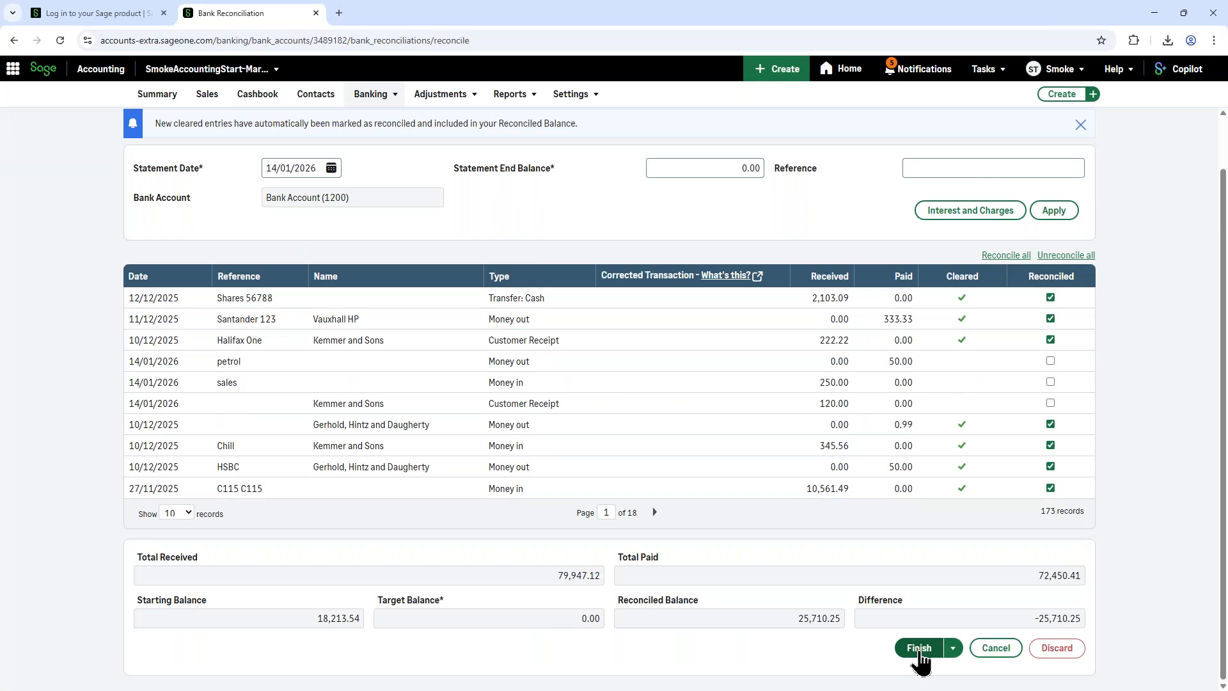
pyautogui.click(919, 649)
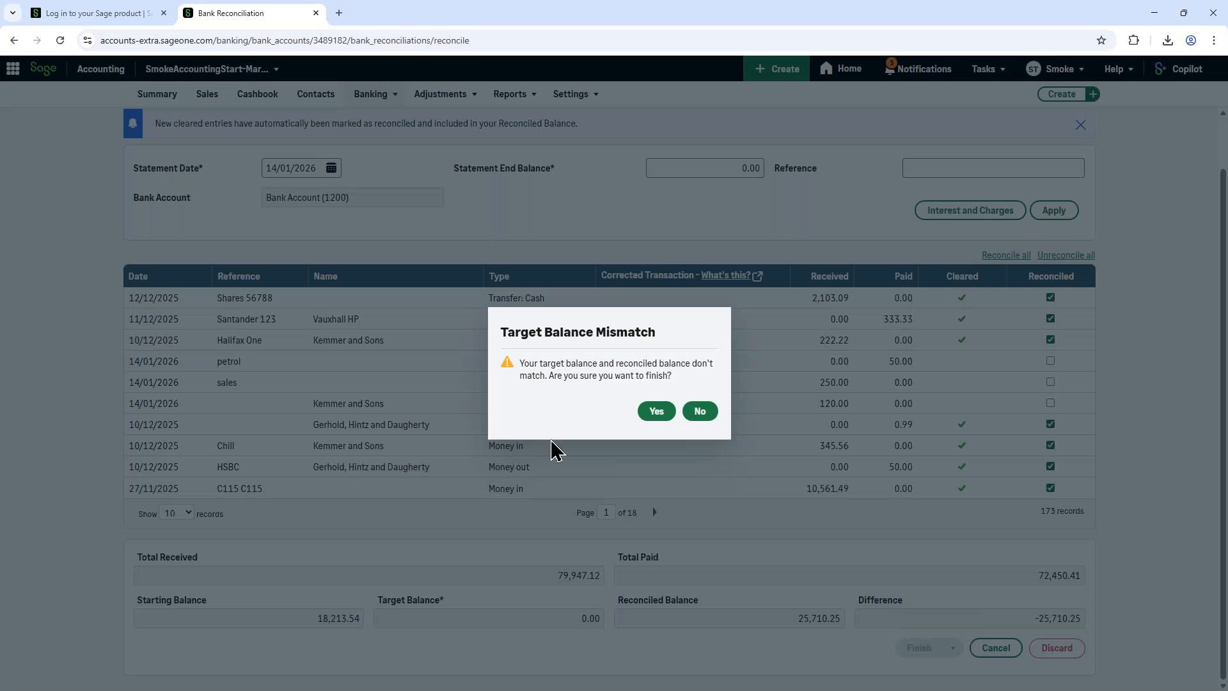
pyautogui.click(699, 414)
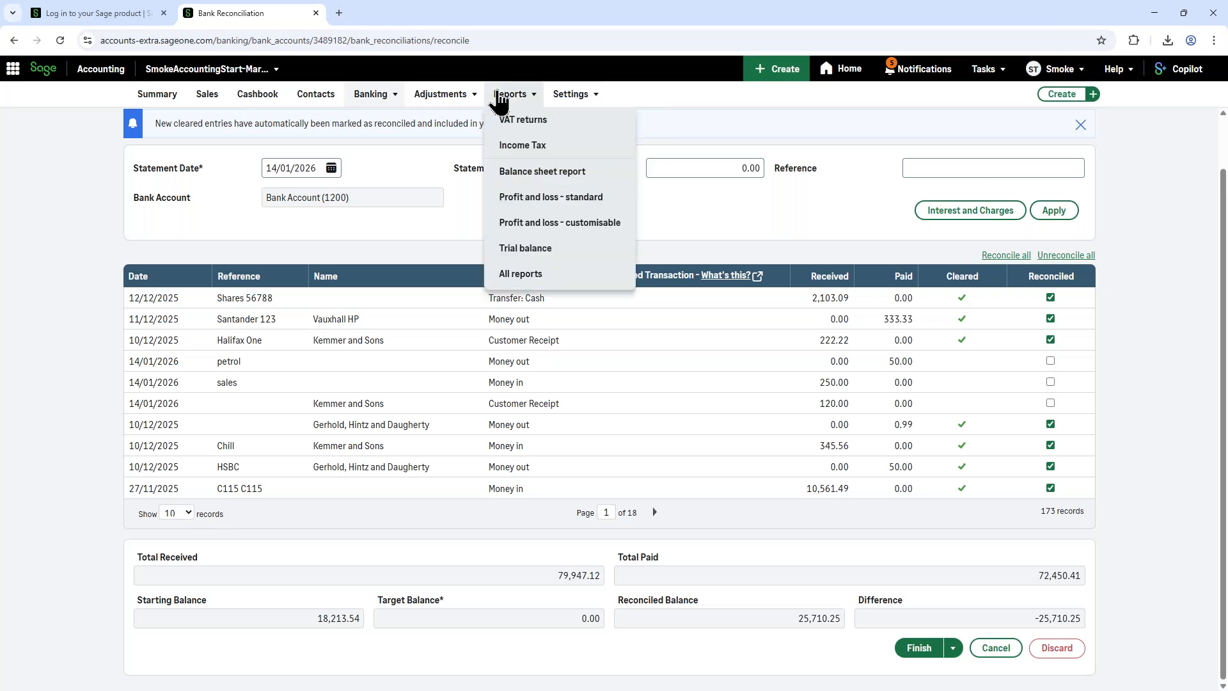
# Step: Open the list of all reports and look through the essential, cash and advanced reports on offer
pyautogui.click(506, 98)
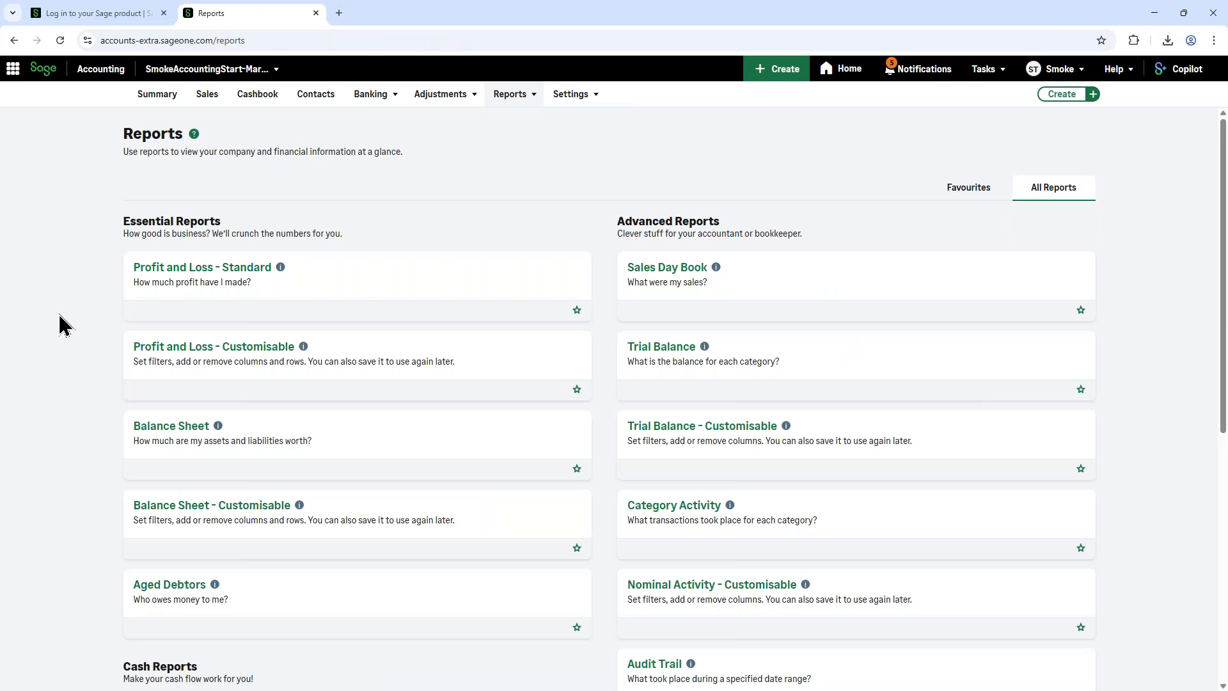
pyautogui.scroll(-1, 64, 323)
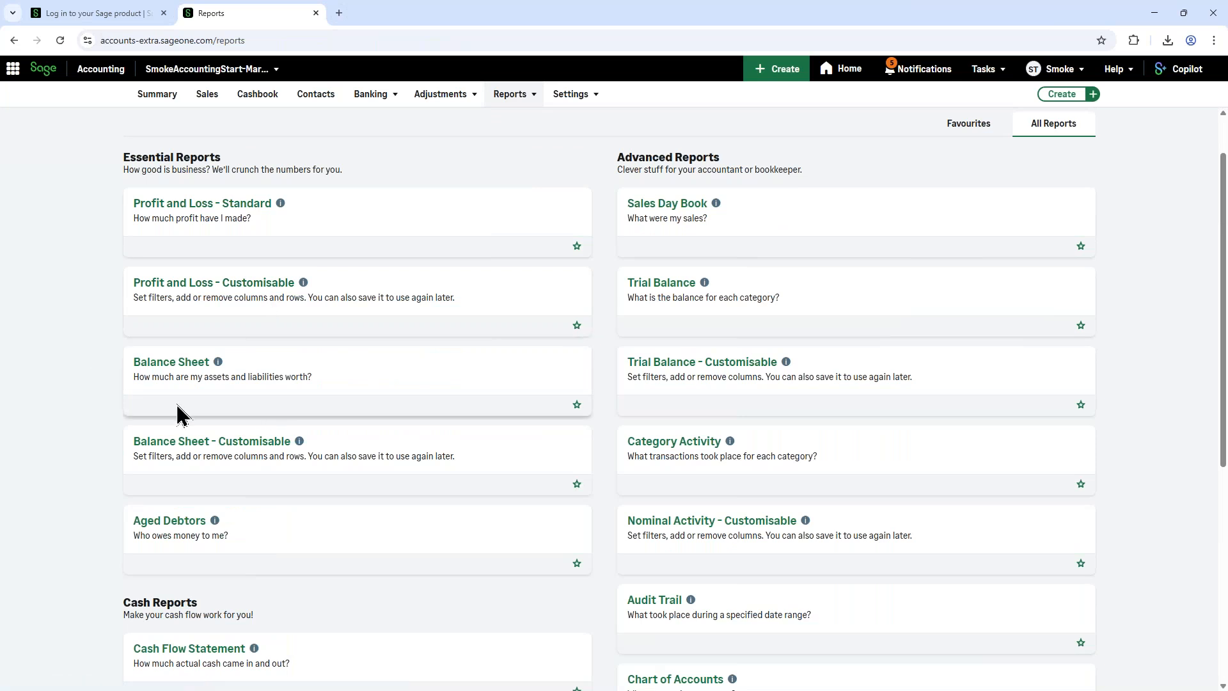
pyautogui.scroll(-4, 256, 461)
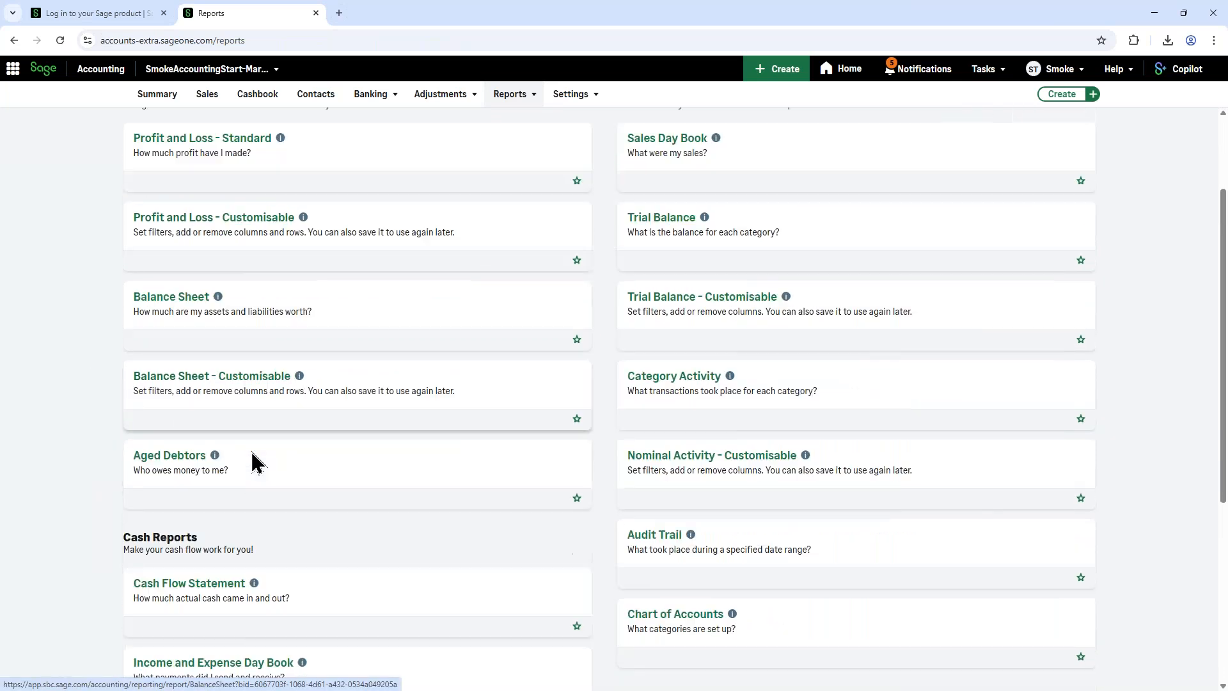
pyautogui.scroll(5, 267, 462)
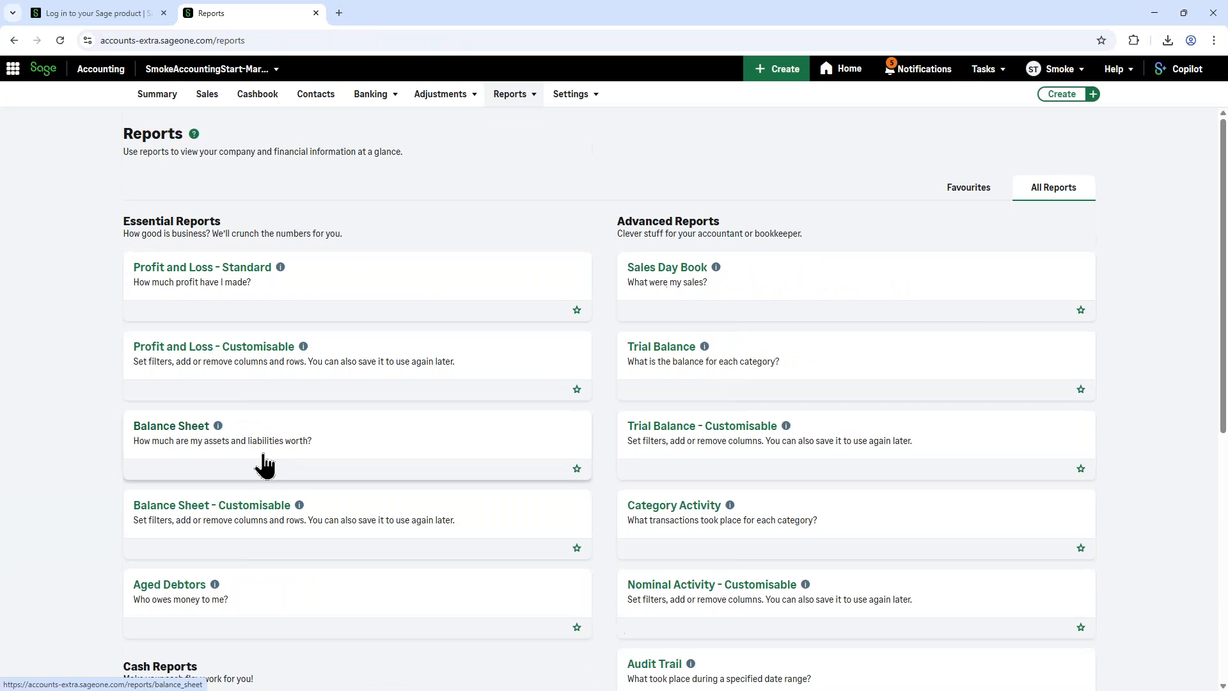
pyautogui.scroll(-4, 268, 464)
pyautogui.scroll(3, 267, 462)
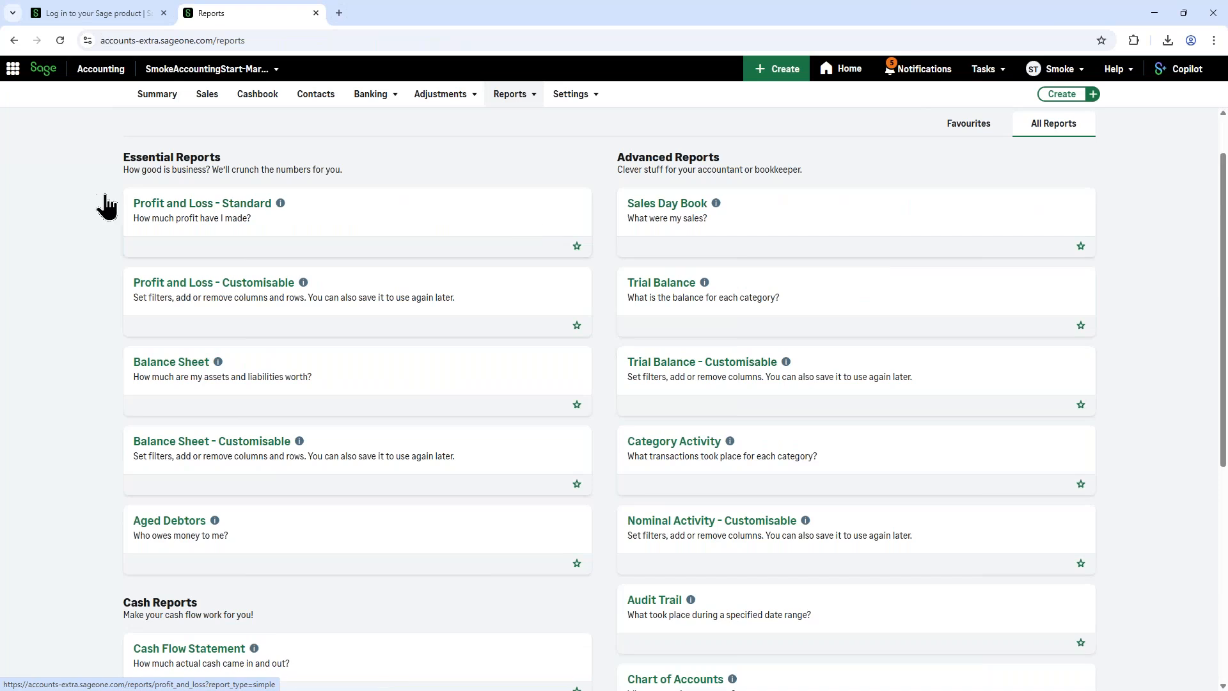
# Step: Open the standard Profit and Loss report, view the transactions behind 4000 - Sales - Products, and return to the report
pyautogui.click(248, 219)
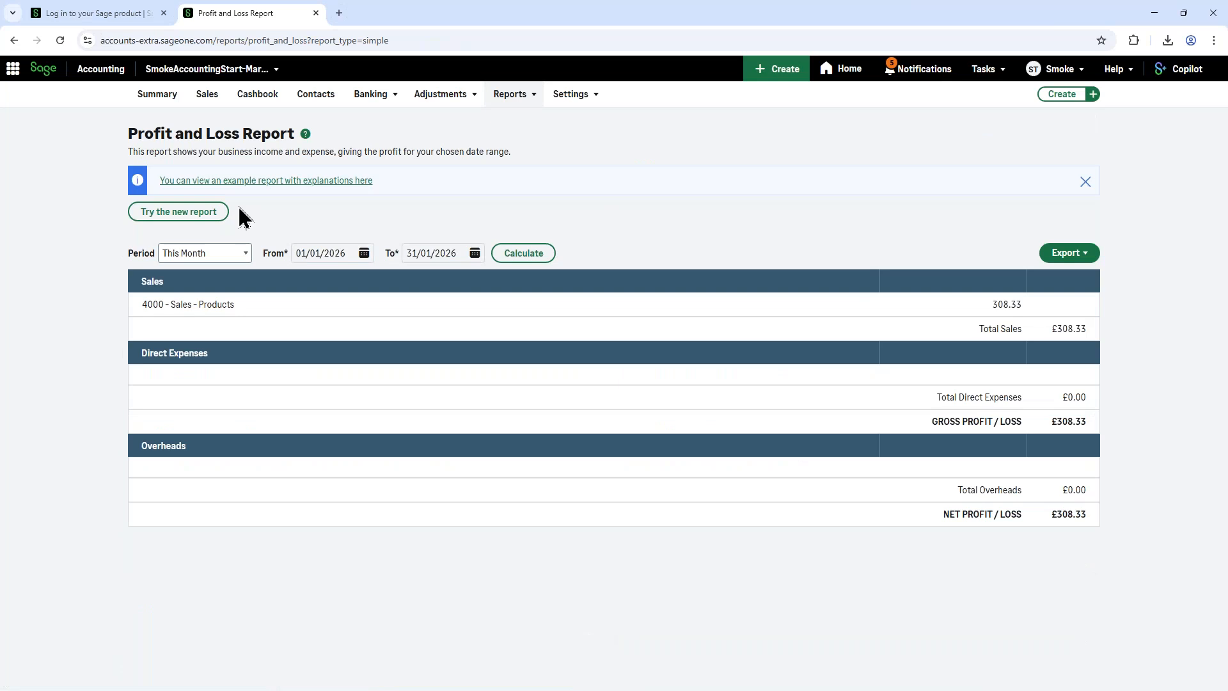
pyautogui.click(259, 313)
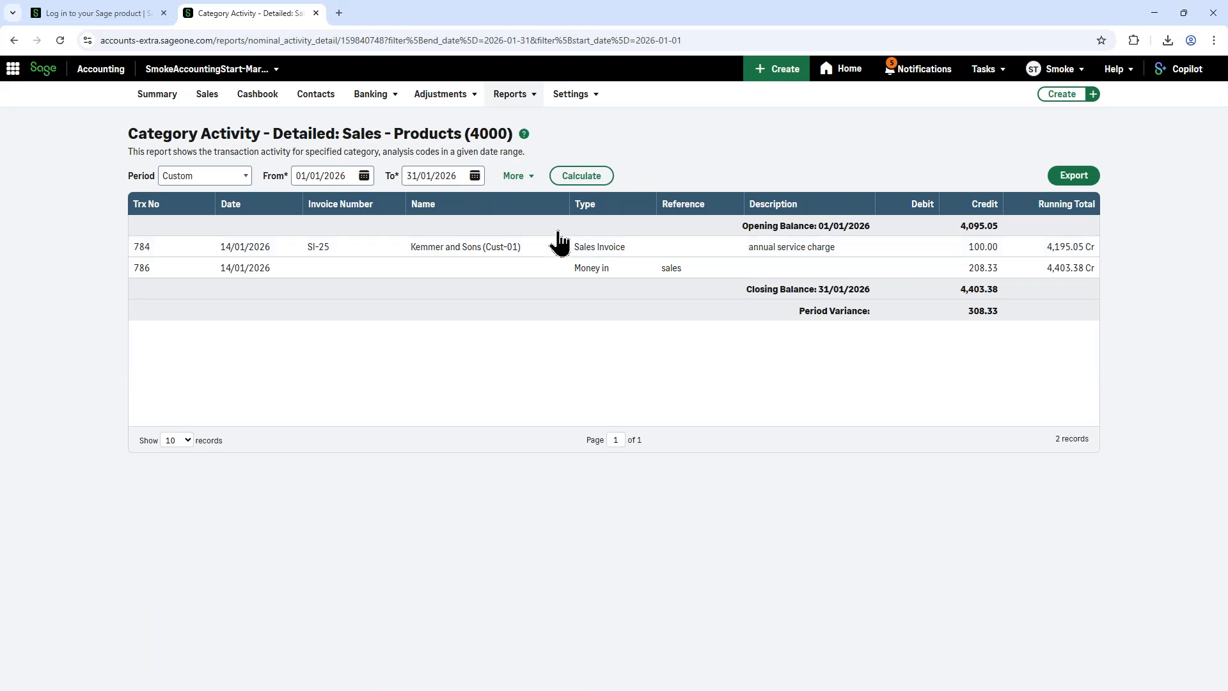
pyautogui.click(14, 40)
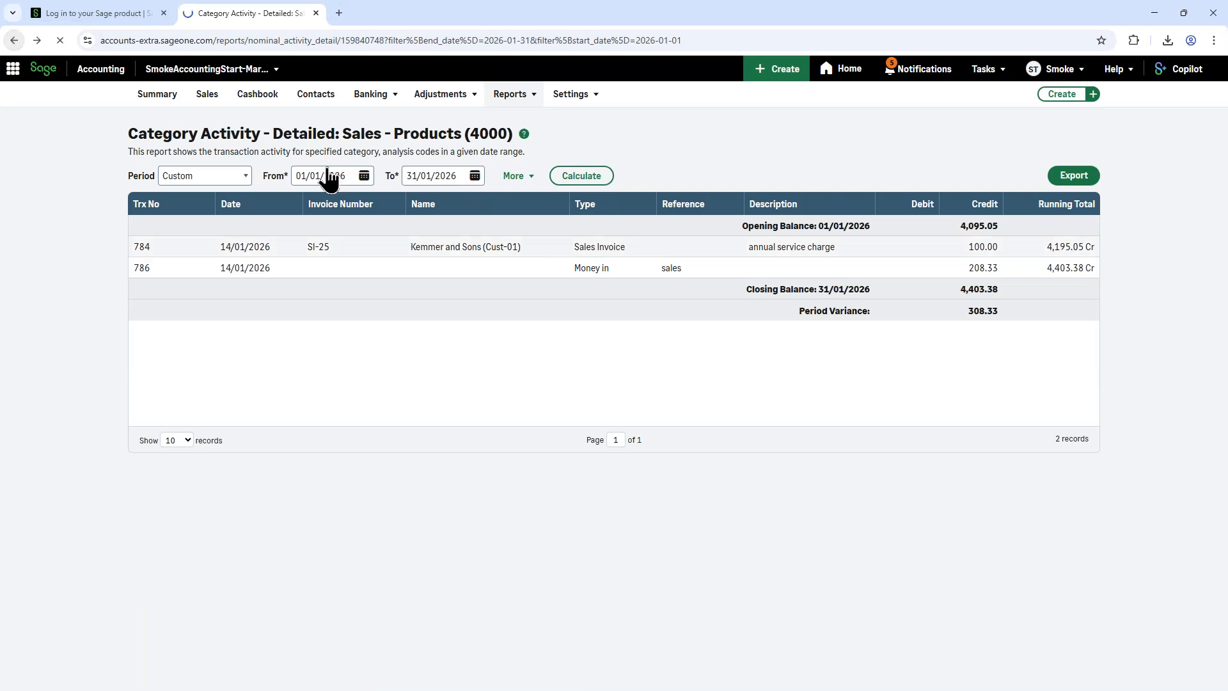
# Step: Switch to the new version of the Profit and Loss report and check its available Sage views and custom views
pyautogui.click(168, 217)
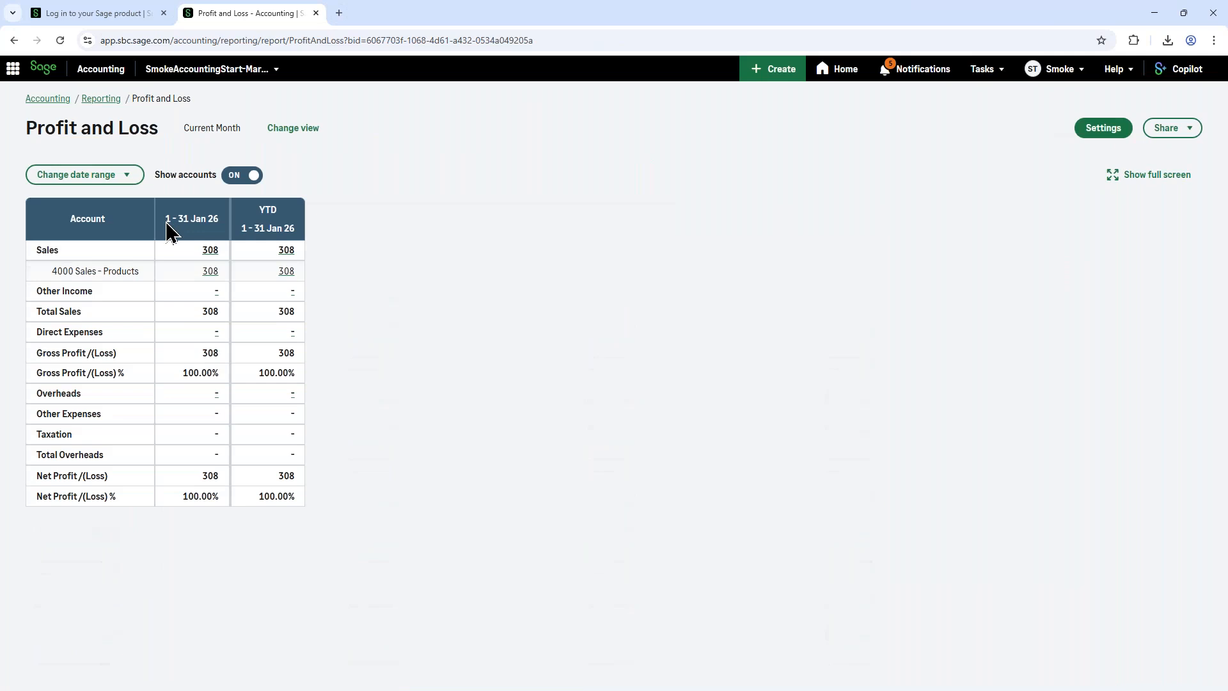
pyautogui.click(298, 131)
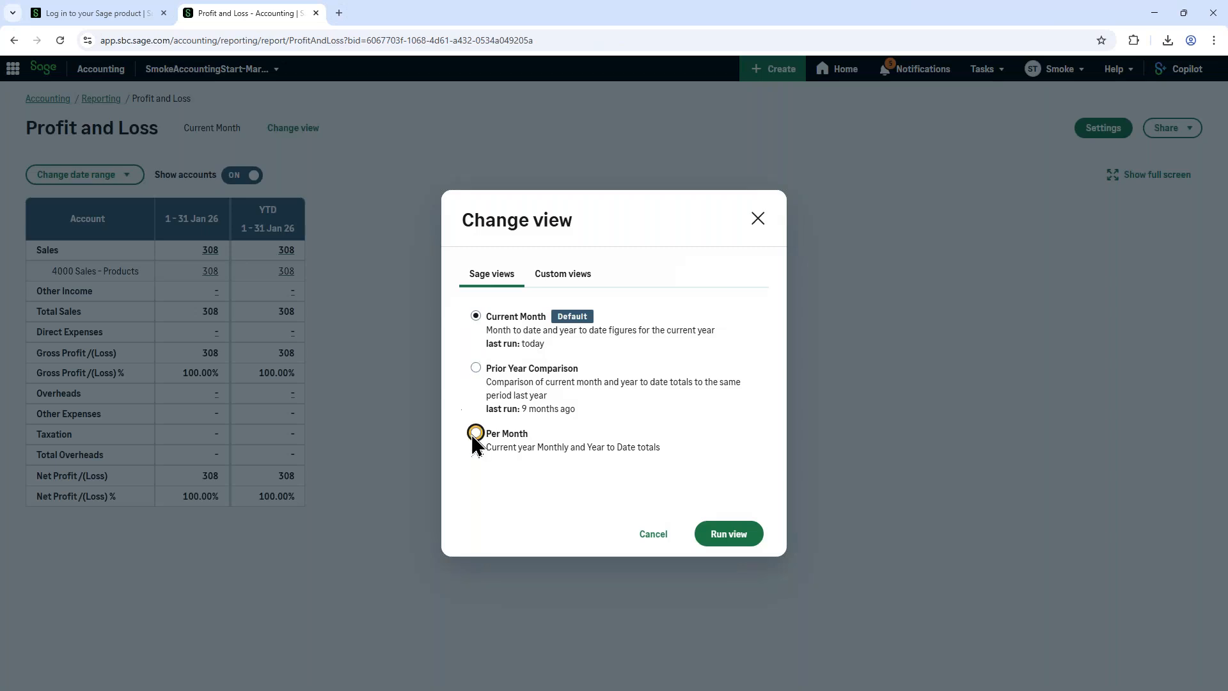
pyautogui.click(548, 278)
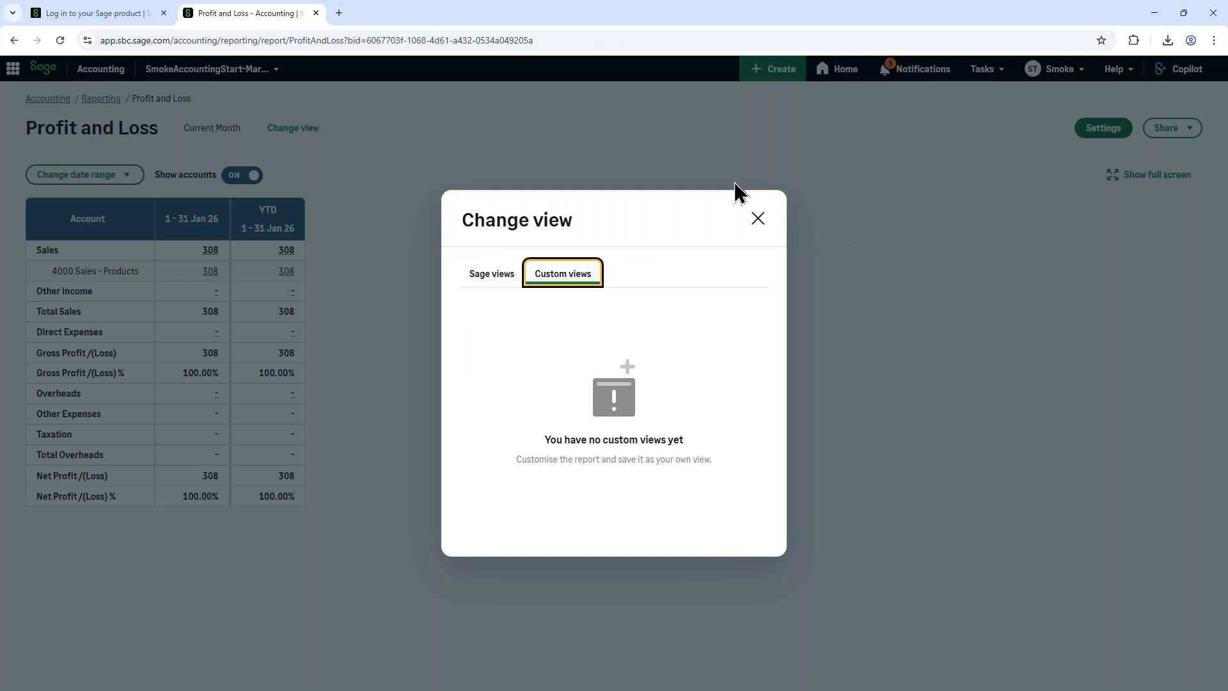
pyautogui.click(758, 219)
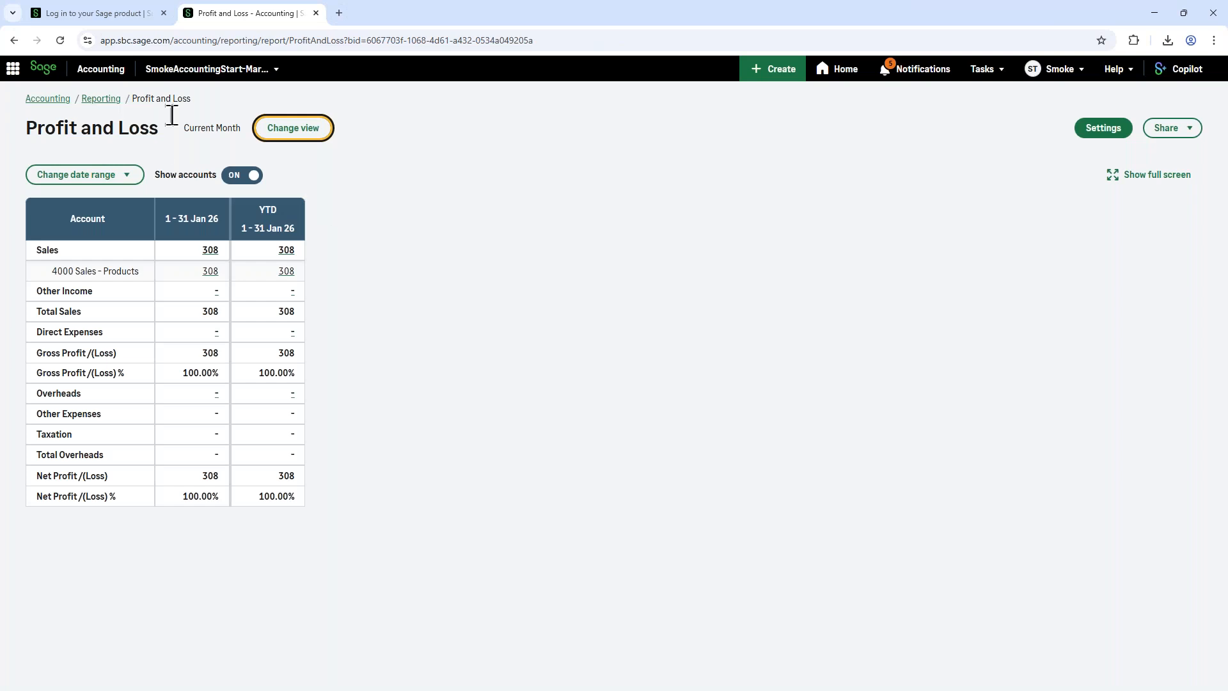
# Step: Examine the report's date range choices, including Custom date range and its grouping options, and close them without applying anything
pyautogui.click(94, 180)
pyautogui.click(103, 283)
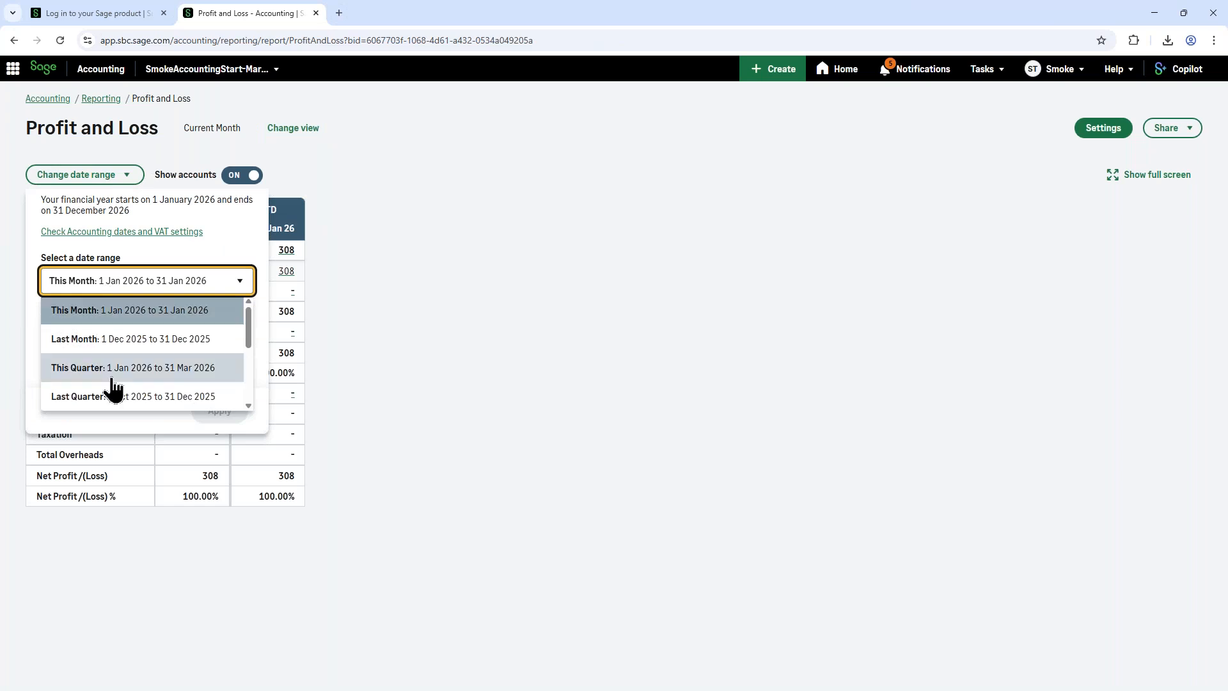
pyautogui.scroll(-3, 156, 384)
pyautogui.scroll(-1, 160, 387)
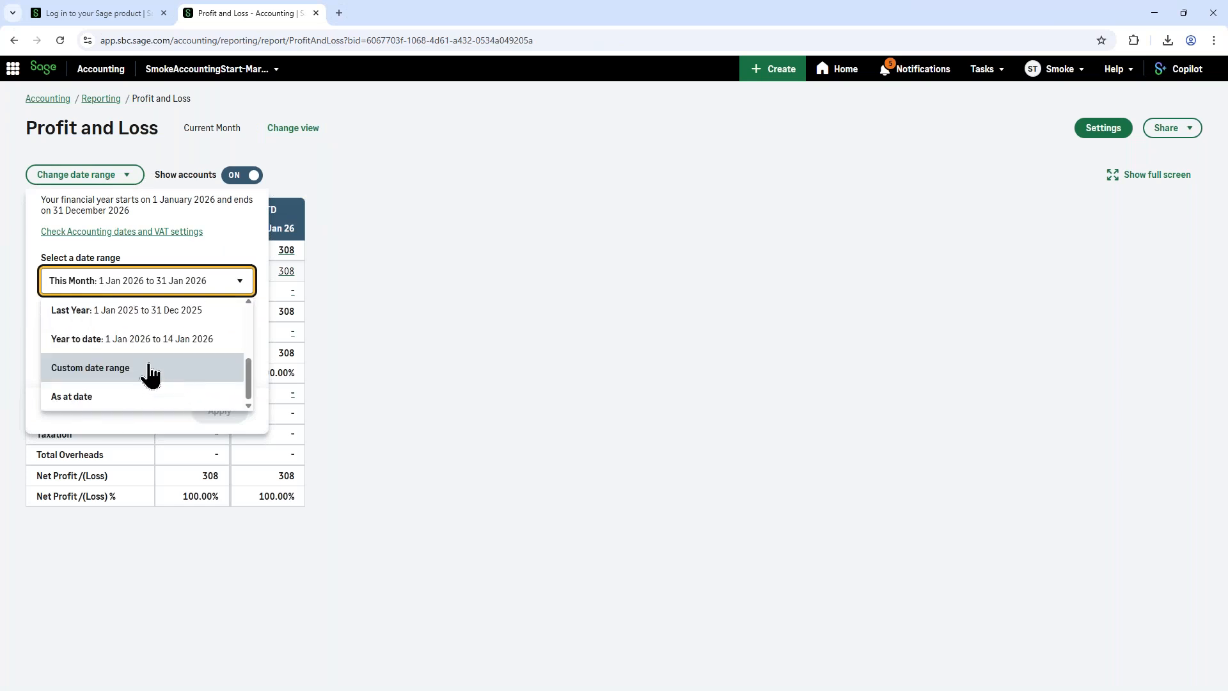
pyautogui.click(114, 367)
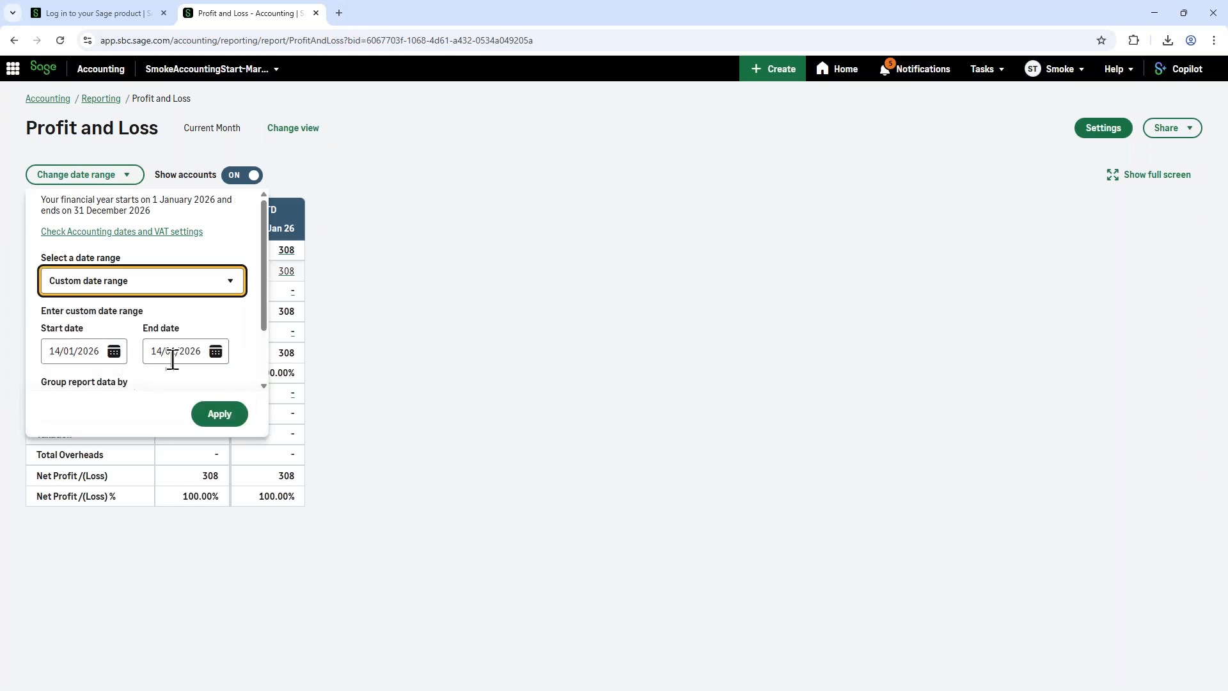
pyautogui.scroll(-2, 179, 384)
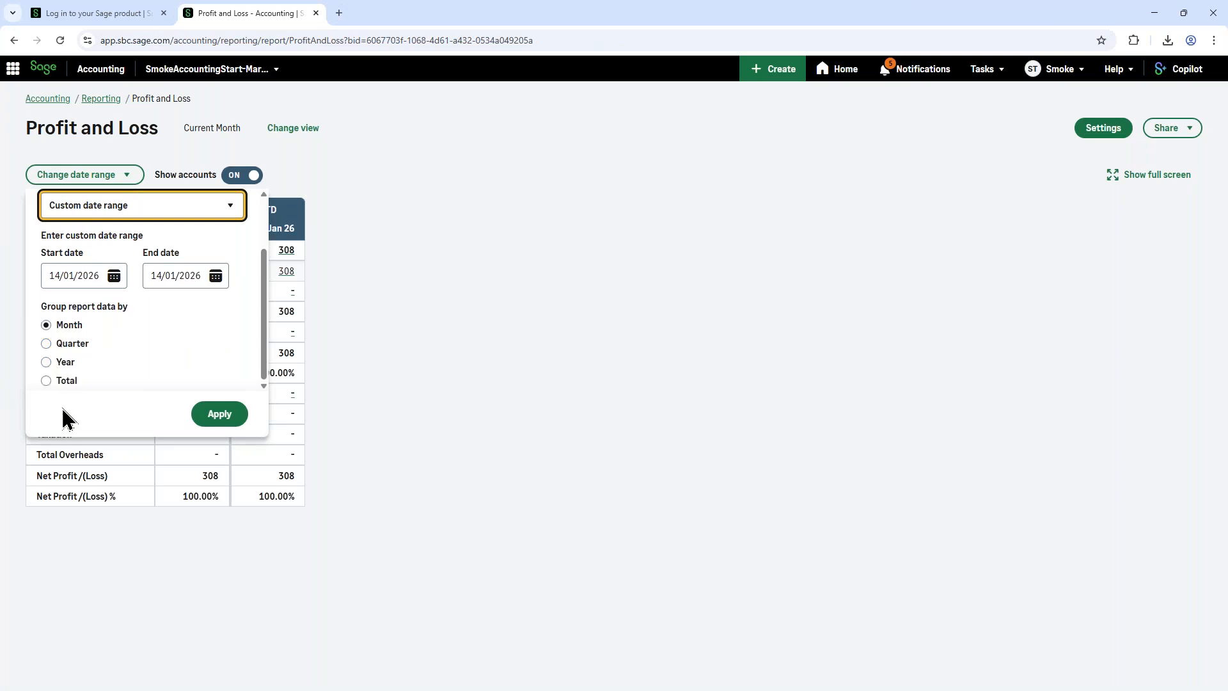
pyautogui.click(358, 179)
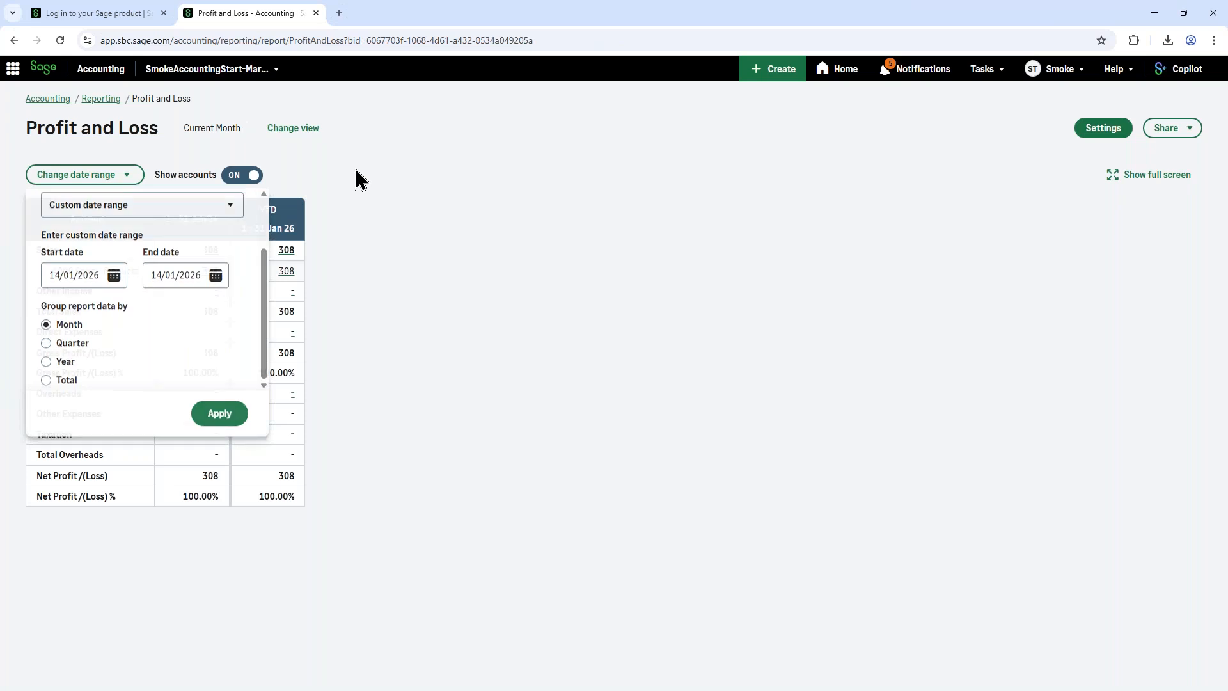
# Step: Check the Profit and Loss report's Sage views again without running one, and return to the list of reports
pyautogui.click(304, 137)
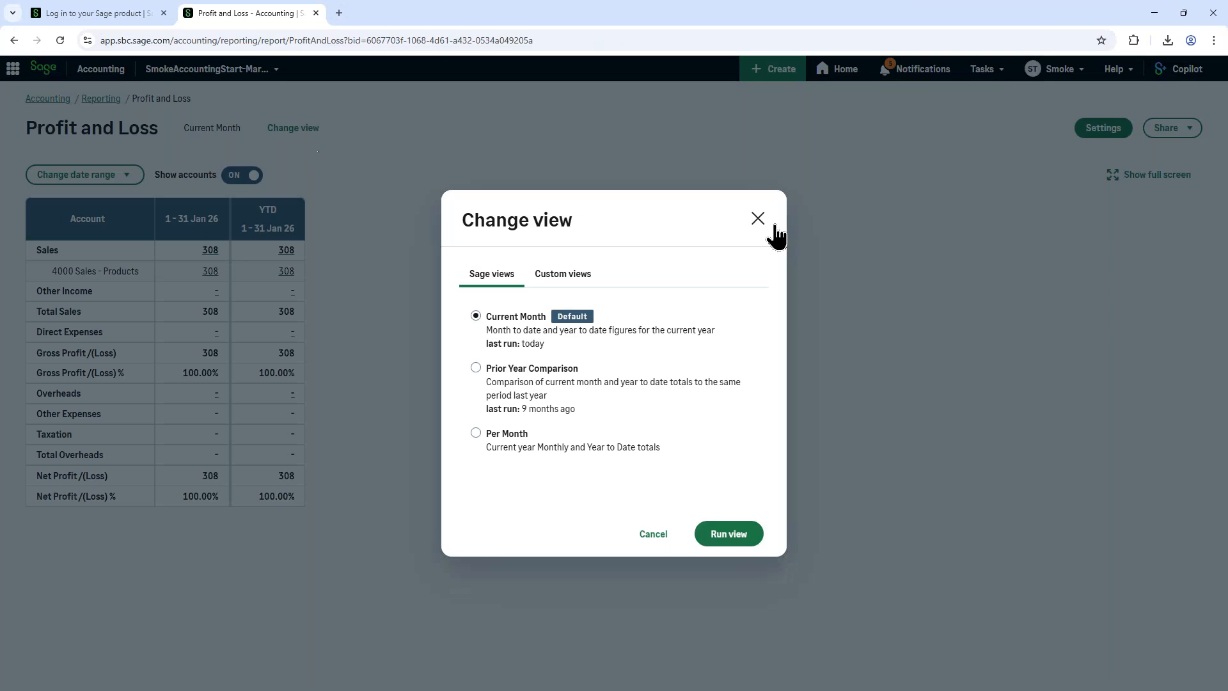
pyautogui.click(757, 219)
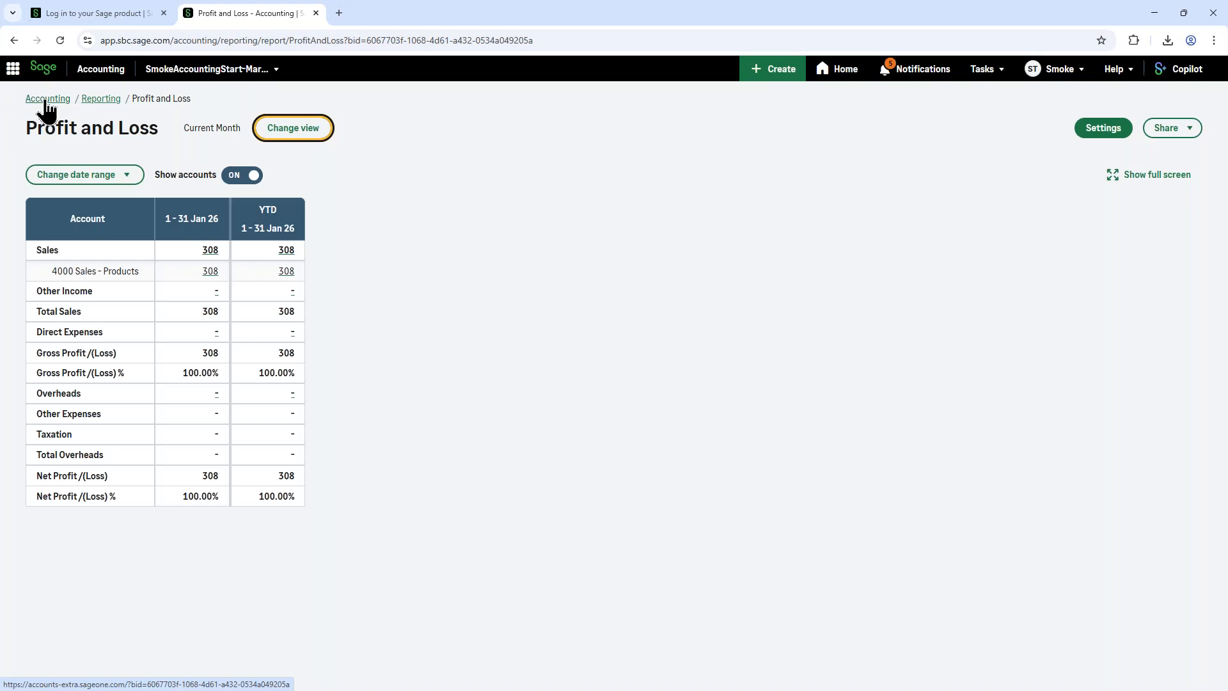
pyautogui.click(101, 102)
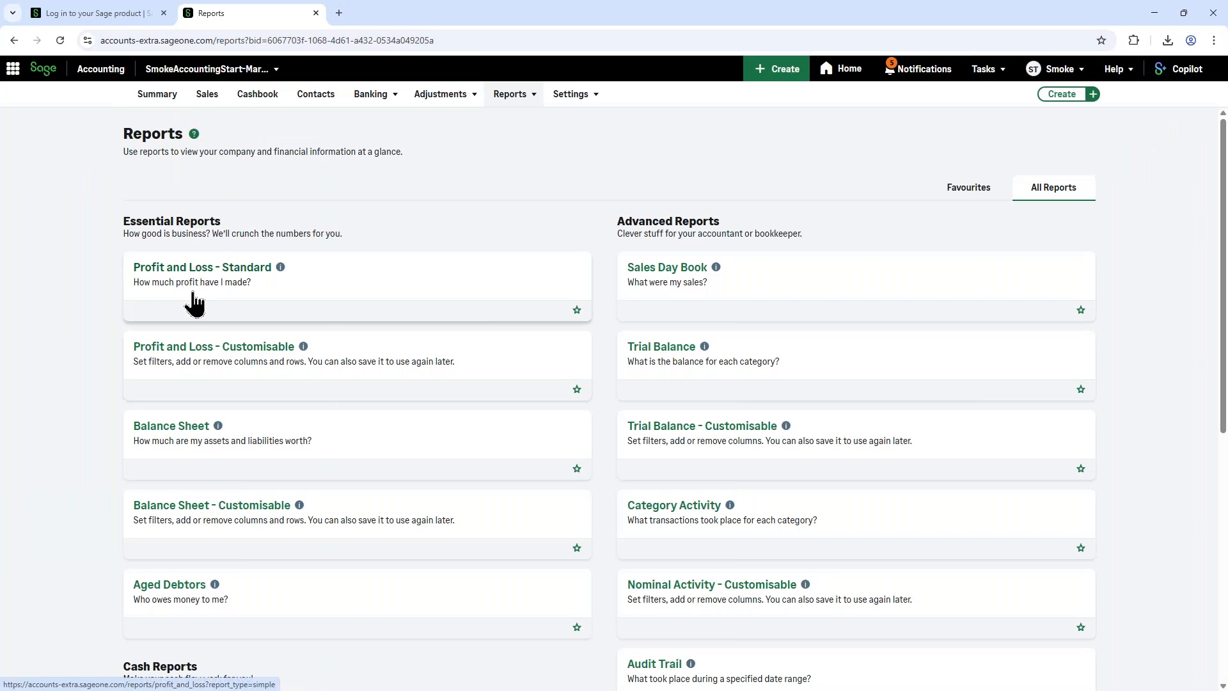
# Step: Look through the full list of reports, covering the essential, advanced, cash, VAT, tax and data reports
pyautogui.scroll(-4, 195, 301)
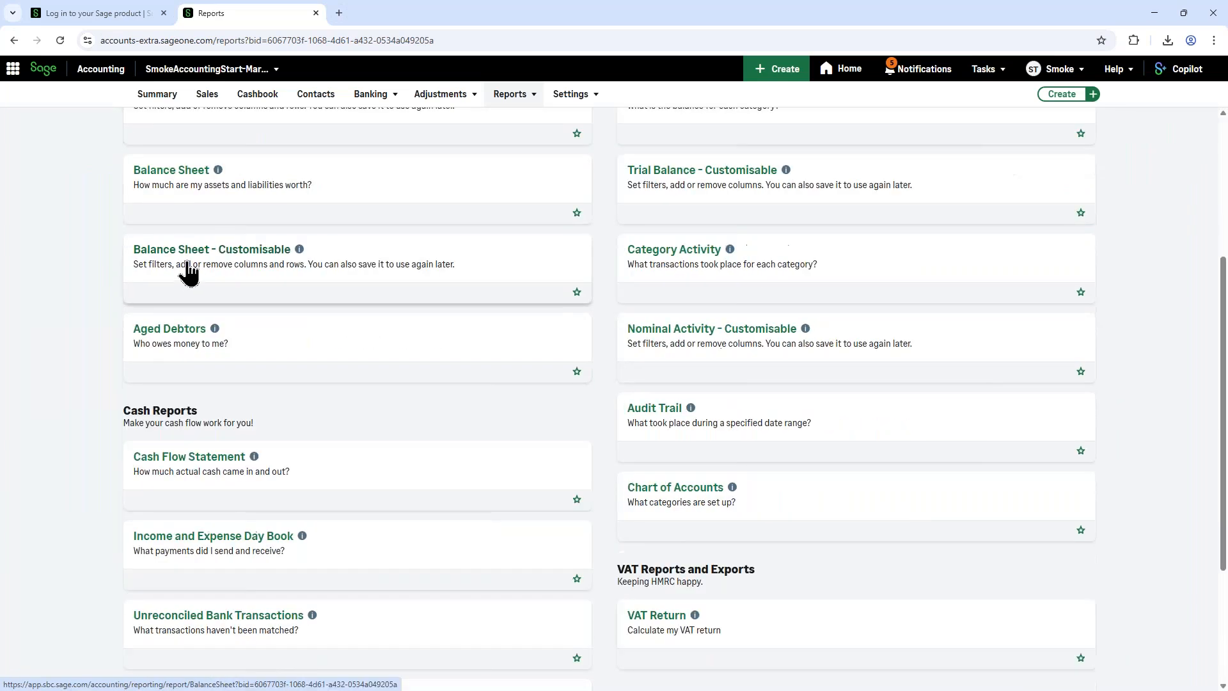
pyautogui.scroll(3, 383, 307)
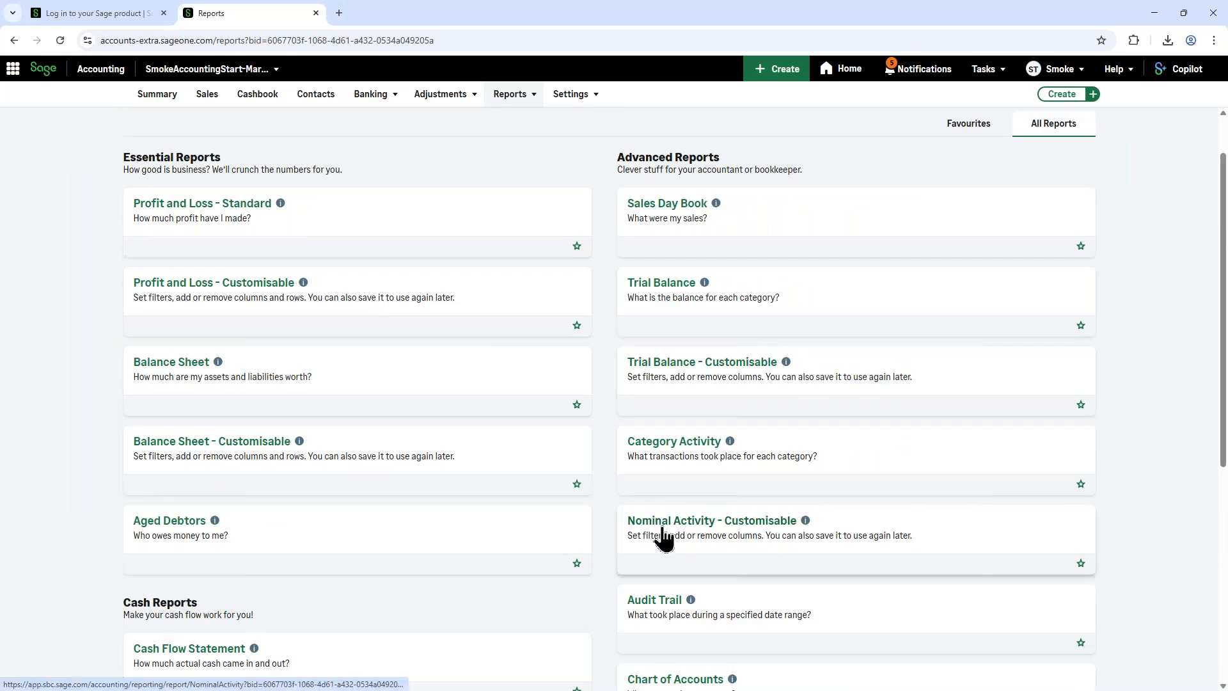
pyautogui.scroll(-2, 659, 538)
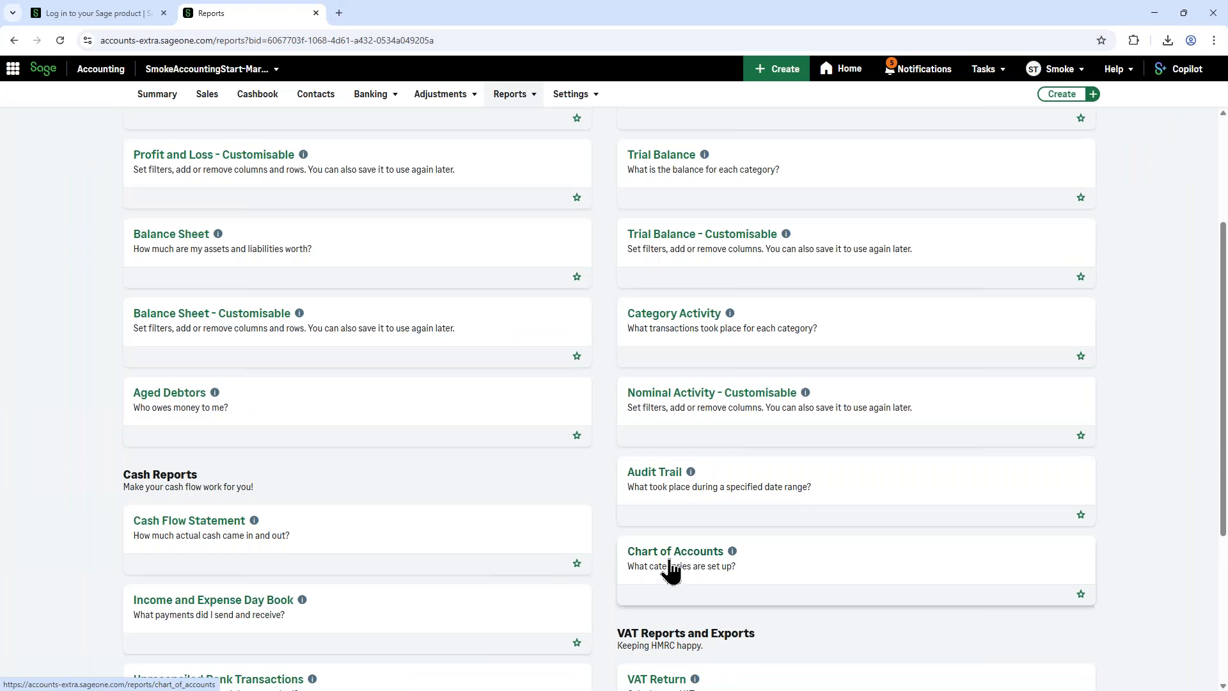
pyautogui.scroll(-4, 672, 571)
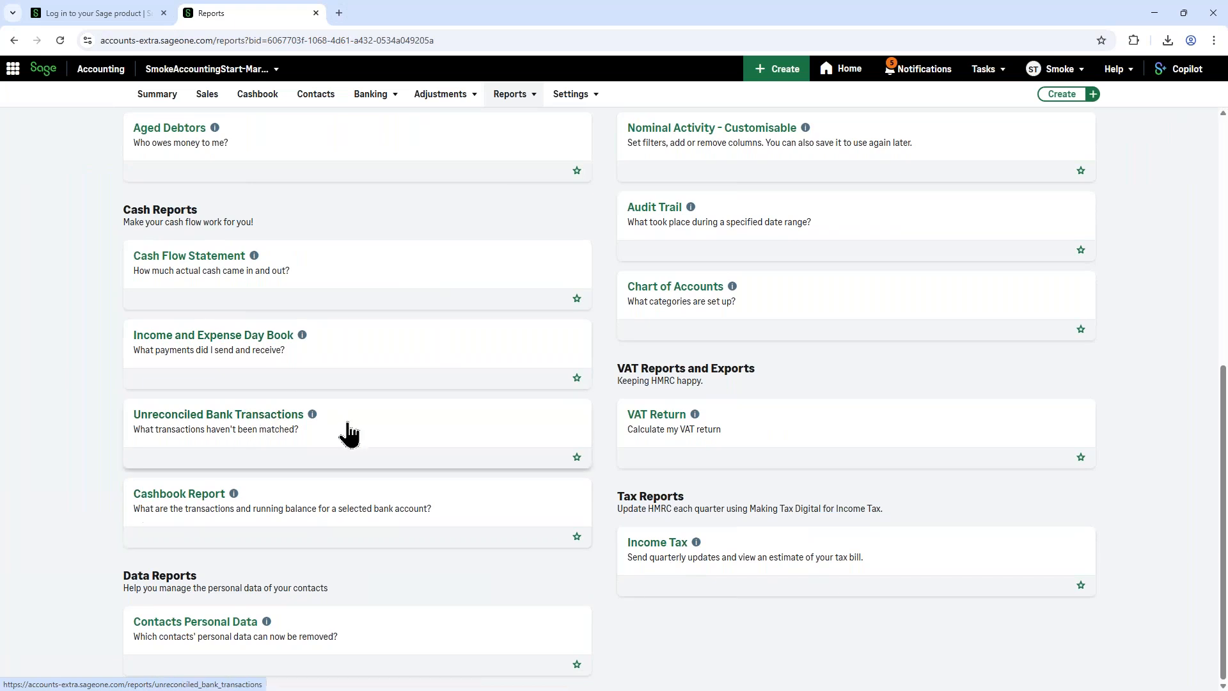
pyautogui.scroll(4, 630, 683)
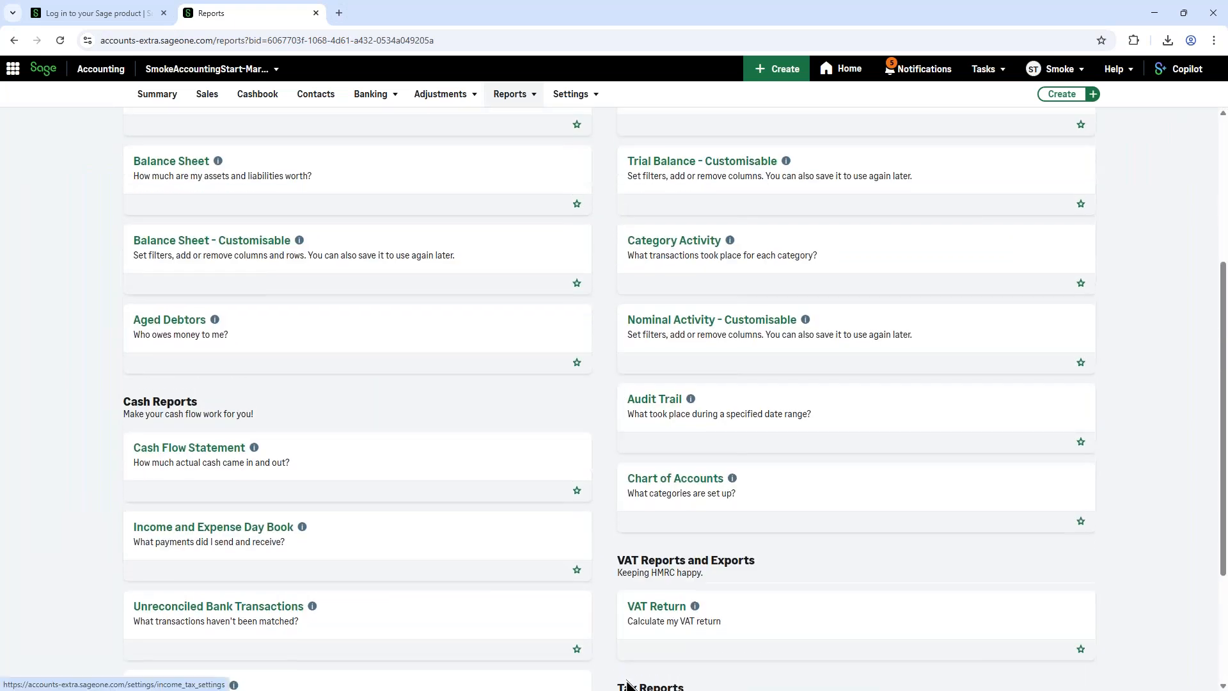
pyautogui.scroll(3, 630, 683)
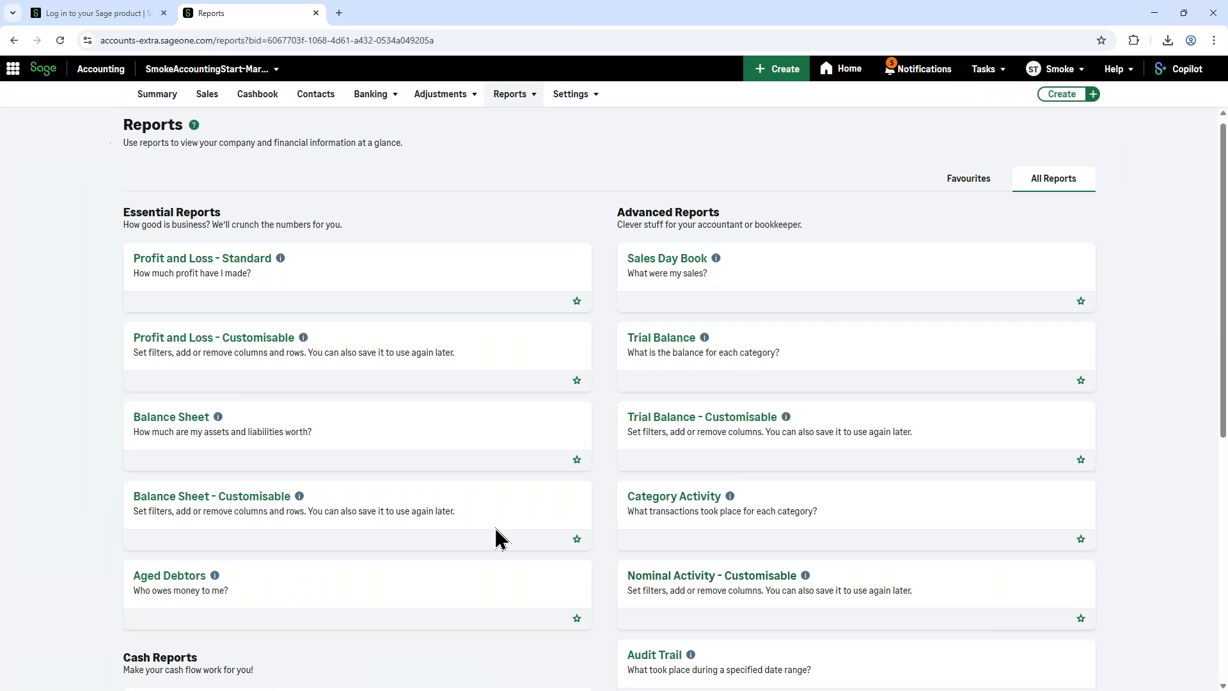
pyautogui.scroll(-2, 158, 484)
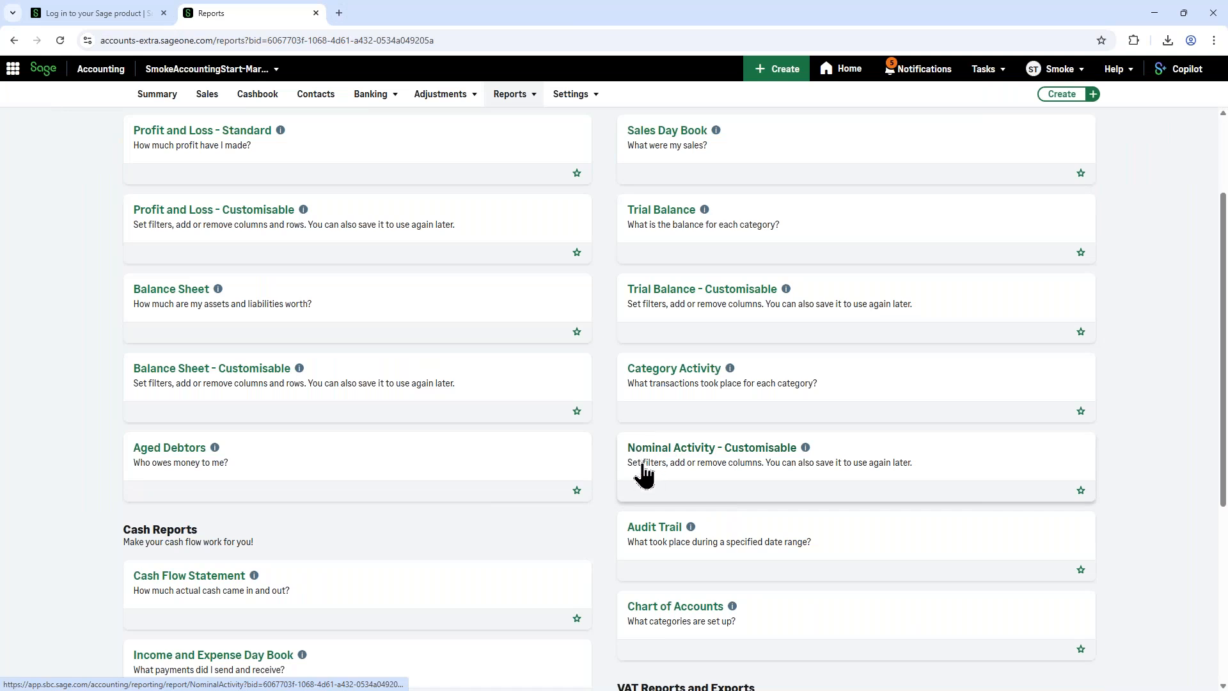
pyautogui.scroll(-3, 646, 483)
pyautogui.scroll(-2, 638, 462)
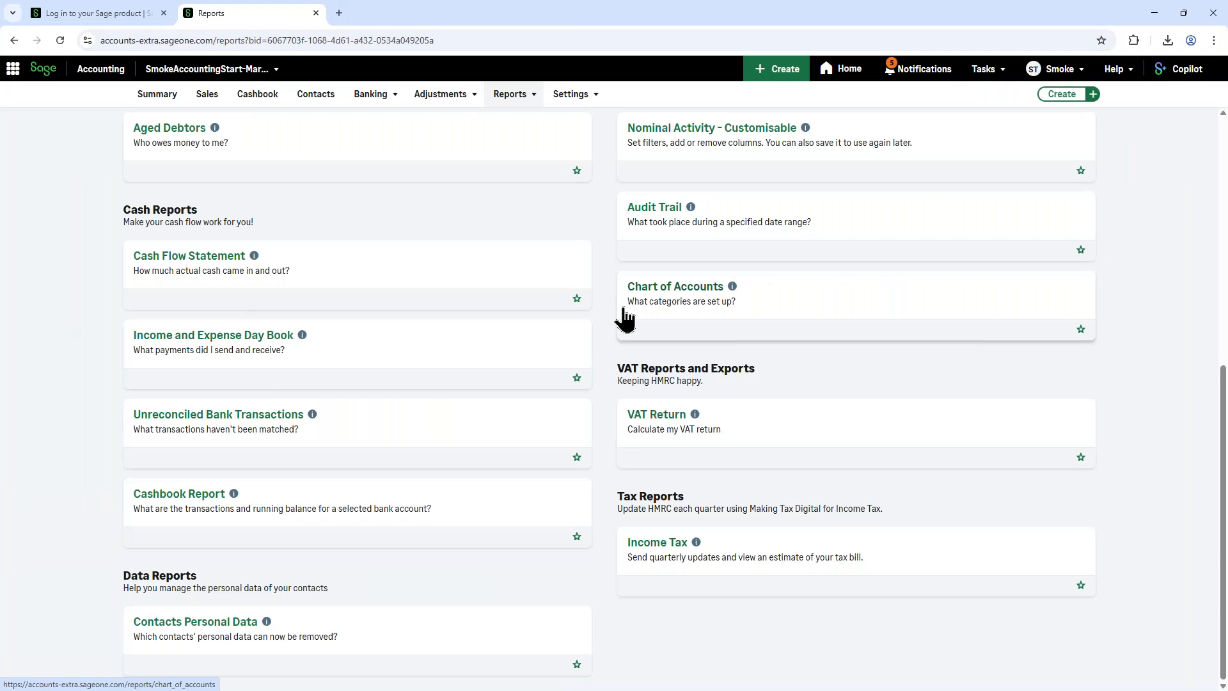
pyautogui.scroll(7, 404, 665)
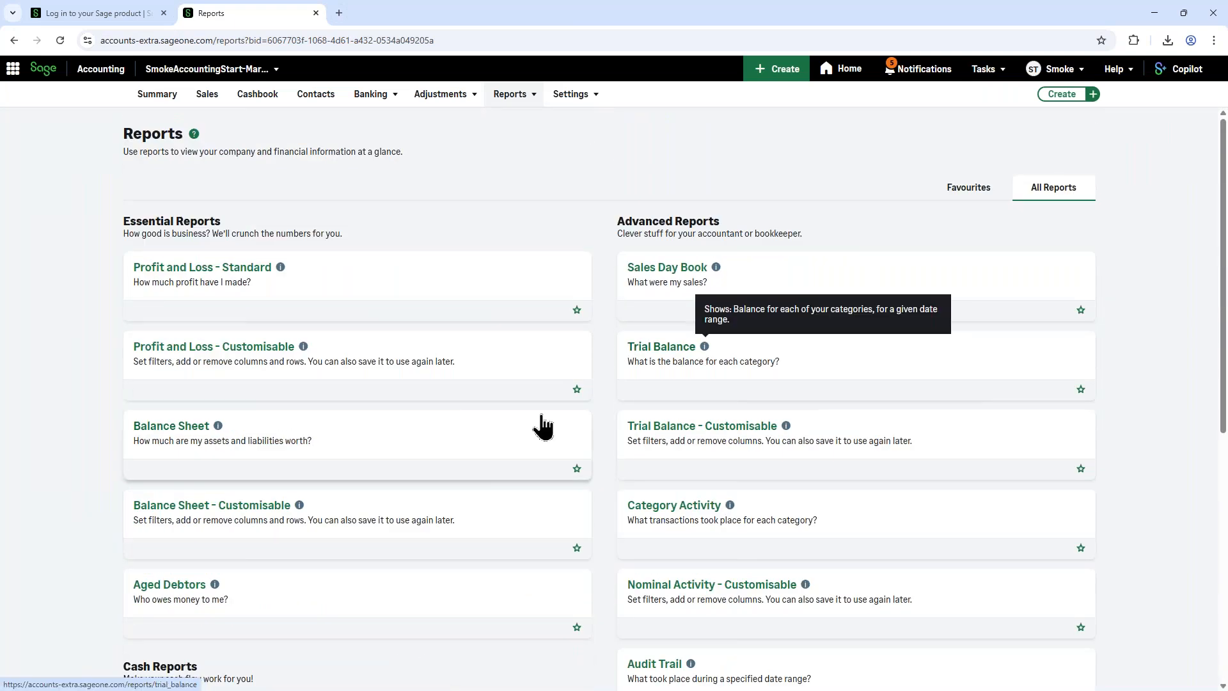
# Step: Review the current business's details and subscription information, and open its advisor access page
pyautogui.click(203, 69)
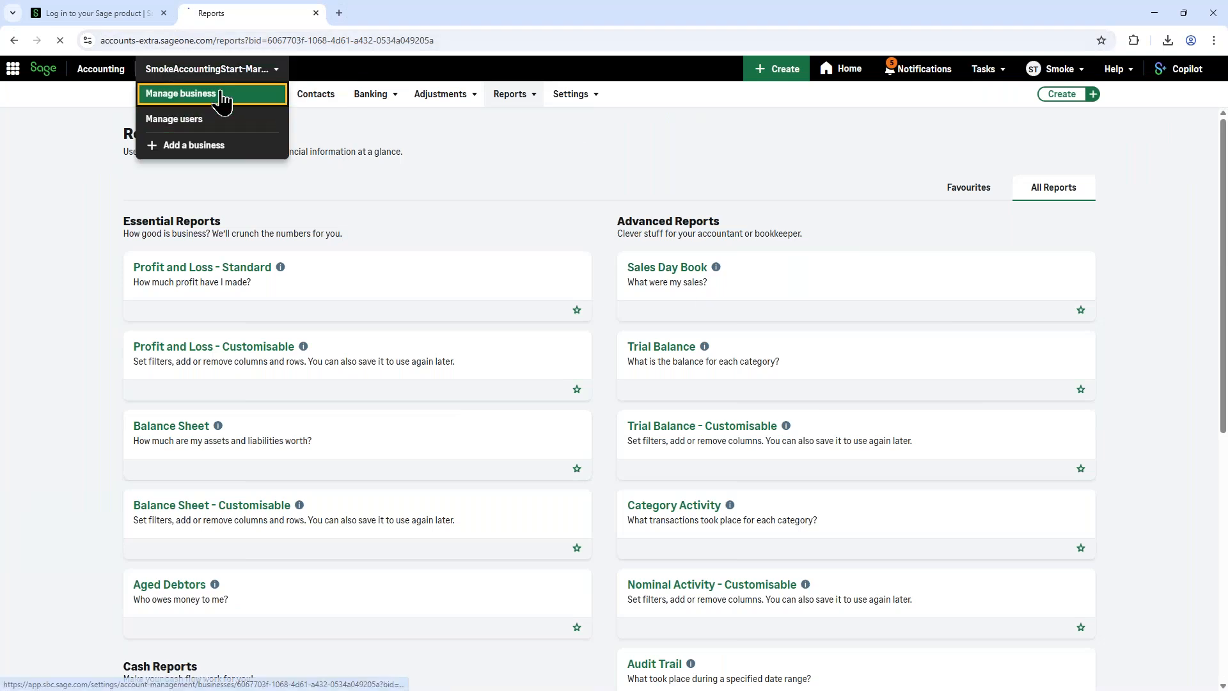
pyautogui.click(218, 95)
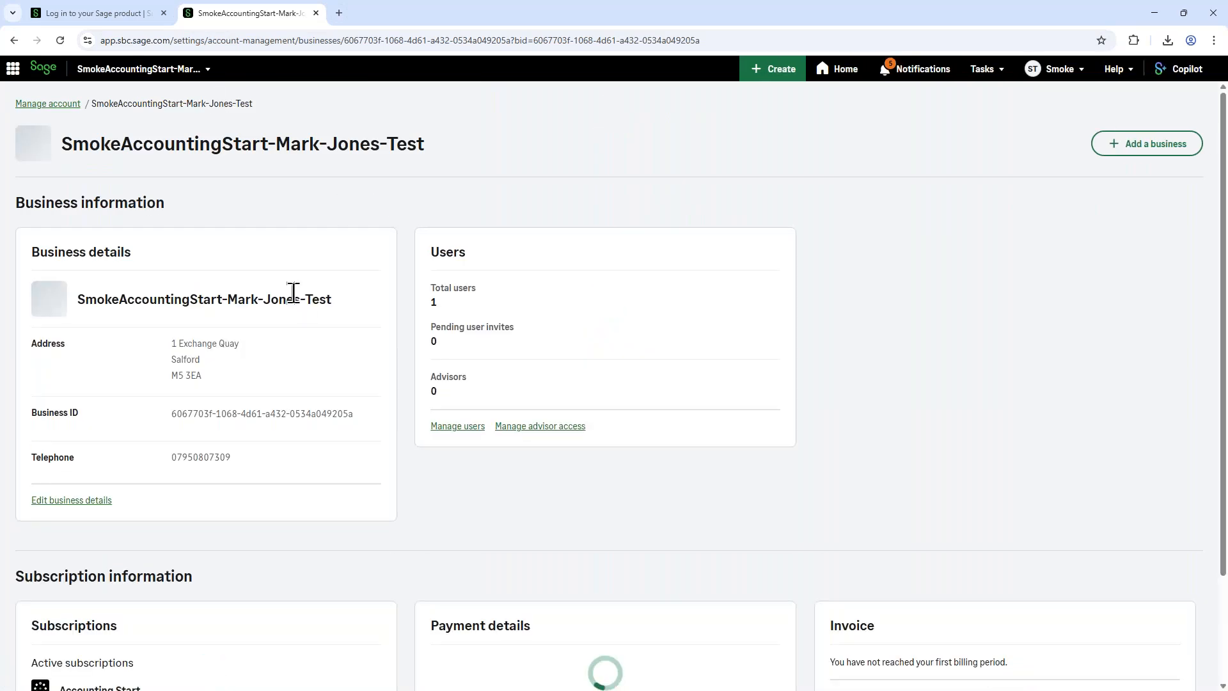
pyautogui.scroll(-4, 287, 294)
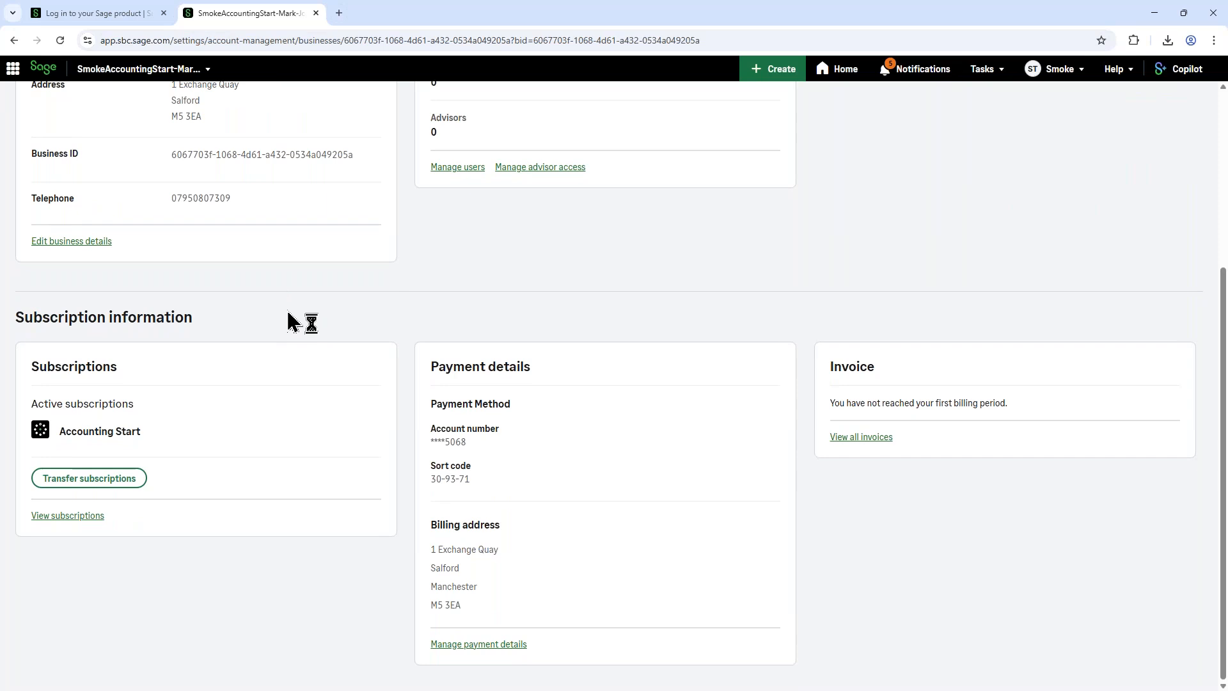
pyautogui.scroll(3, 295, 335)
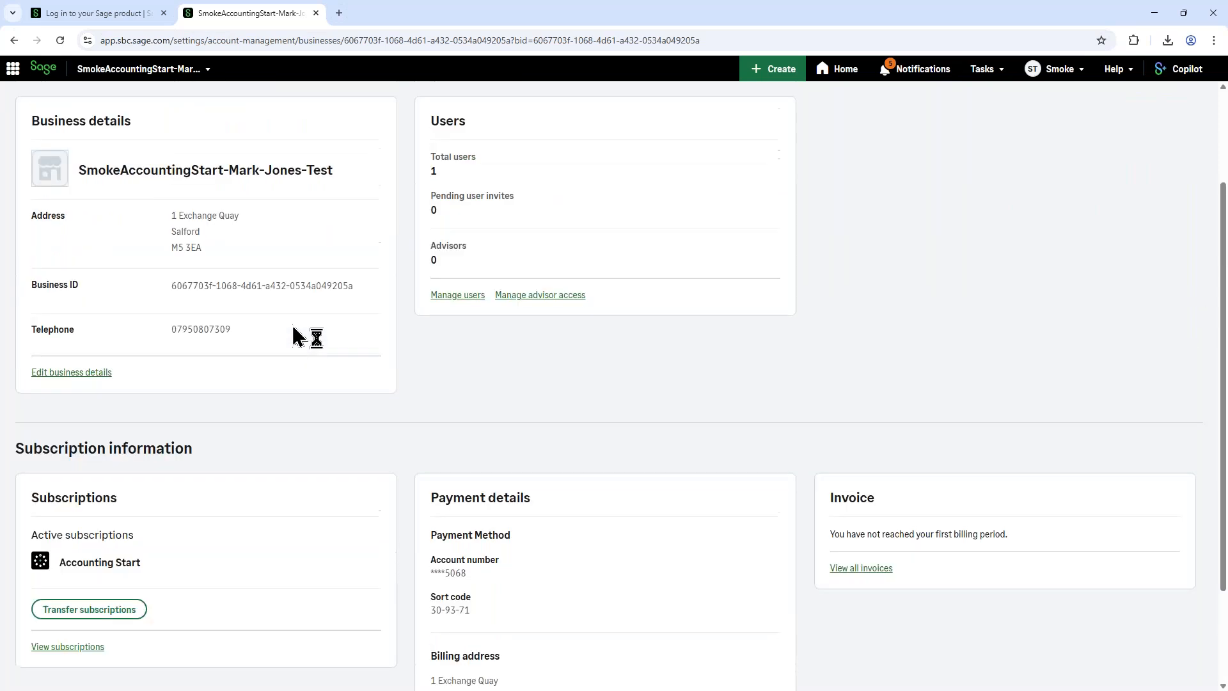
pyautogui.click(545, 362)
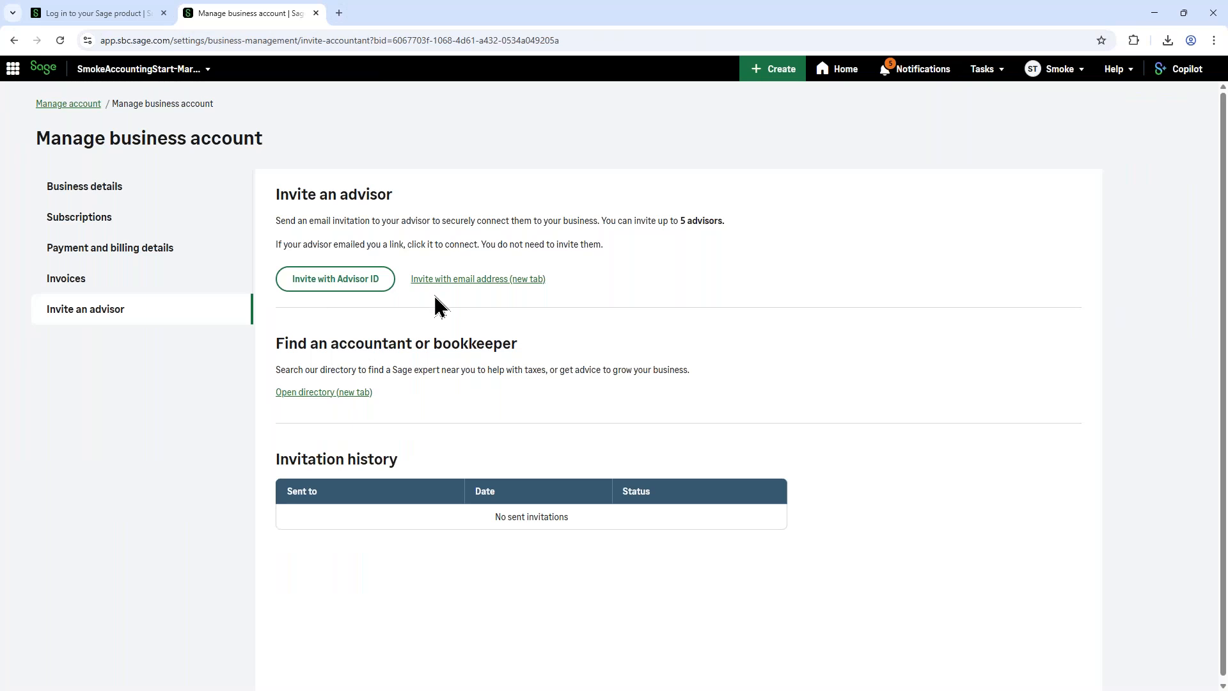
# Step: Open the management page for the business's subscriptions and look through the bookkeeping and payroll plans on offer
pyautogui.click(59, 221)
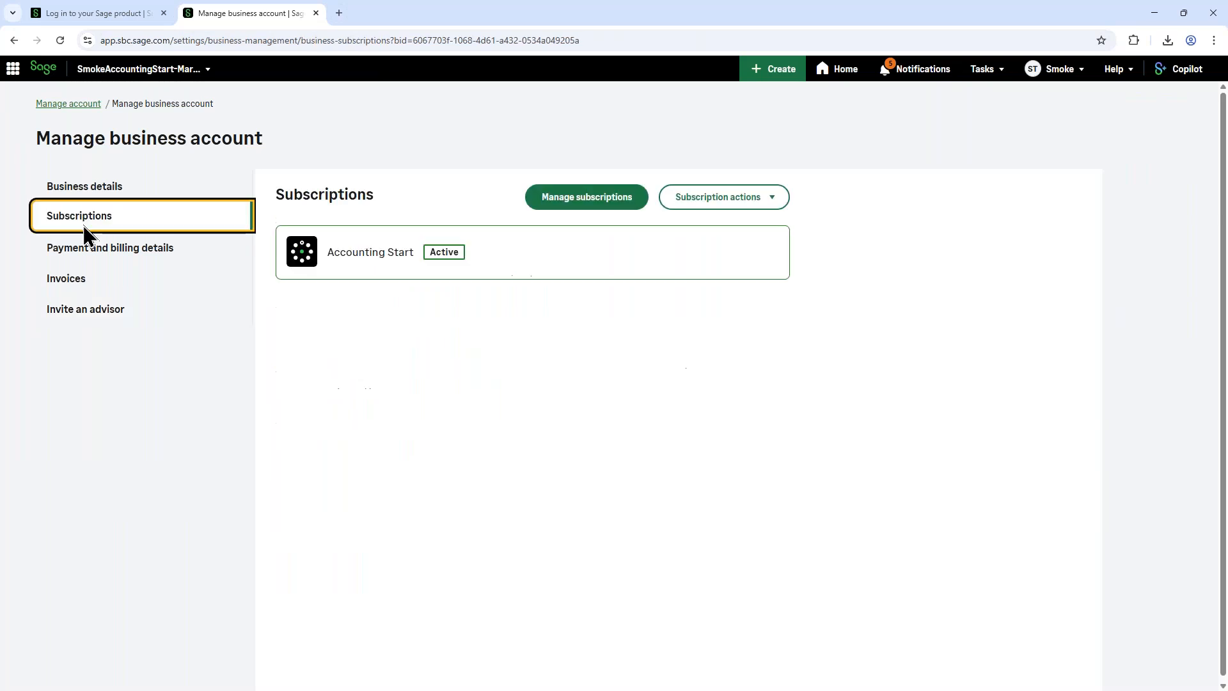
pyautogui.click(584, 197)
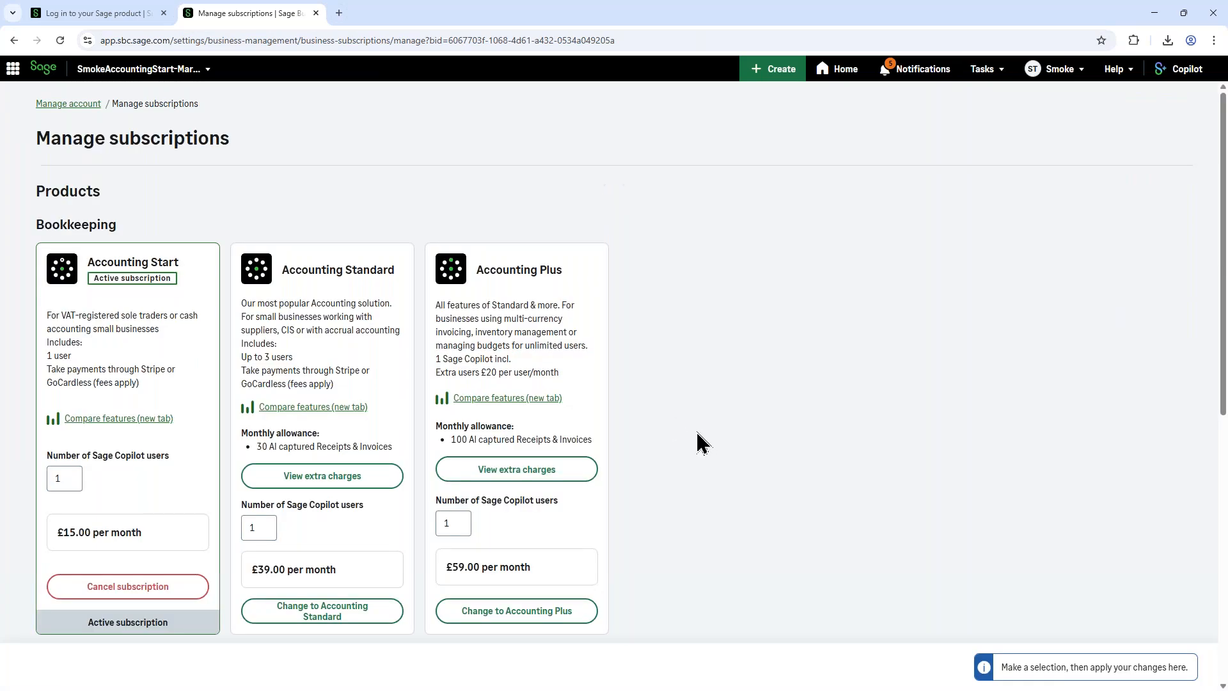
pyautogui.scroll(-2, 704, 442)
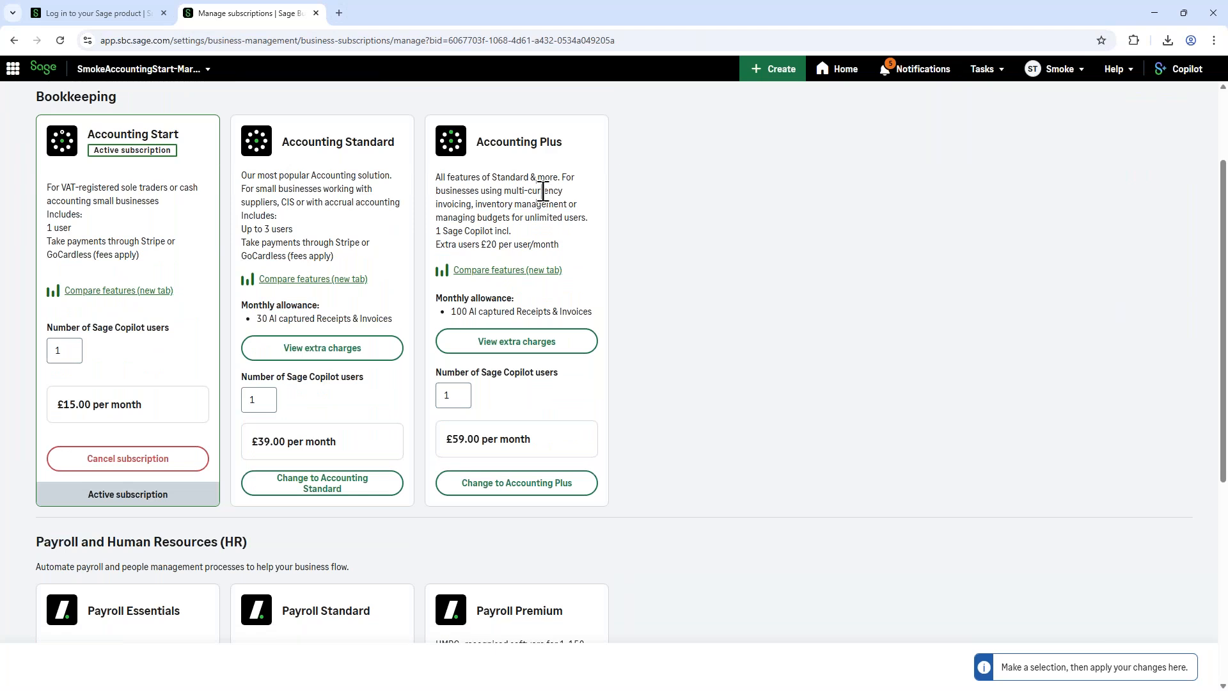
pyautogui.scroll(-5, 543, 191)
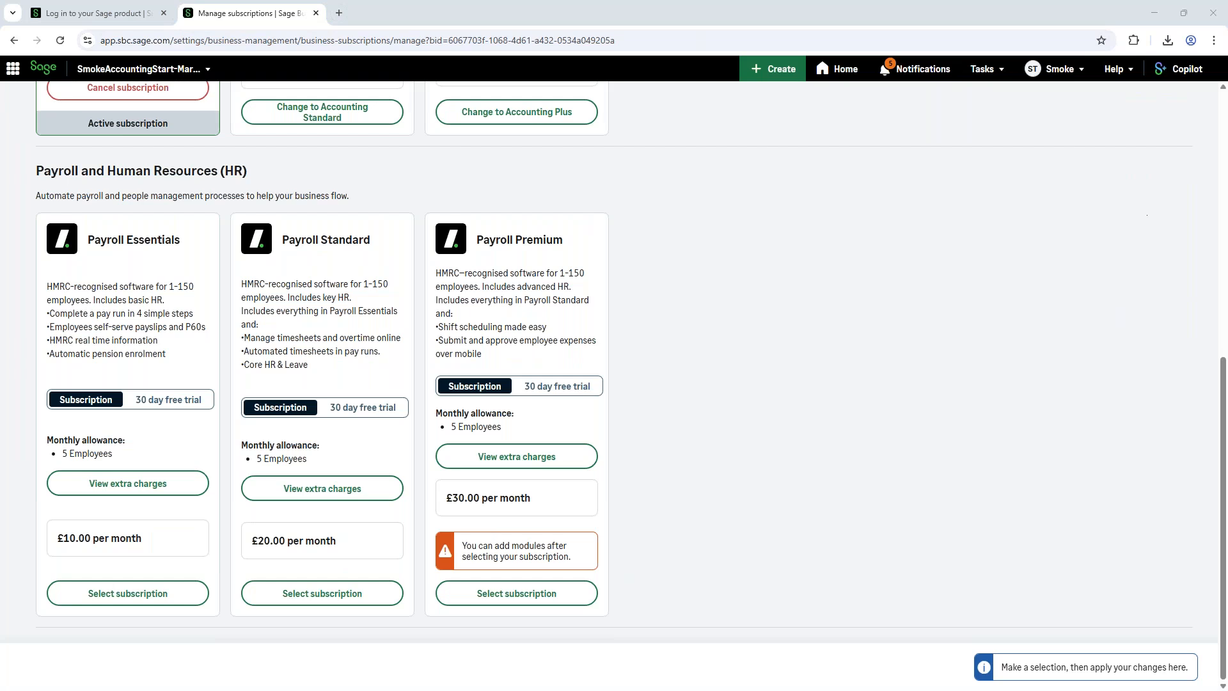
pyautogui.hotkey('alt', 'Tab')
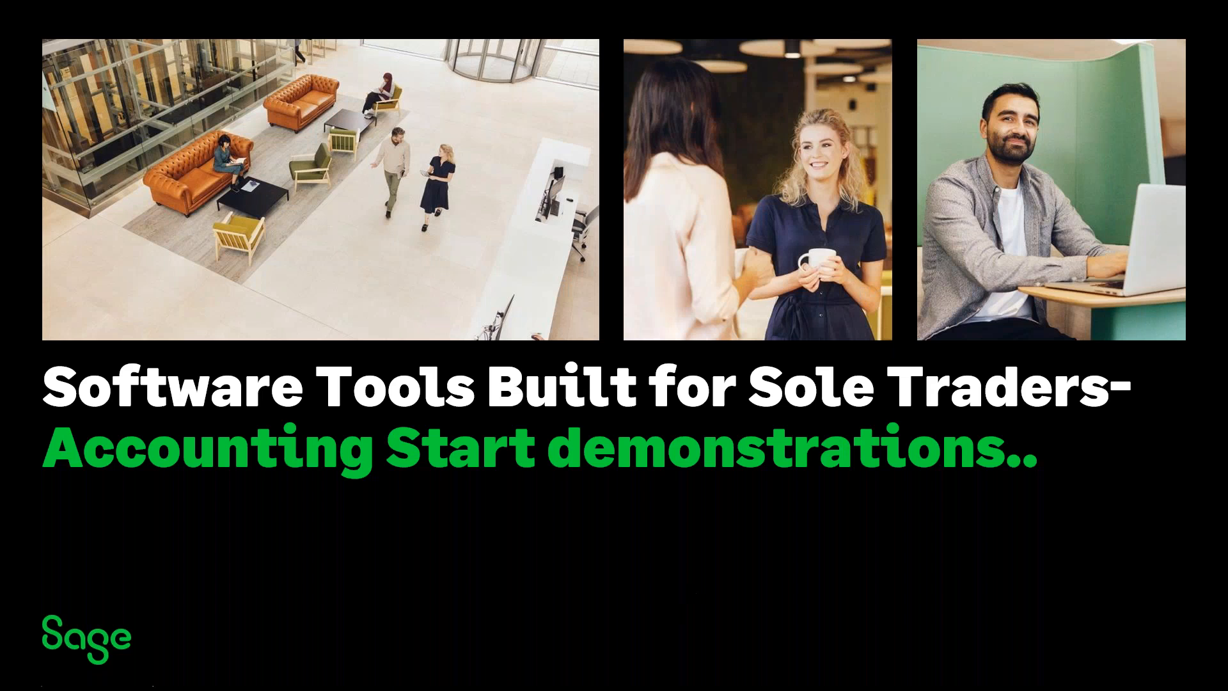
pyautogui.press('Right')
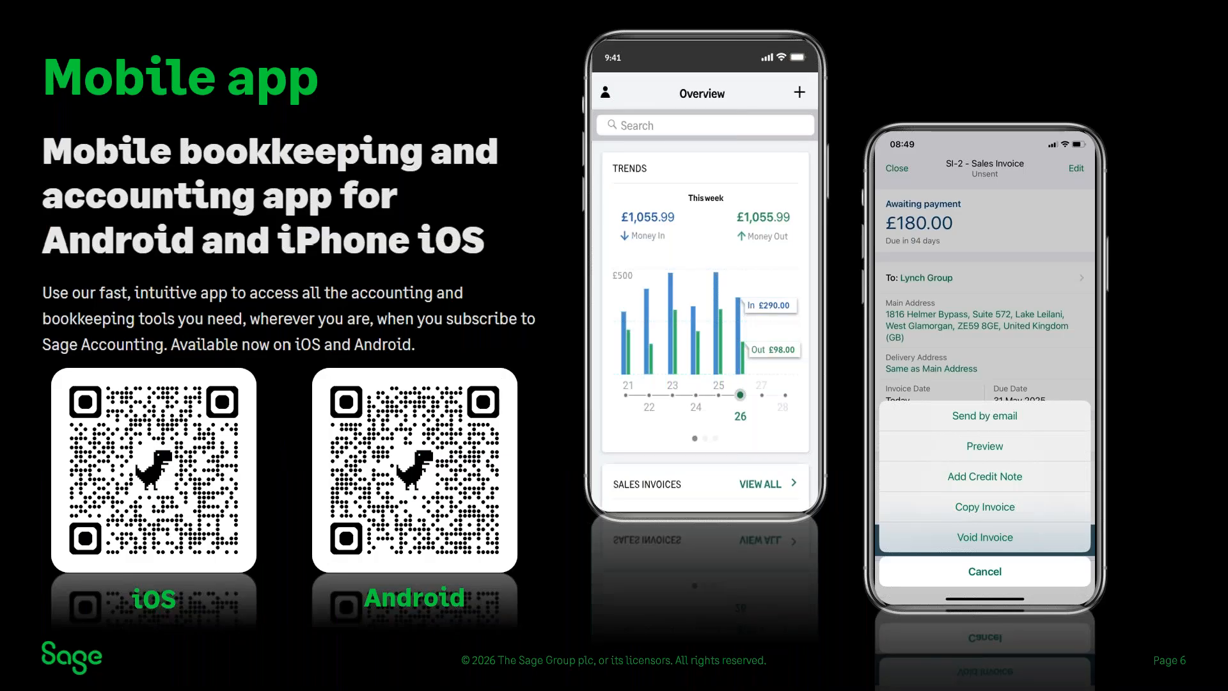